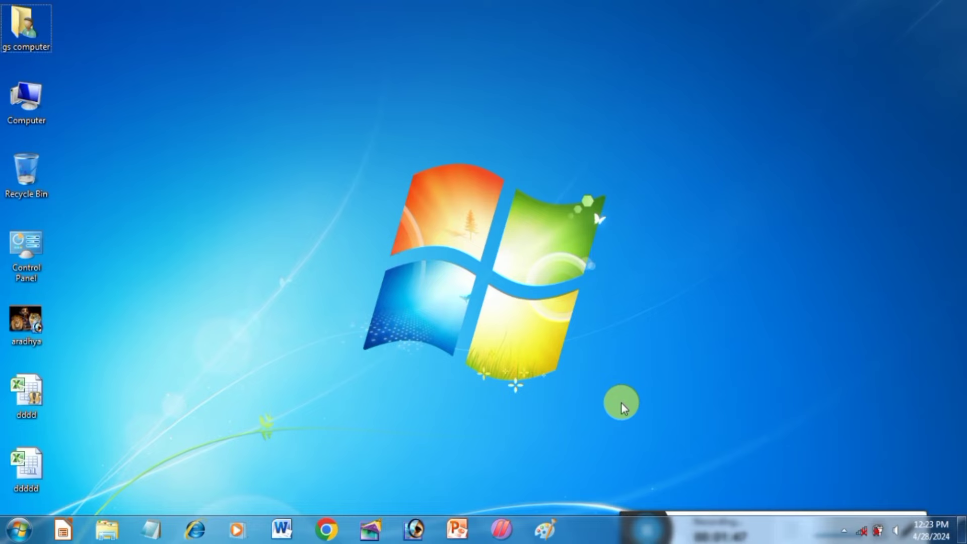
Step: Launch Excel 2010 by running the command excel from the Run box
key("super+r")
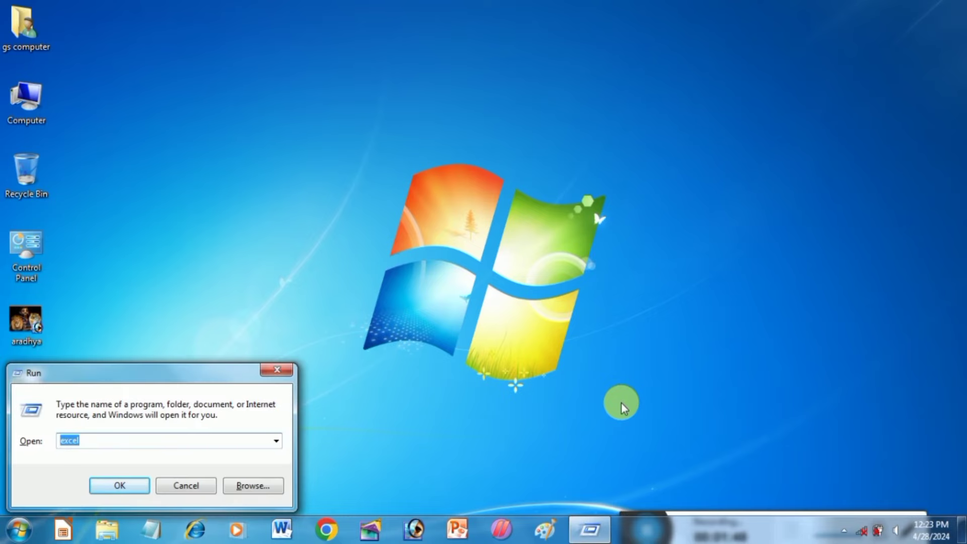
key("Return")
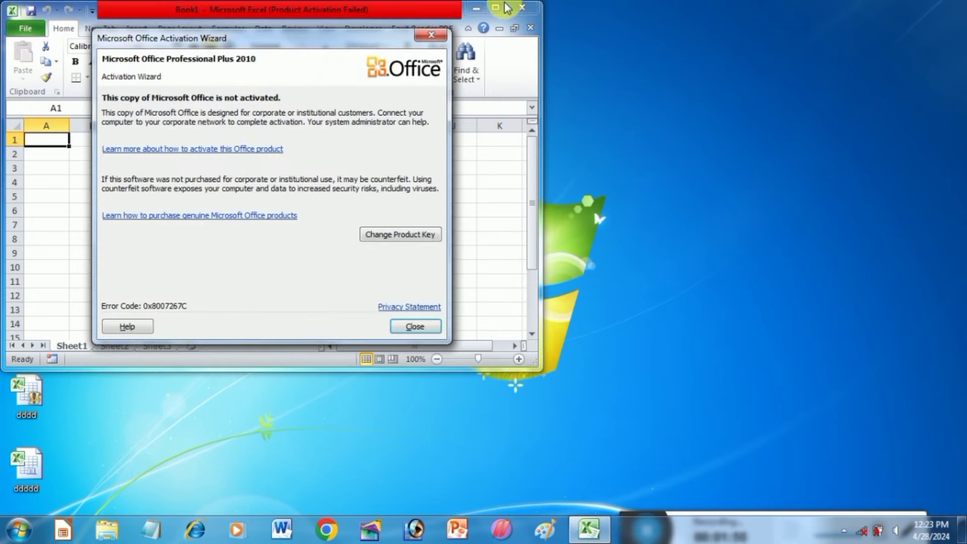
Step: Dismiss the activation notice, snap the Excel window left and right, and leave it maximized
left_click(431, 36)
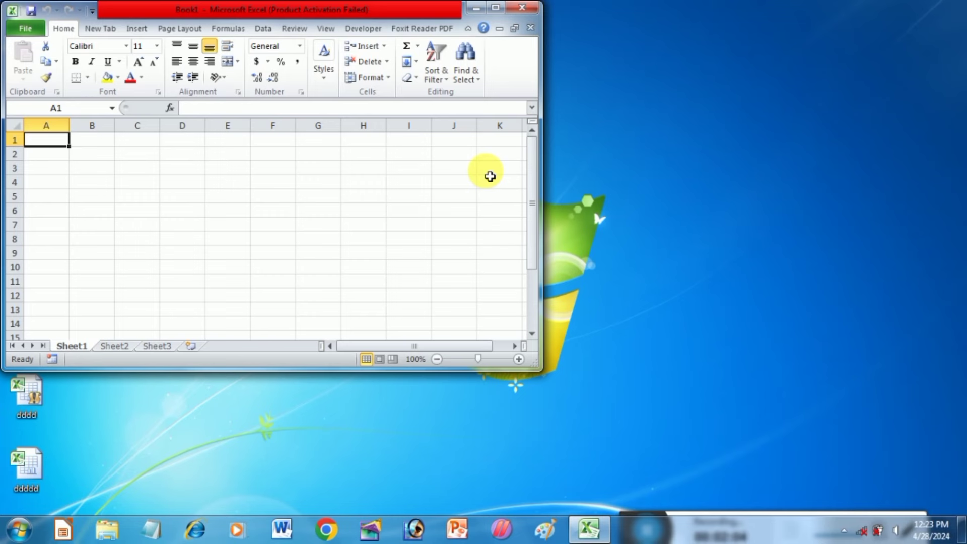
key("super+Up")
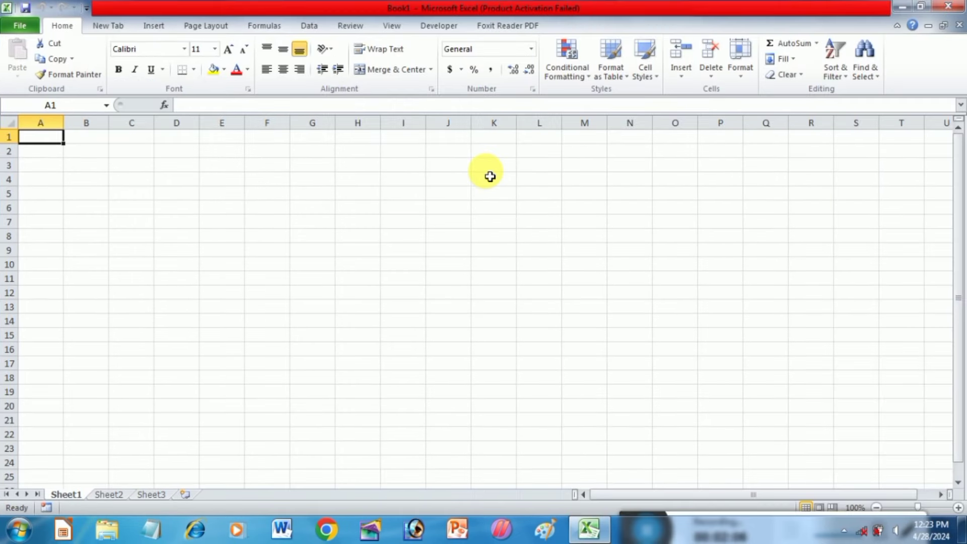
key("super+Down")
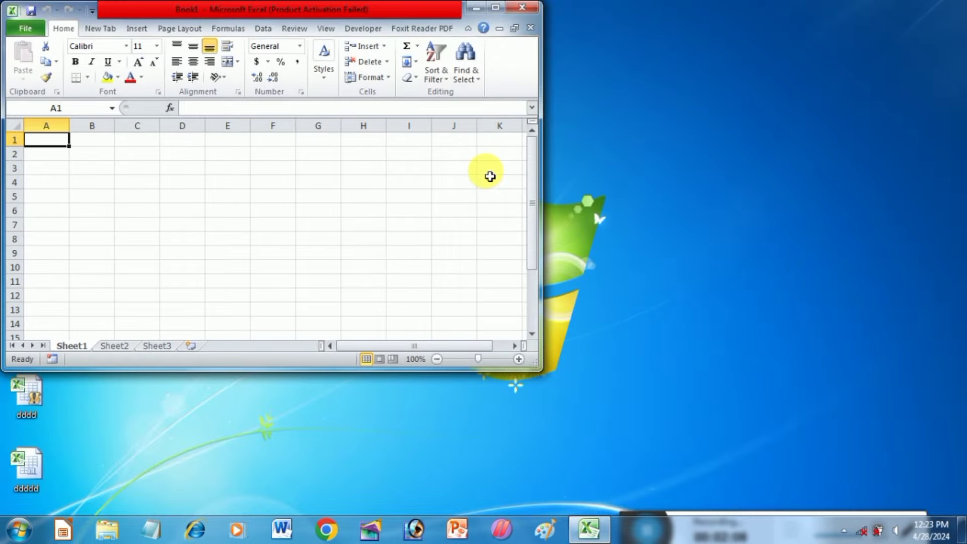
key("super+Right")
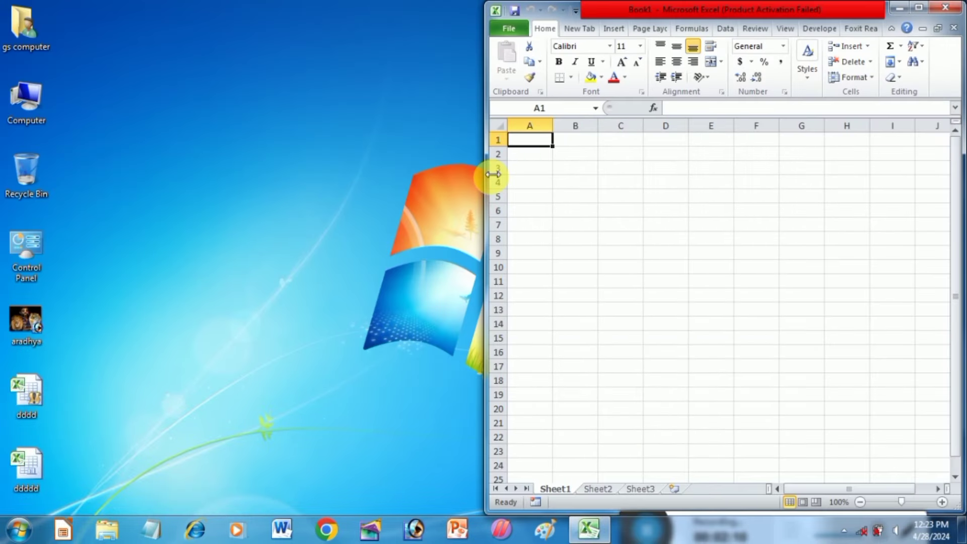
key("super+Left")
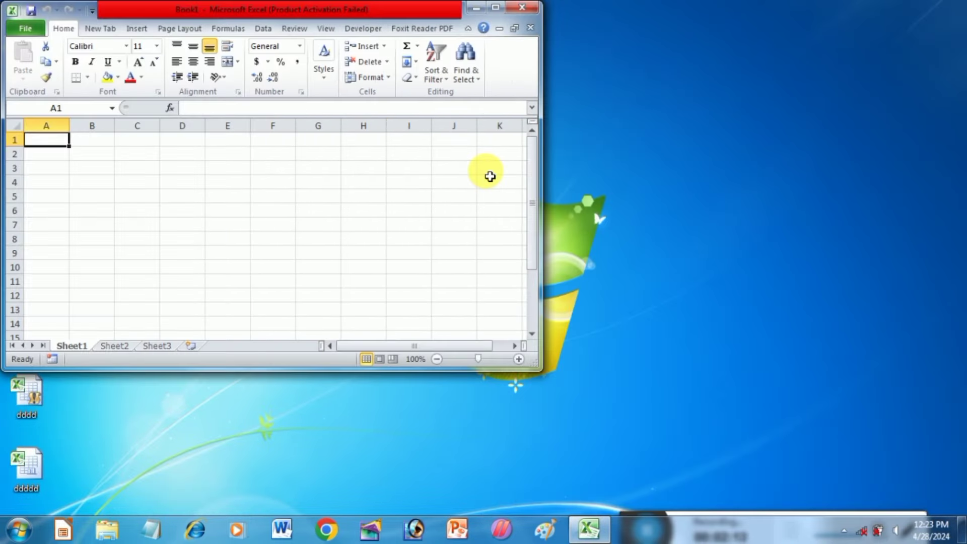
key("super+Left")
key("super+Up")
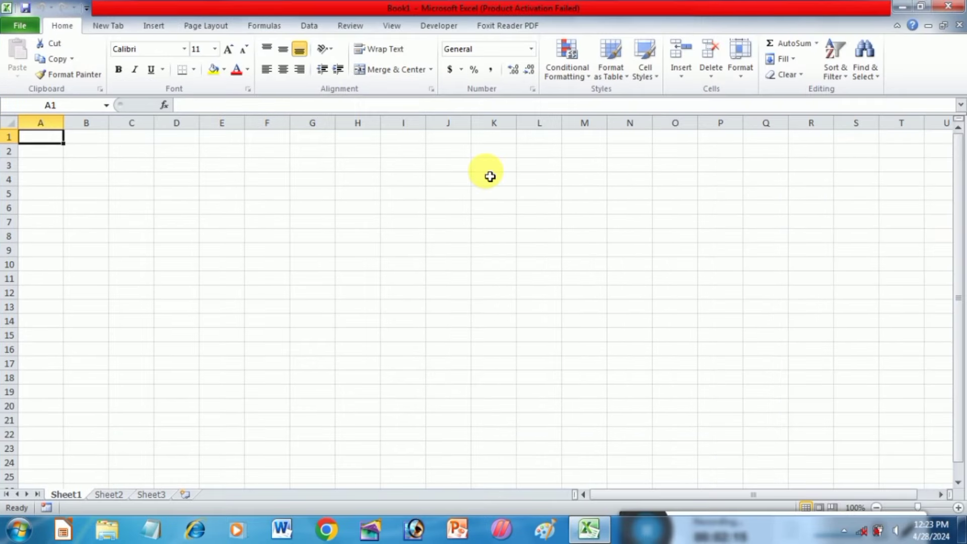
key("super+Right")
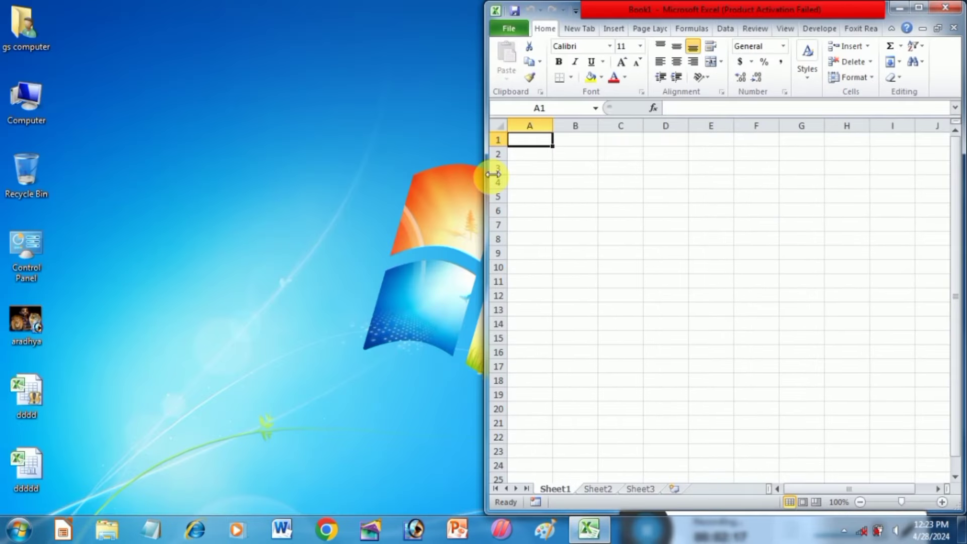
key("super+Left")
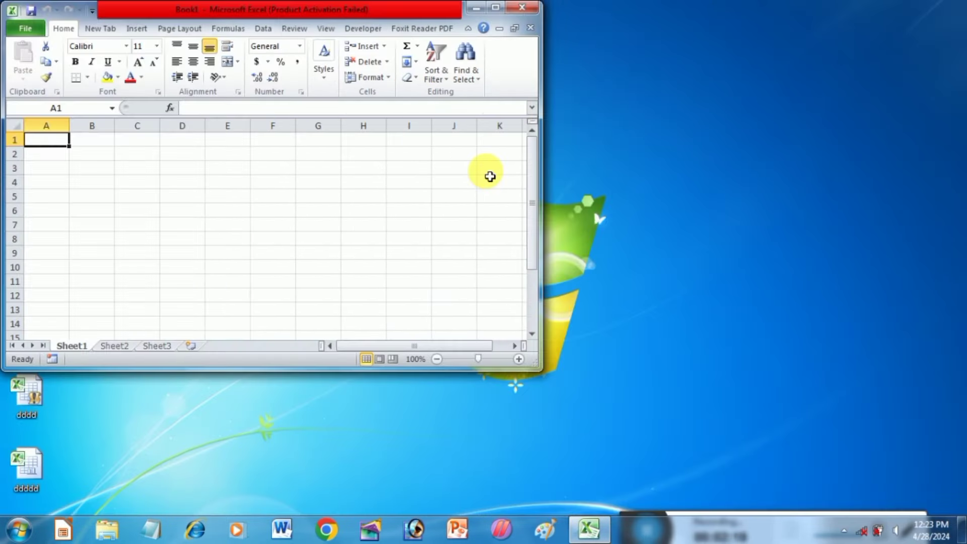
key("super+Left")
key("super+Left")
key("super+Up")
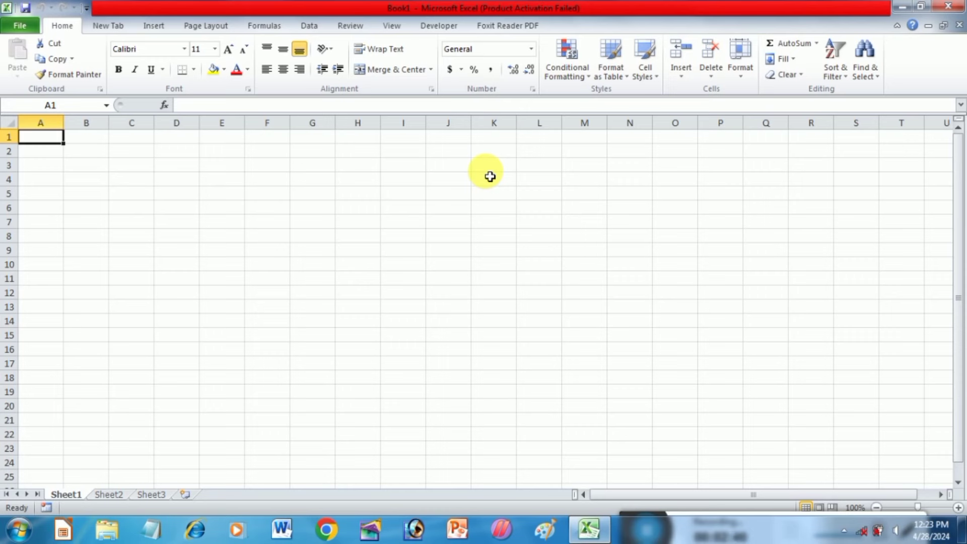
key("Down")
key("Down")
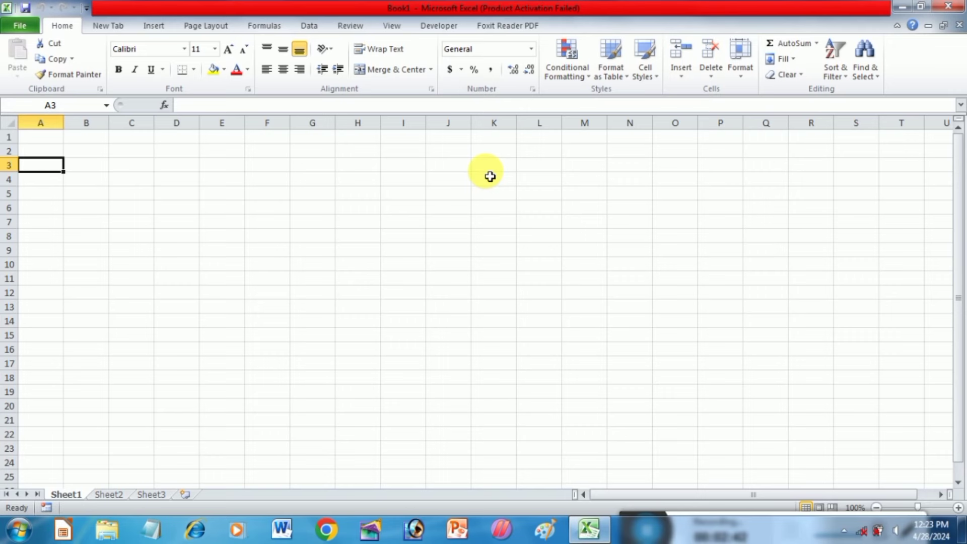
key("Up")
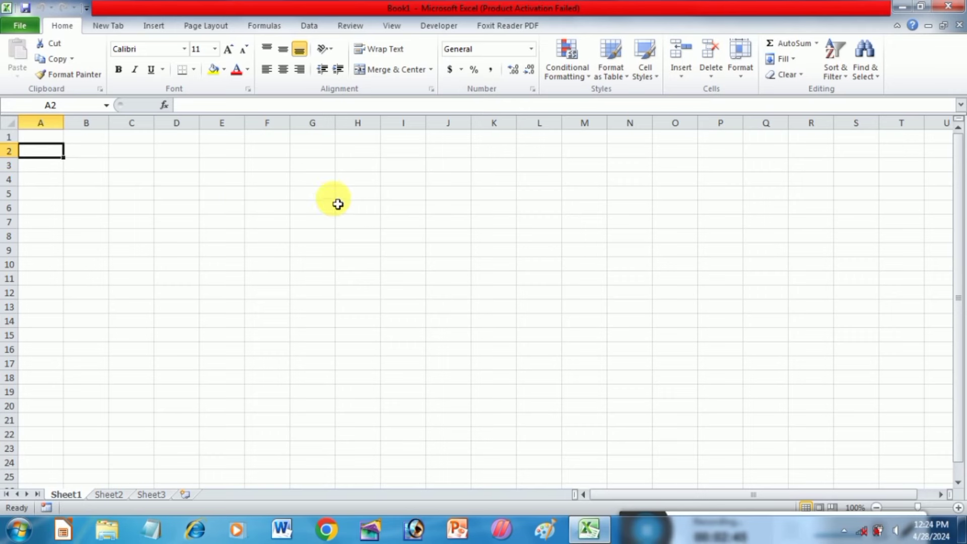
left_click(84, 155)
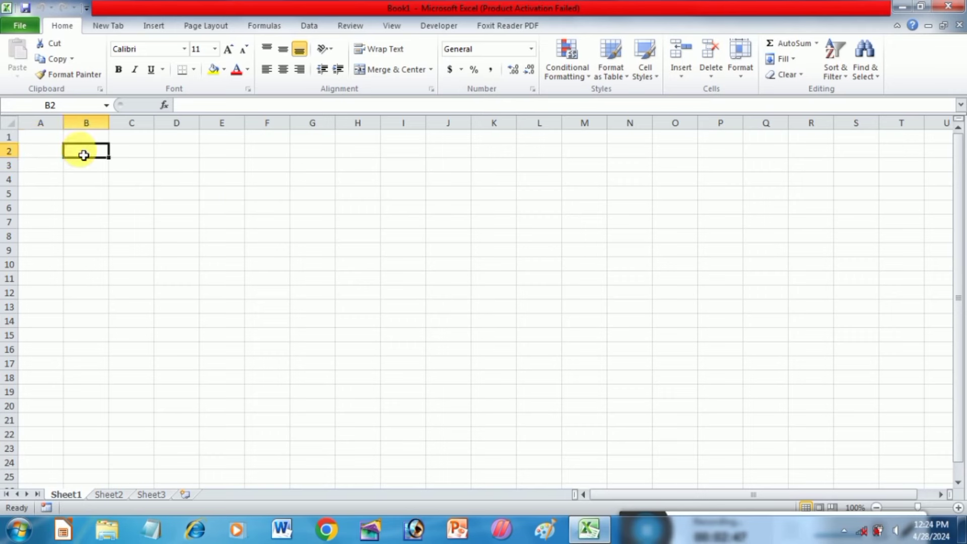
left_click_drag(84, 156, 98, 179)
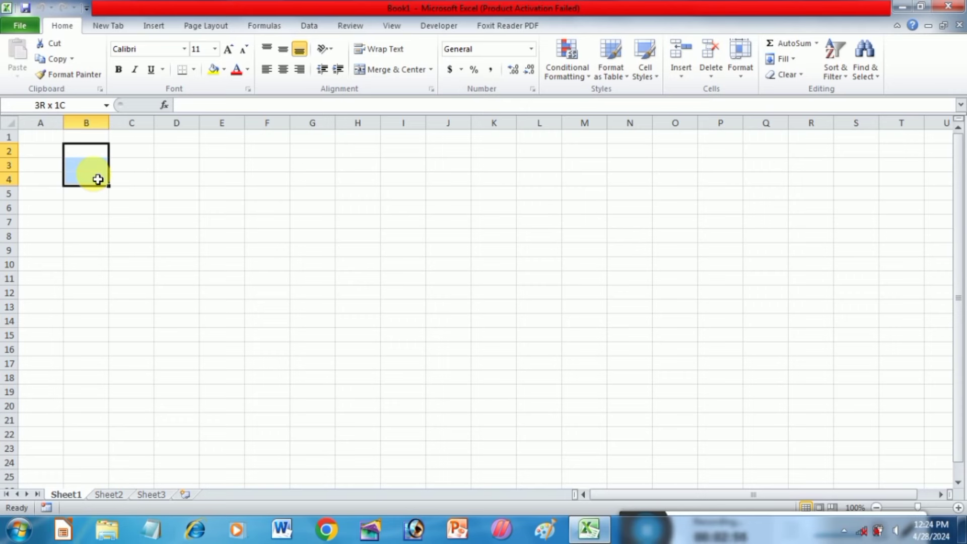
key("shift+Right")
key("shift+Right")
key("shift+Right")
key("shift+Right")
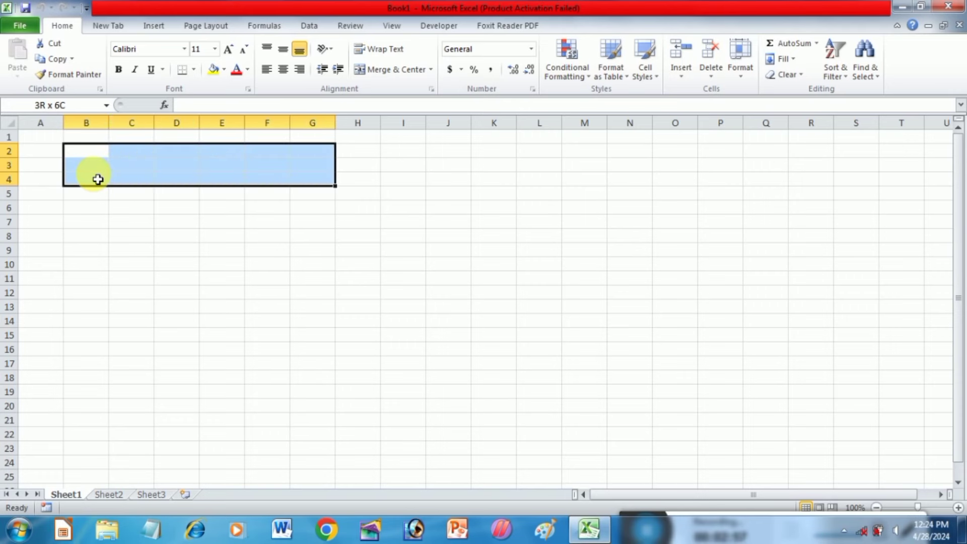
key("shift+Right")
key("shift+Right")
key("shift+Right")
left_click_drag(98, 180, 98, 179)
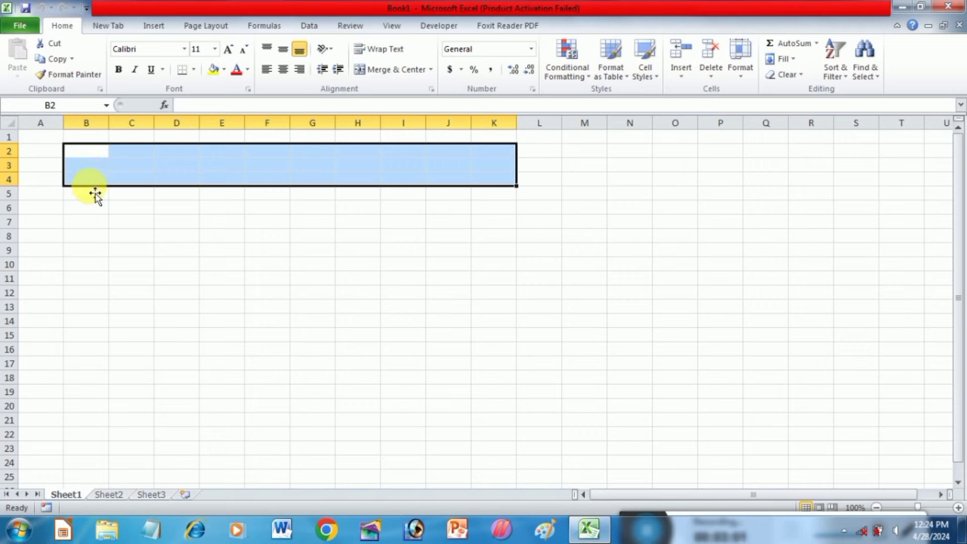
key("Down")
key("Down")
key("Down")
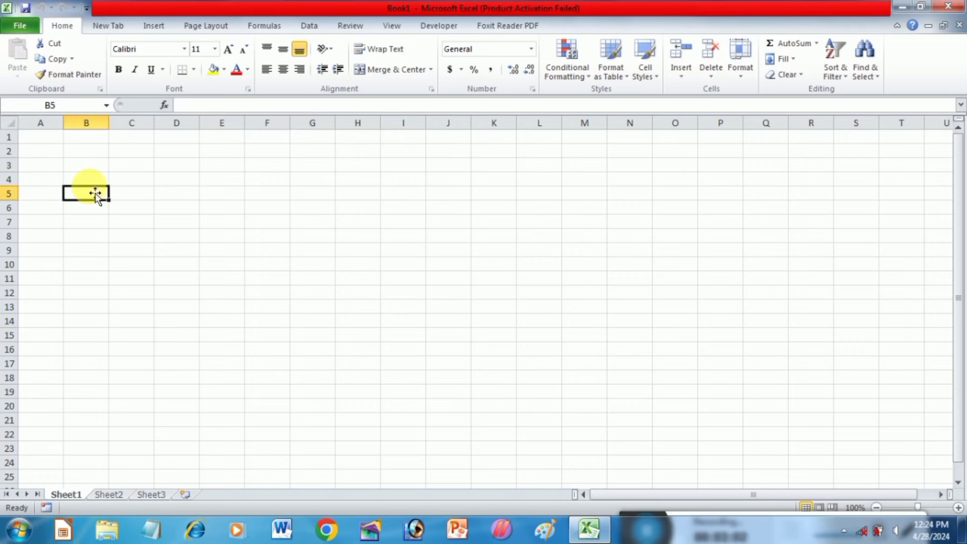
key("Up")
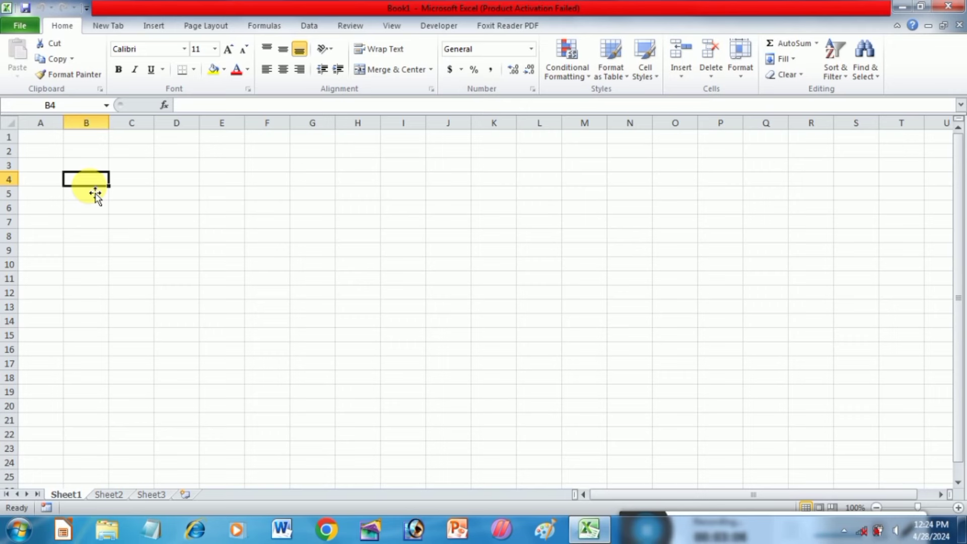
Step: Enter the headers S.N, STUDENT NAME, FATHER'S NAME, DOB and GENDER in B4:F4
type("S.")
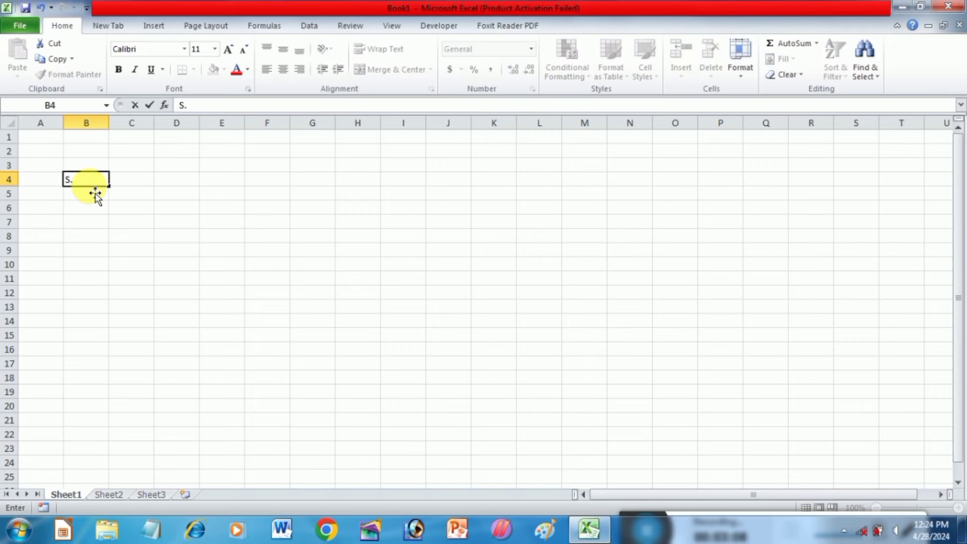
type("N")
key("Tab")
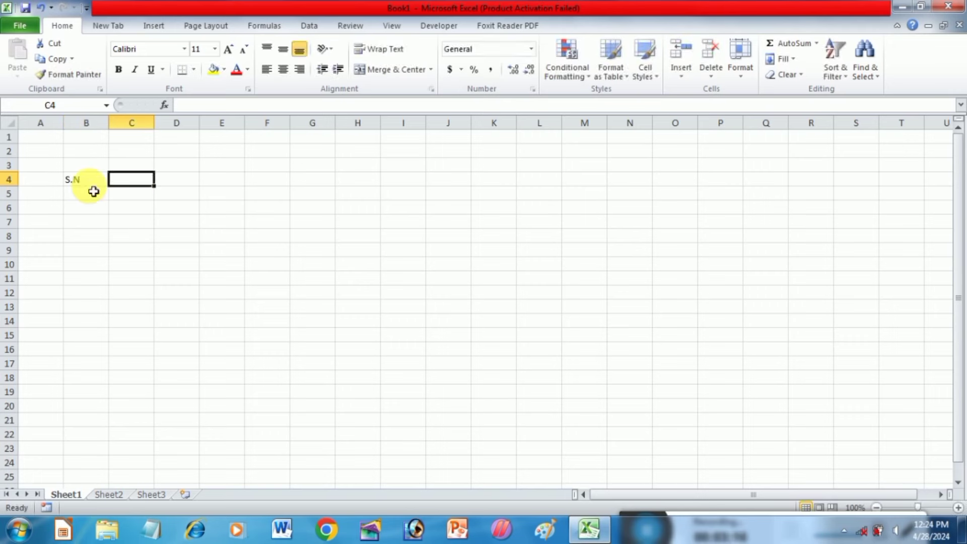
type("NAM")
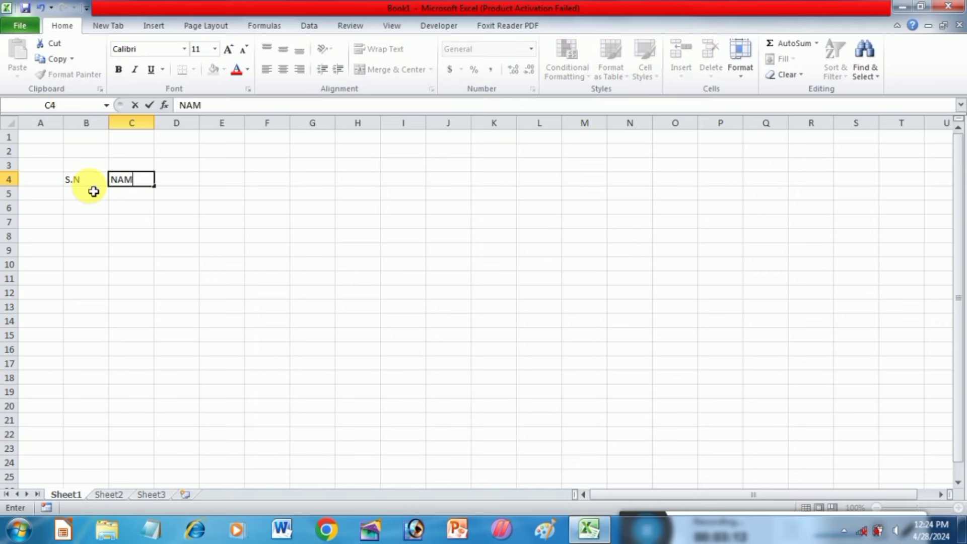
type("E")
key("BackSpace")
key("BackSpace")
key("BackSpace")
key("BackSpace")
type("STUDEN")
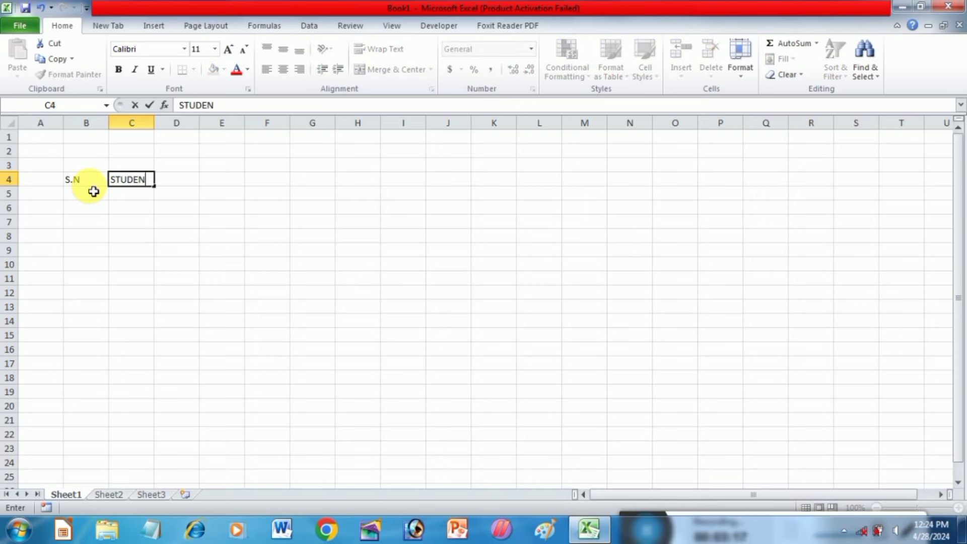
type("T NS")
key("BackSpace")
type("AME")
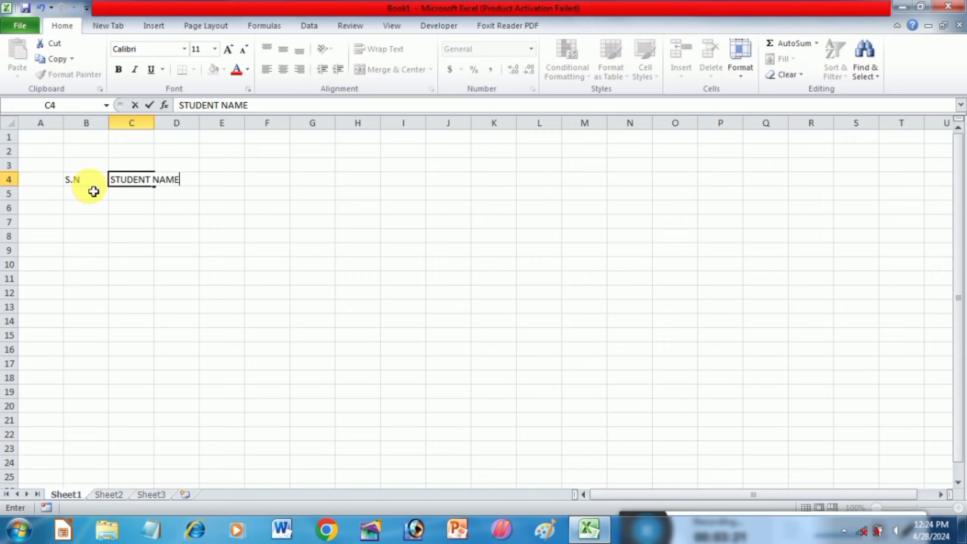
key("Tab")
type("FATH")
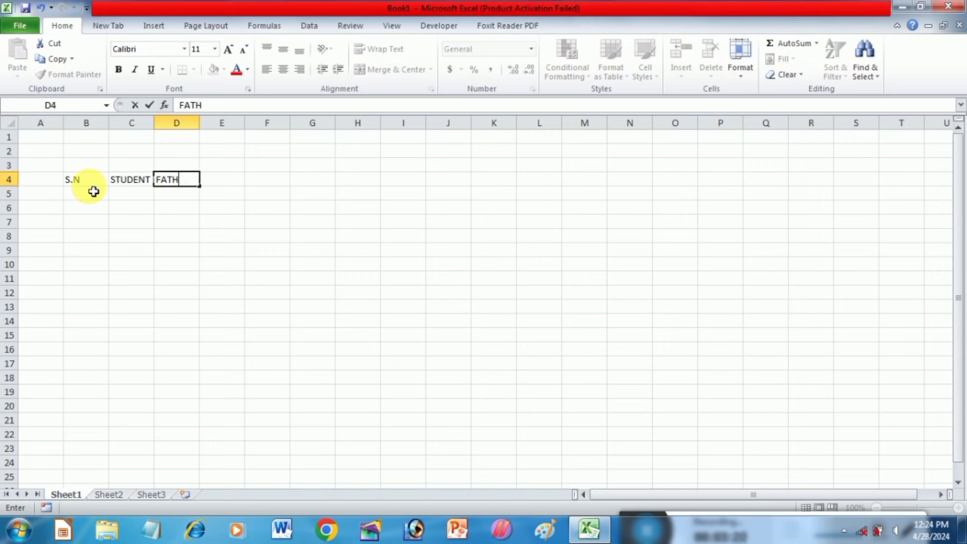
type("ER'S ")
type("NAME")
key("Tab")
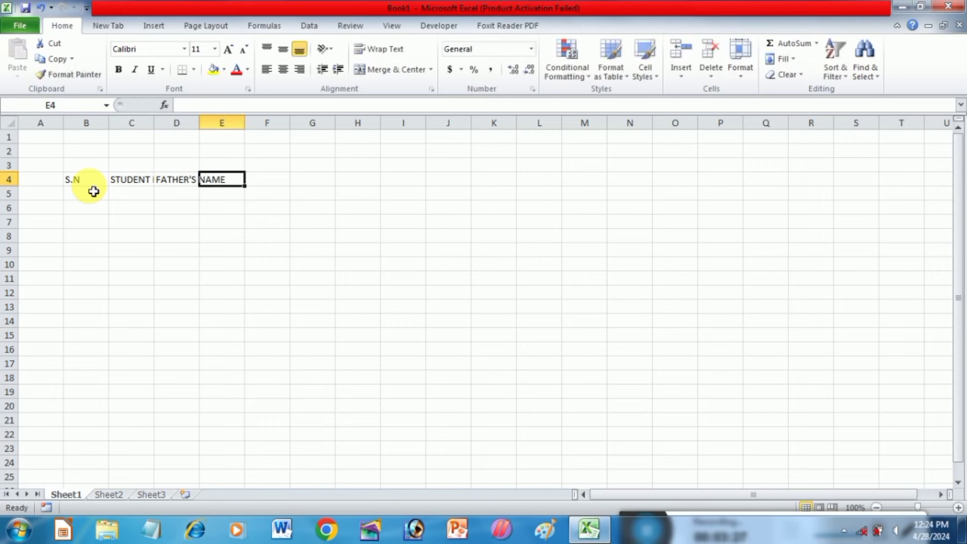
type("DO")
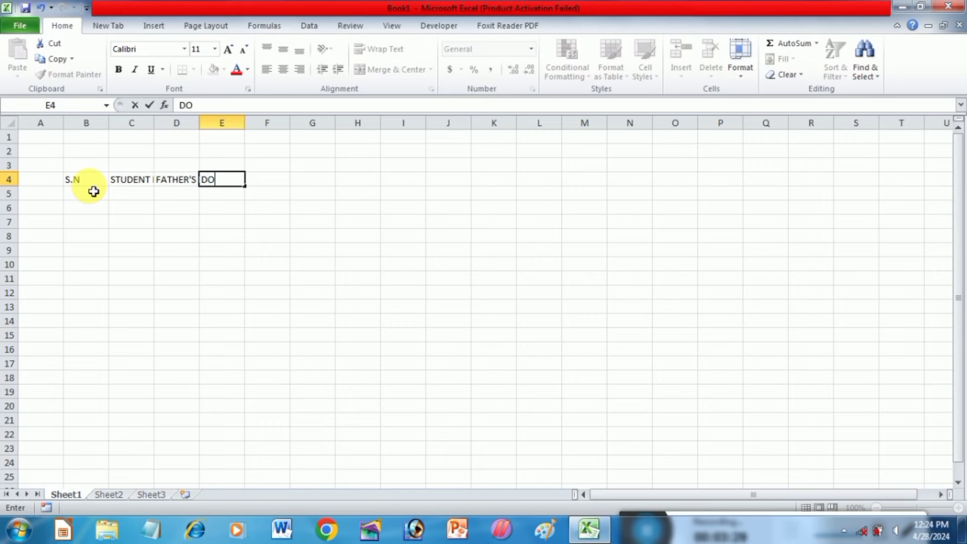
type("B")
key("Tab")
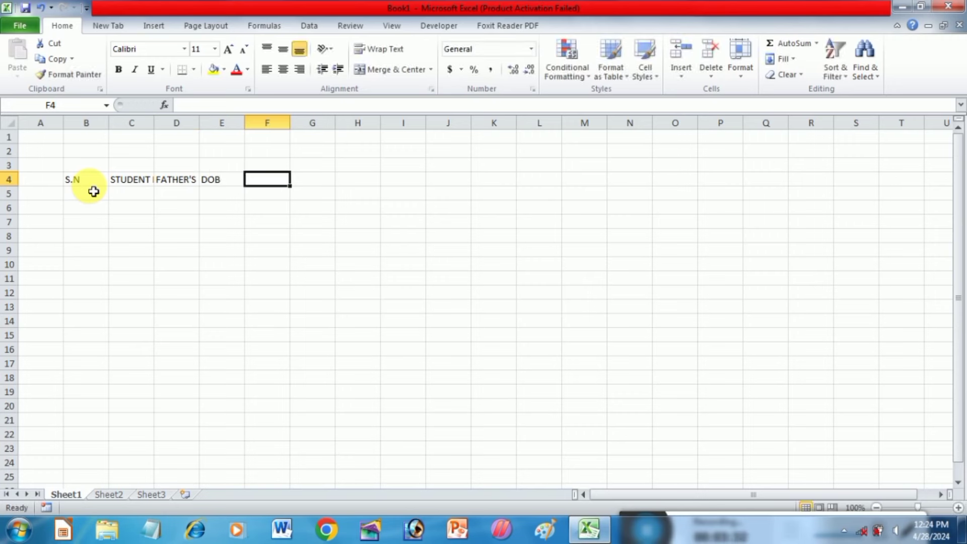
type("GENDER")
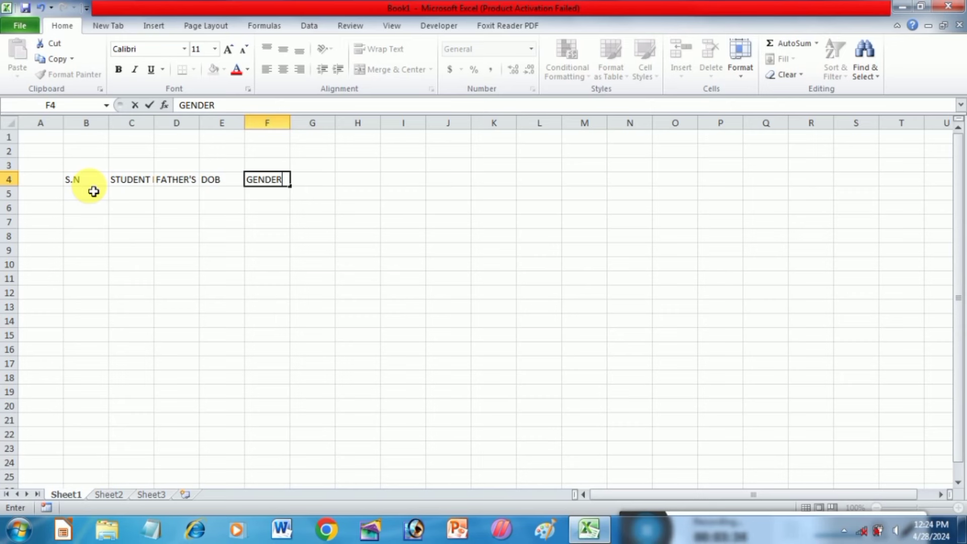
key("Tab")
Step: Enter ADDRESS, COURSE NAME and MOB NO. in G4, H4 and I4
type("D")
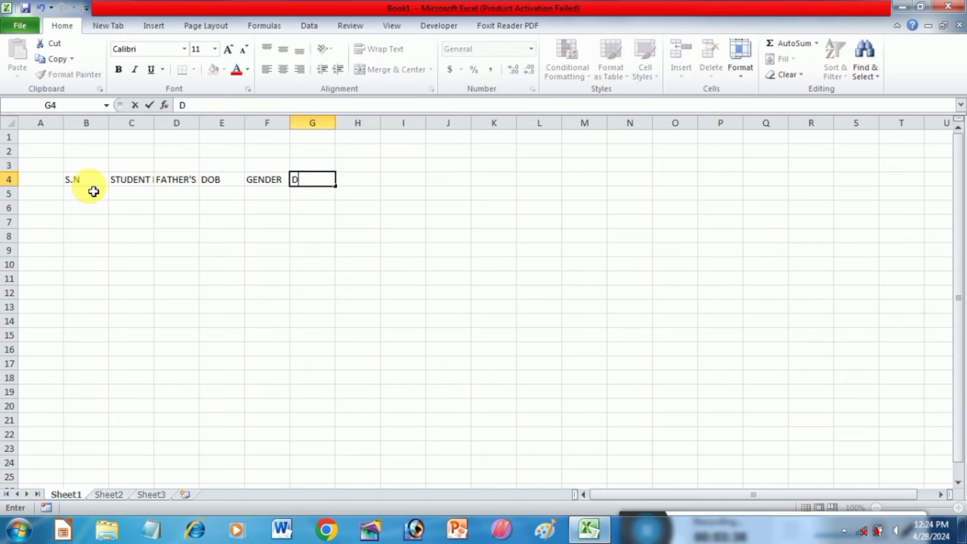
key("BackSpace")
type("ADDR")
type("ESS")
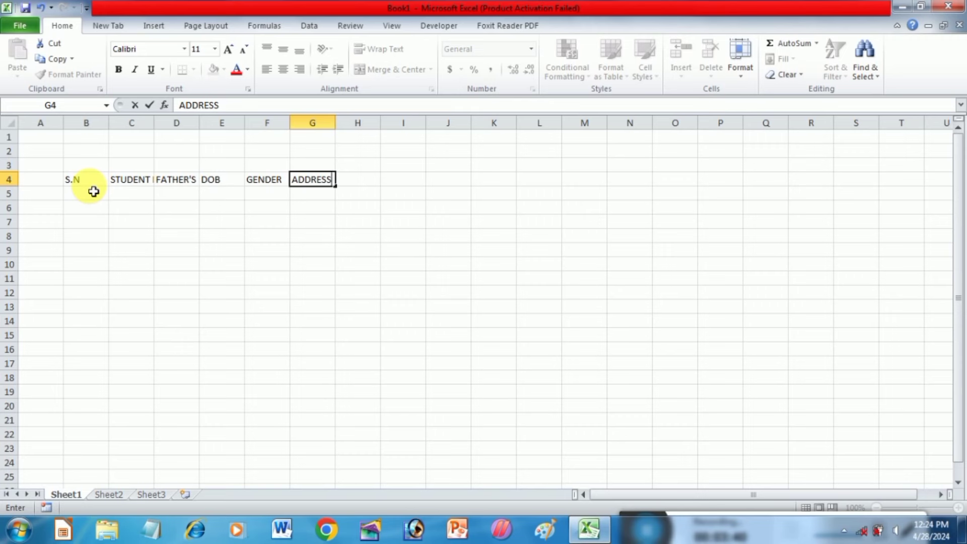
key("Tab")
type("COUR")
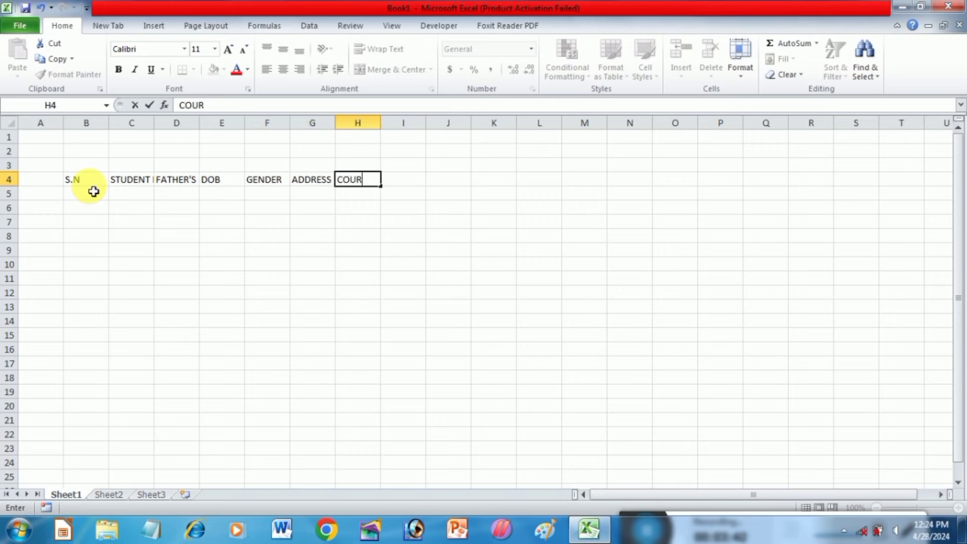
type("SE")
type(" NAME")
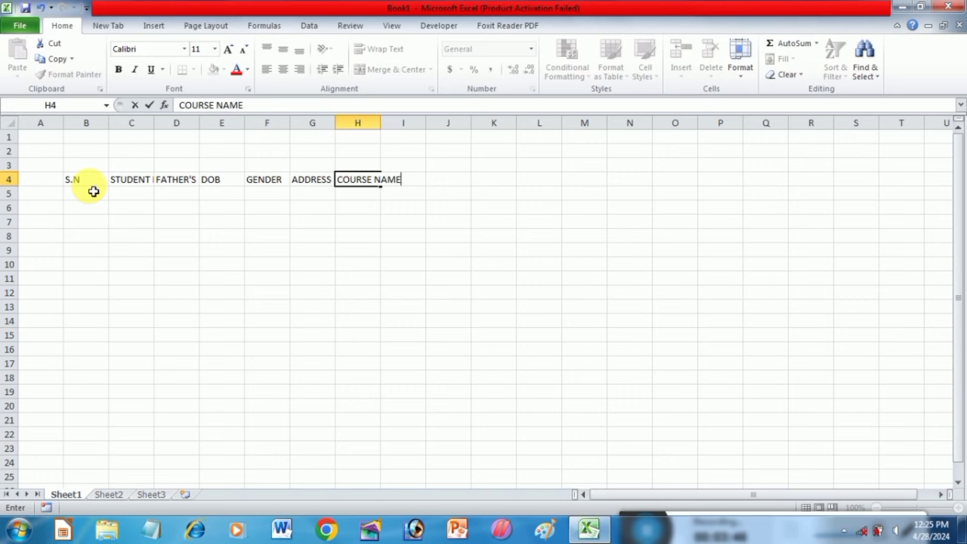
key("Tab")
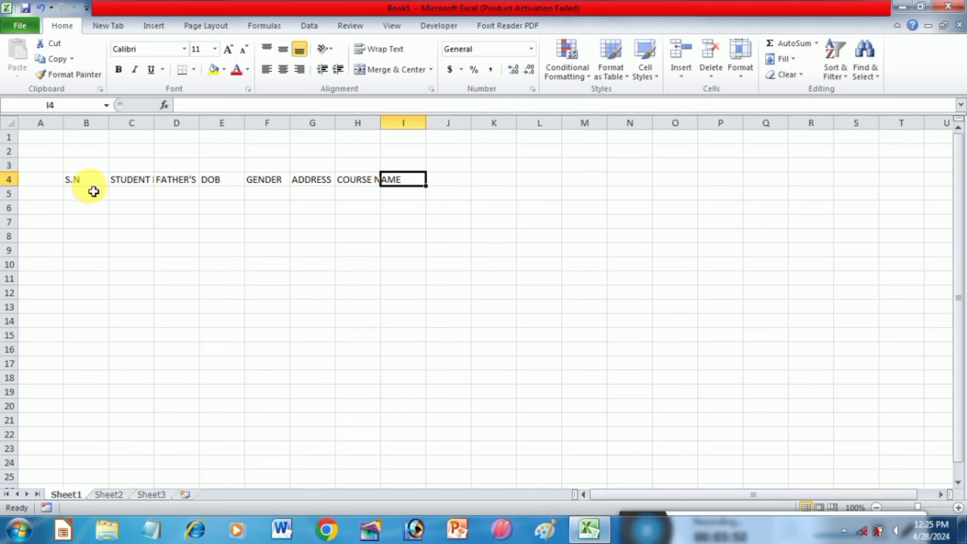
type("MOB")
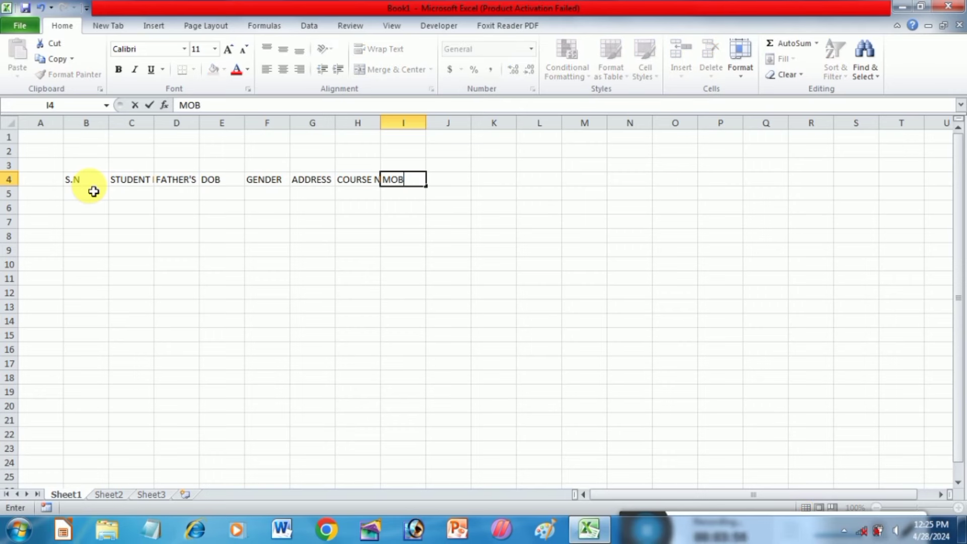
type(" N")
type("O.")
key("Tab")
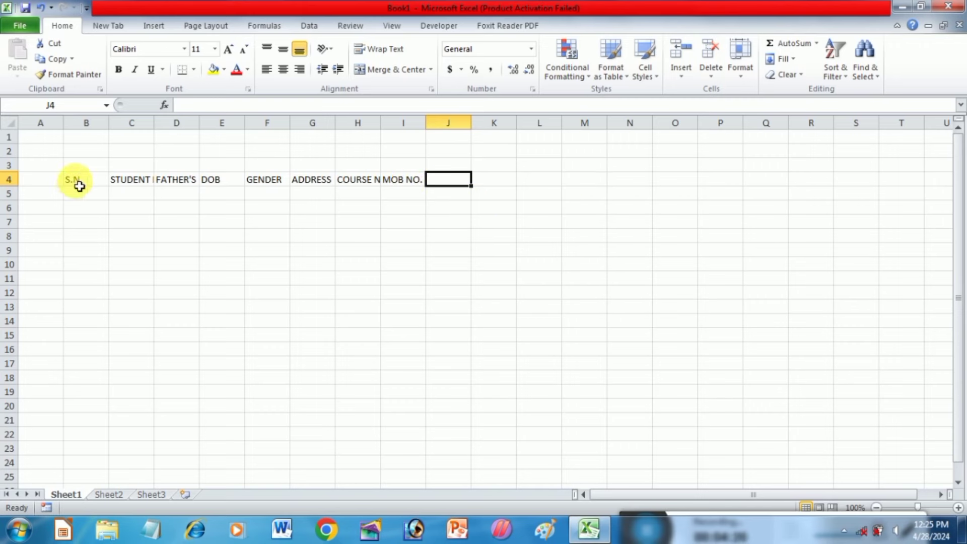
Step: Select headers B4:I4 and widen columns I and H slightly
left_click_drag(80, 187, 410, 182)
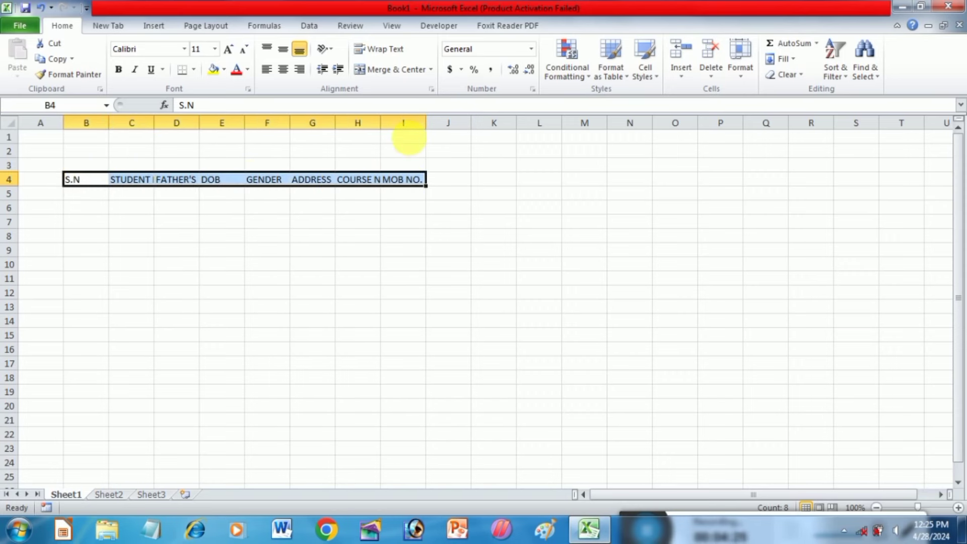
left_click_drag(426, 124, 392, 130)
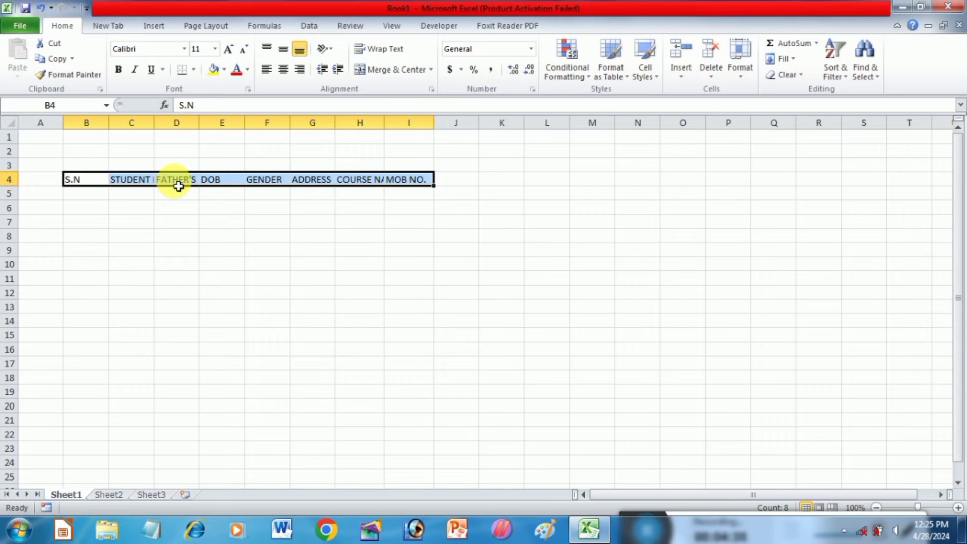
left_click_drag(385, 129, 398, 129)
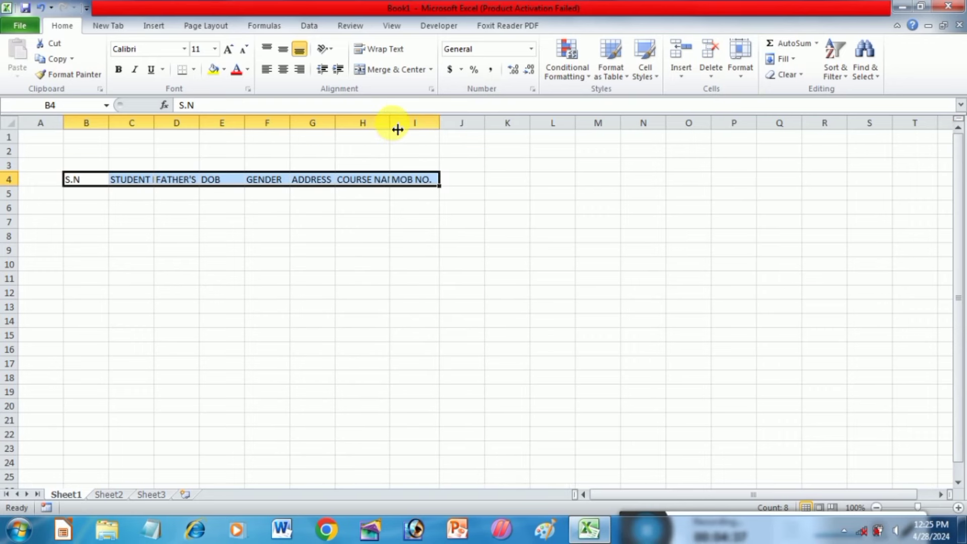
left_click(370, 181)
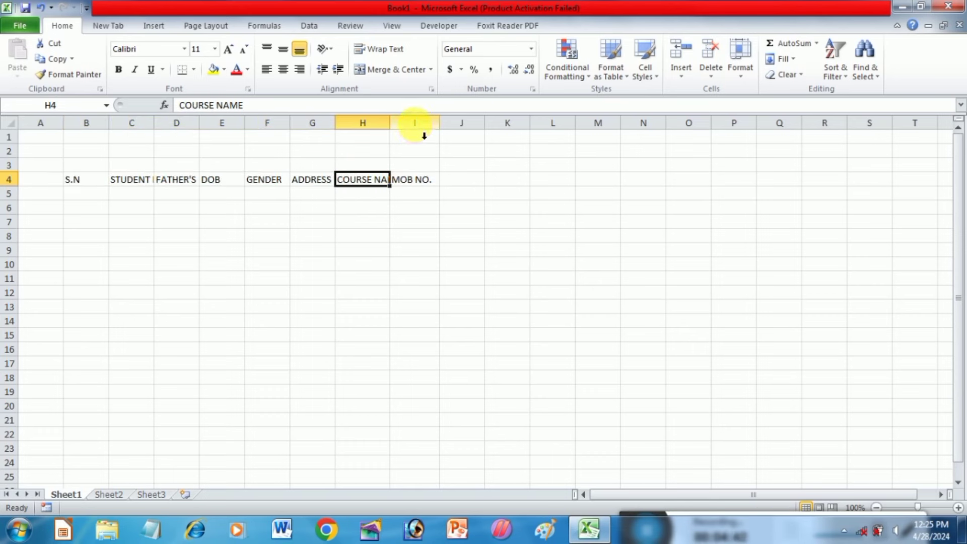
Step: Widen columns B through I together so the headers show in full
left_click(415, 123)
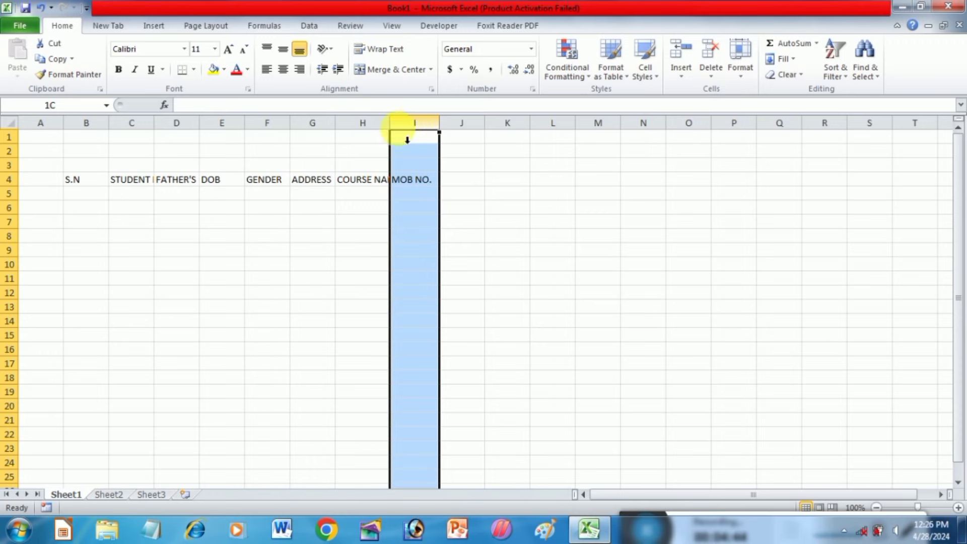
left_click_drag(407, 140, 94, 177)
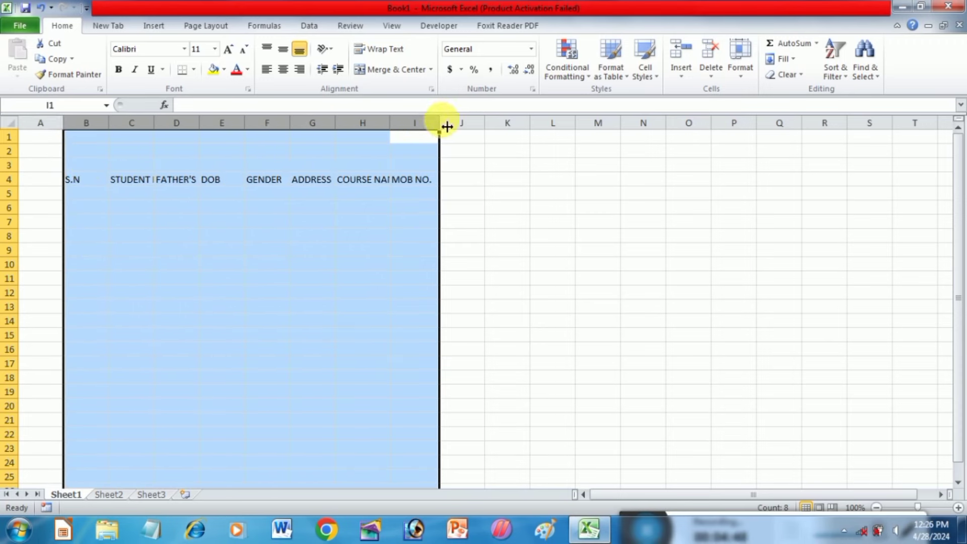
left_click_drag(448, 128, 457, 126)
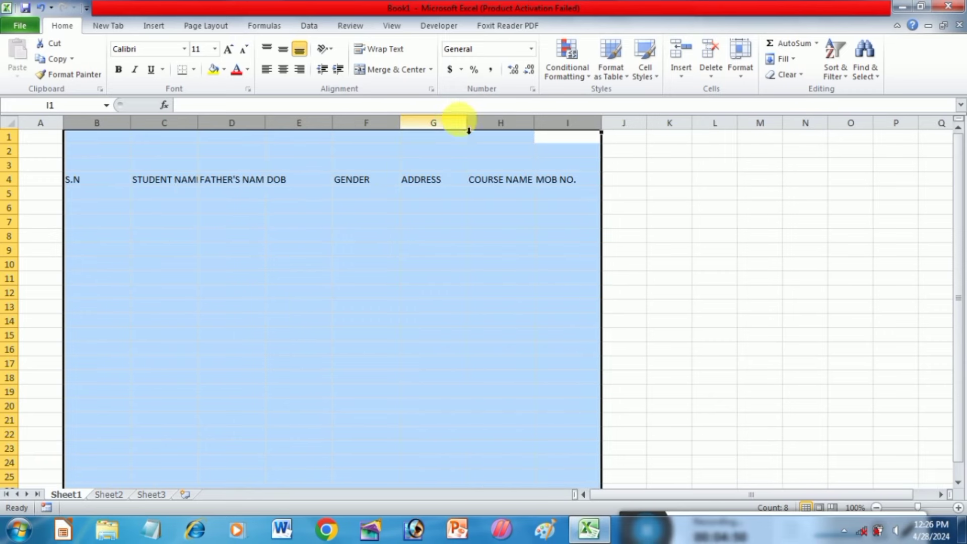
left_click_drag(267, 126, 281, 126)
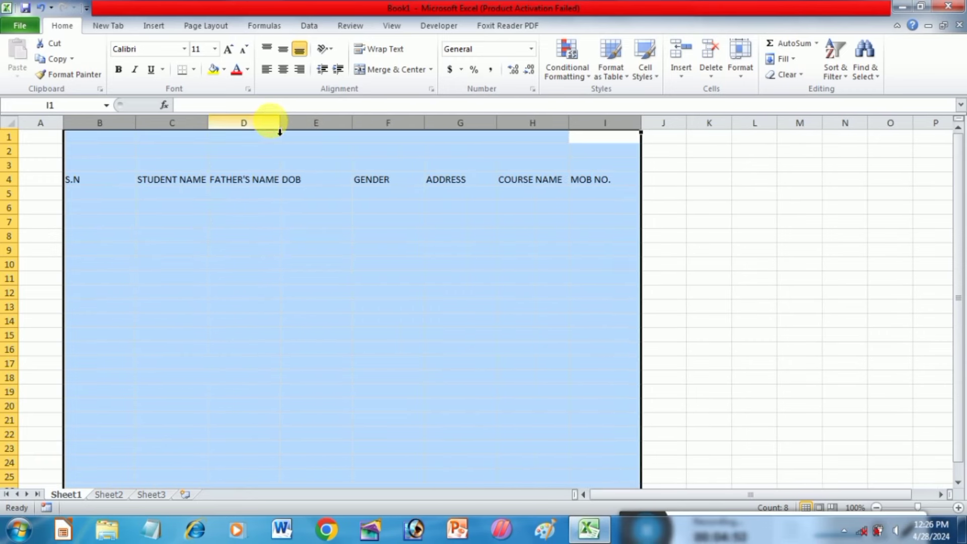
Step: Widen columns D and C, narrow column B to 5.43, and select the table range from B4
left_click(276, 124)
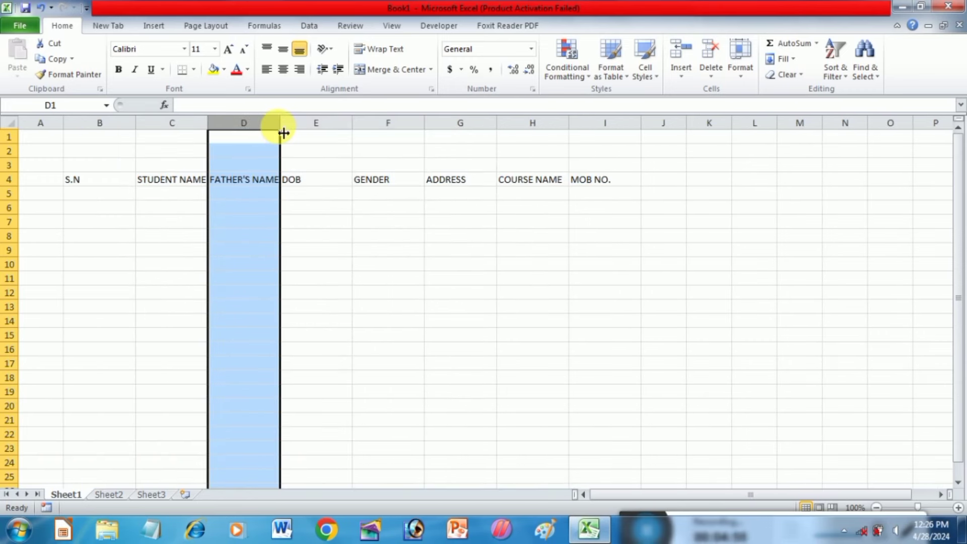
left_click_drag(280, 132, 300, 132)
left_click_drag(214, 130, 224, 129)
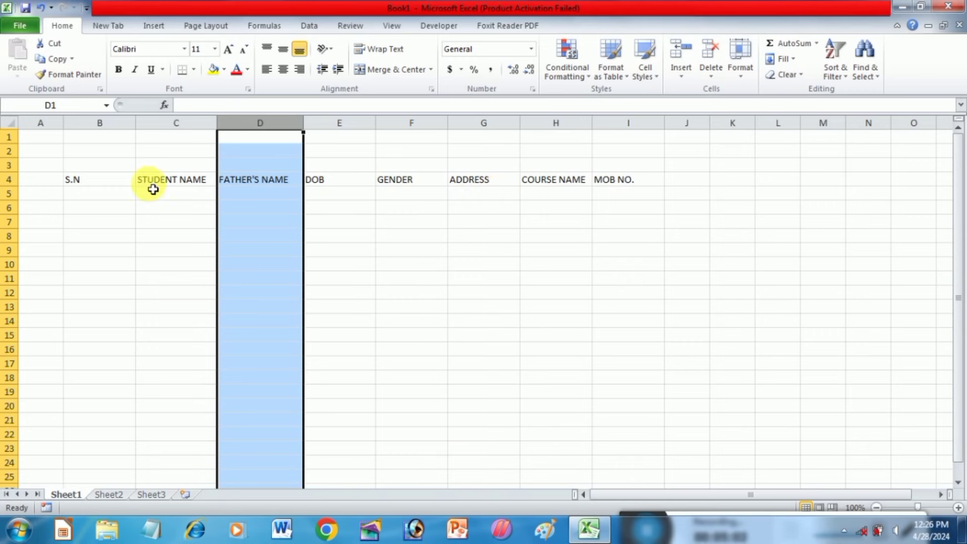
mouse_move(144, 130)
left_mouse_down()
mouse_move(102, 138)
mouse_move(95, 130)
left_mouse_up()
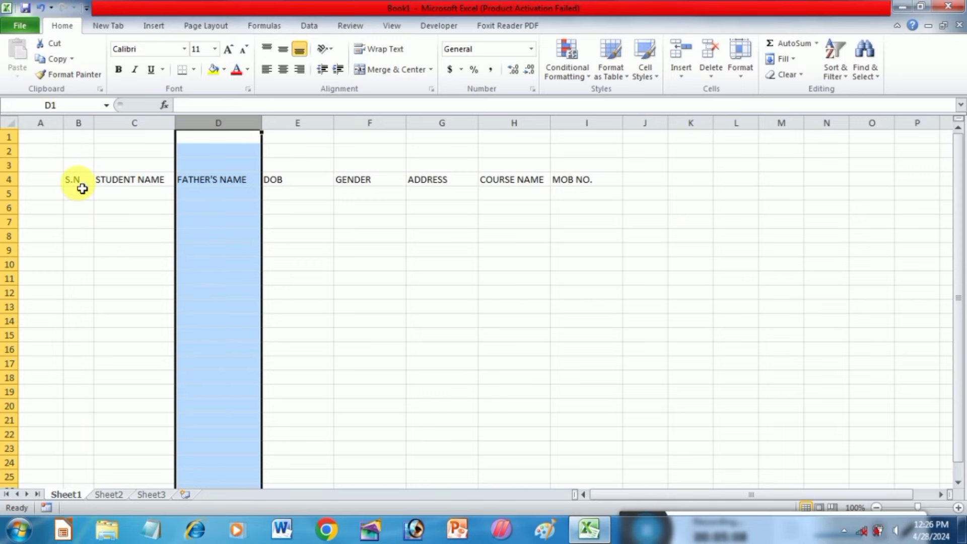
mouse_move(82, 188)
left_mouse_down()
mouse_move(585, 184)
mouse_move(583, 509)
left_mouse_up()
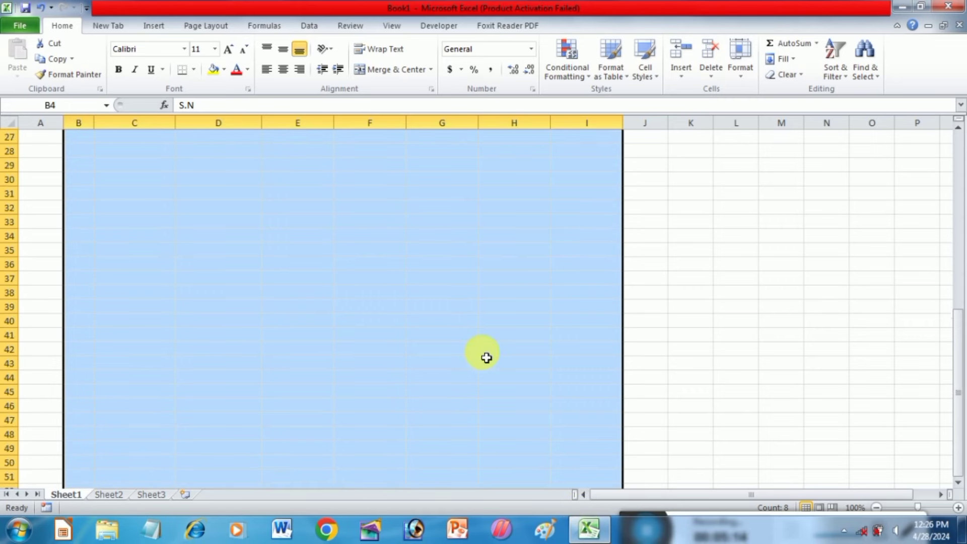
Step: Centre the table text and apply All Borders to the B4:I table range
scroll(486, 358, "up", 3)
scroll(487, 357, "up", 6)
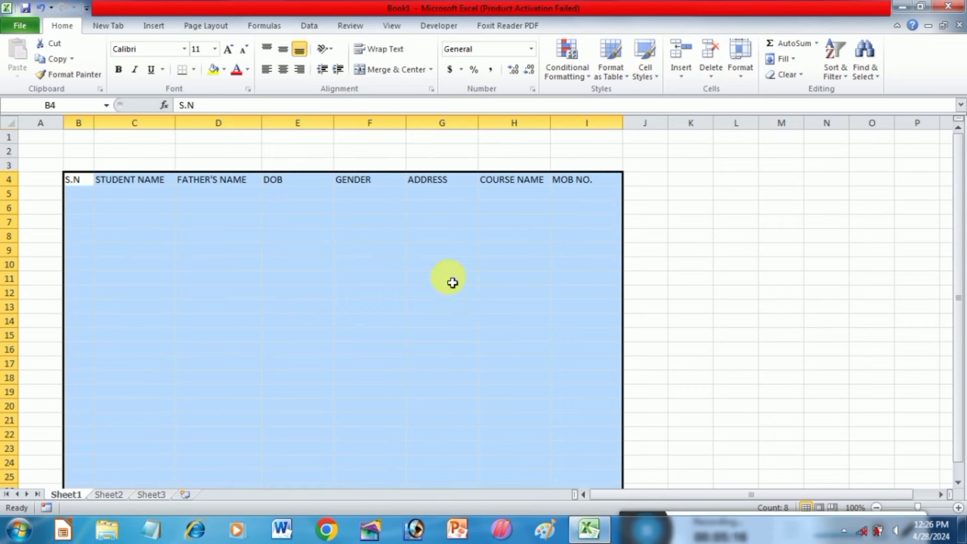
left_click(283, 73)
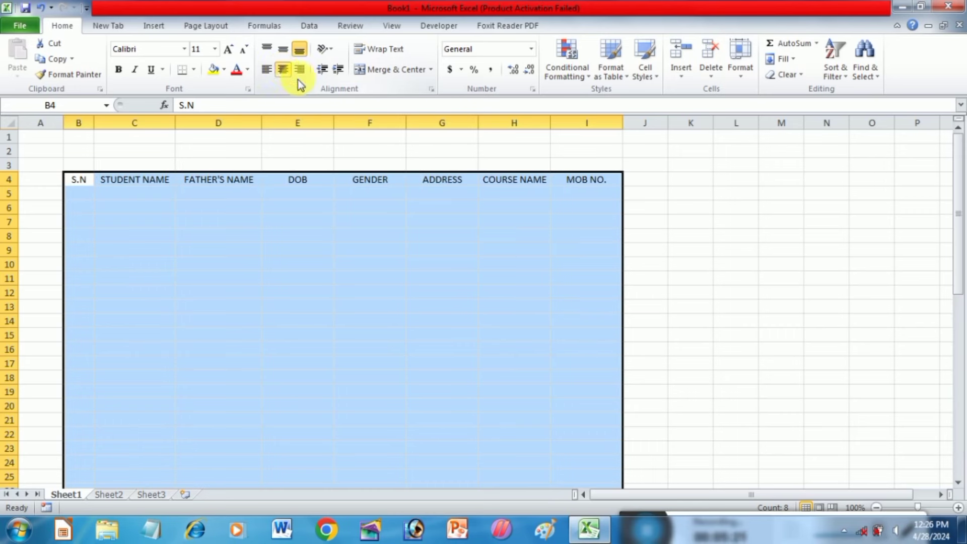
left_click(195, 71)
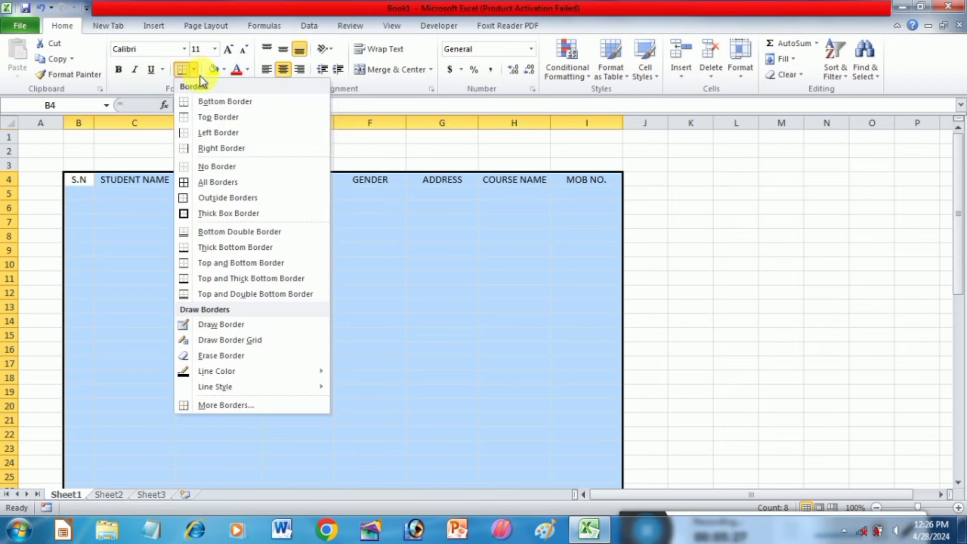
left_click(228, 186)
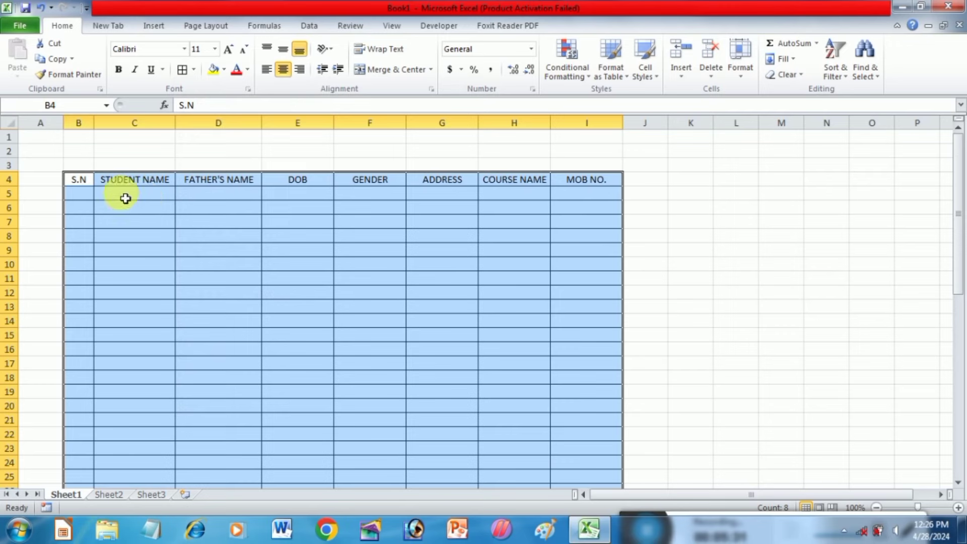
Step: Reselect the header row B4:I4
left_click(281, 185)
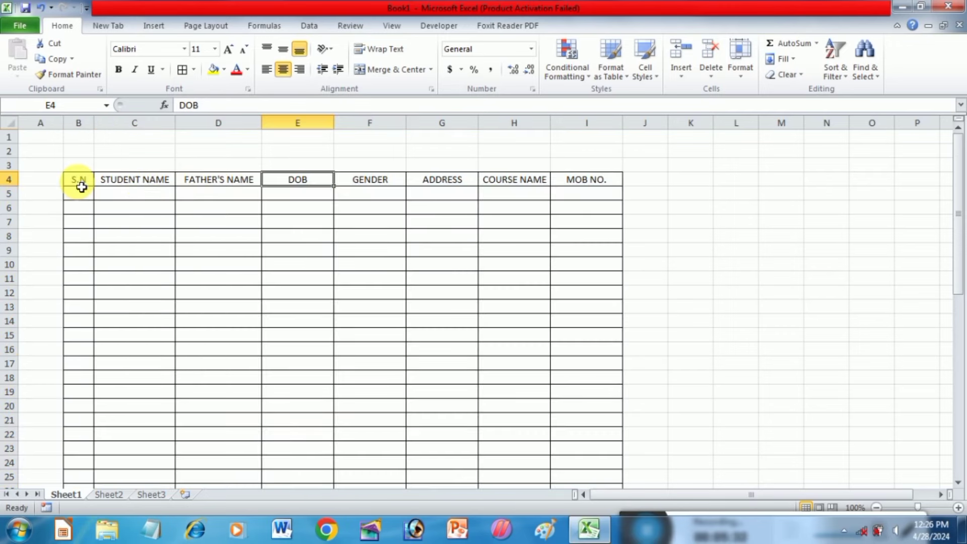
left_click_drag(79, 182, 155, 187)
left_click_drag(86, 183, 584, 187)
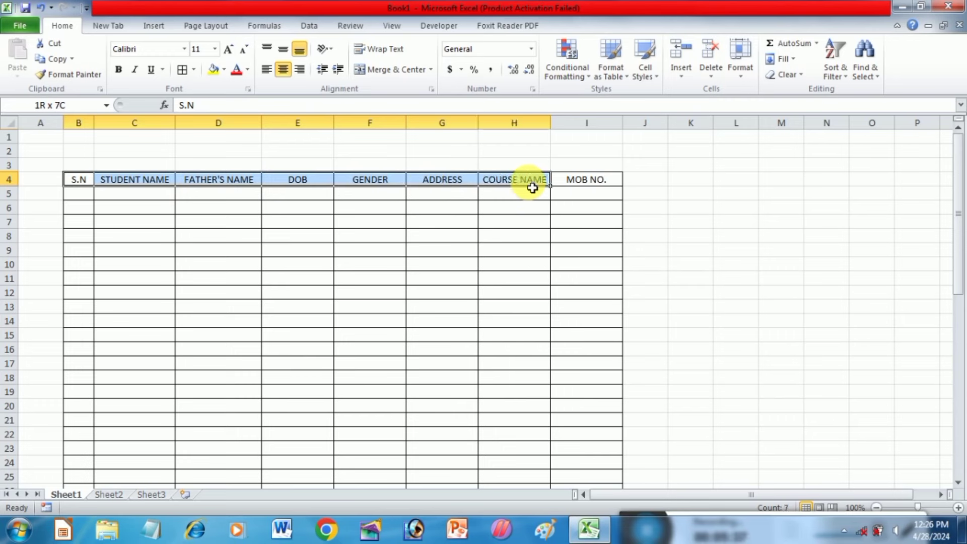
left_click(119, 71)
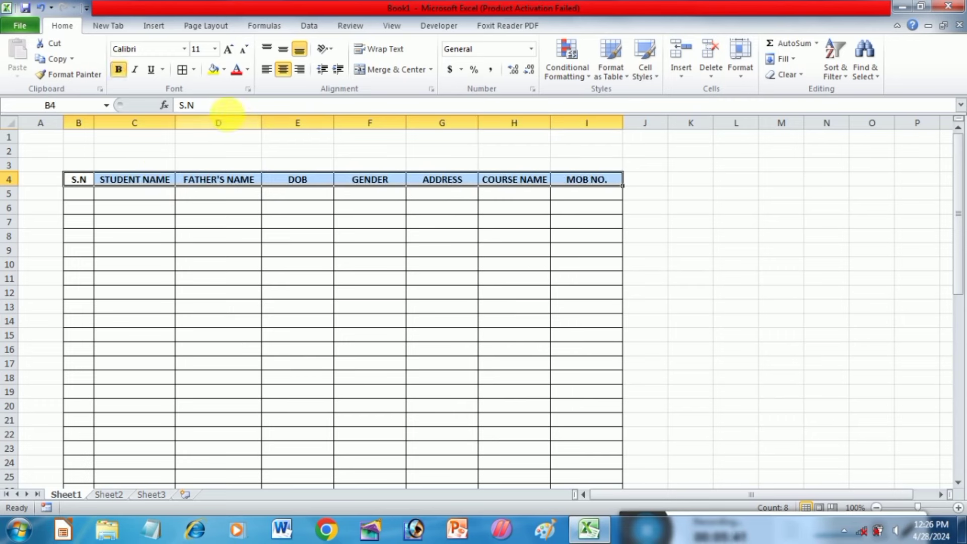
left_click(228, 49)
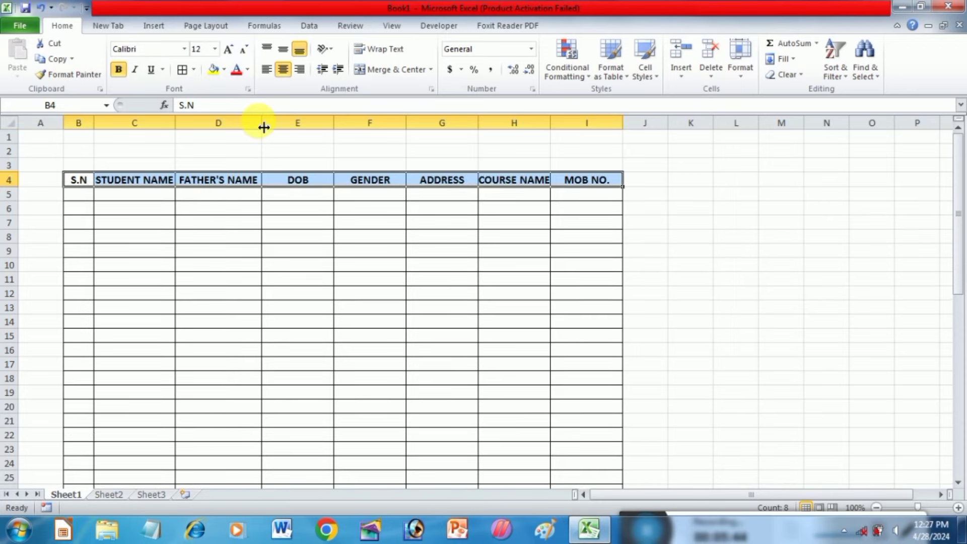
left_click(242, 52)
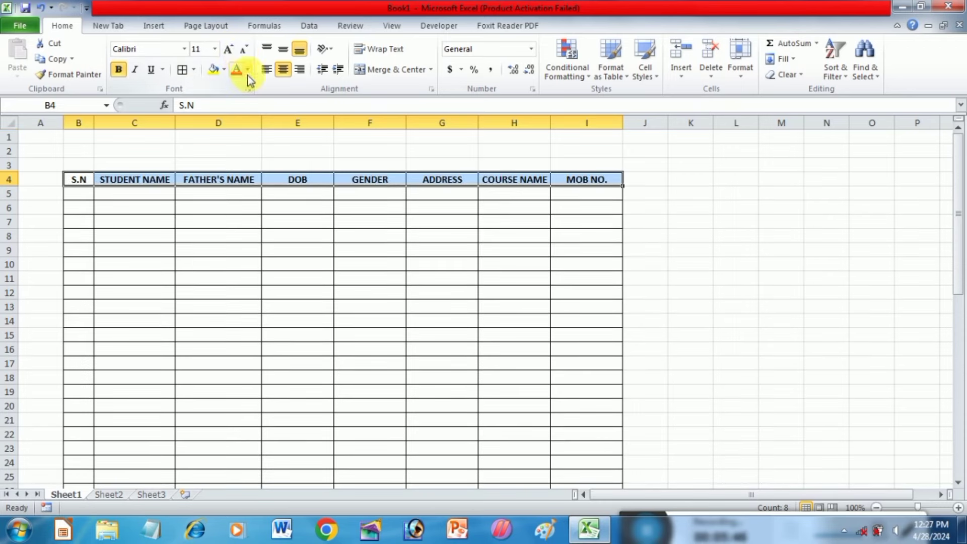
left_click(152, 70)
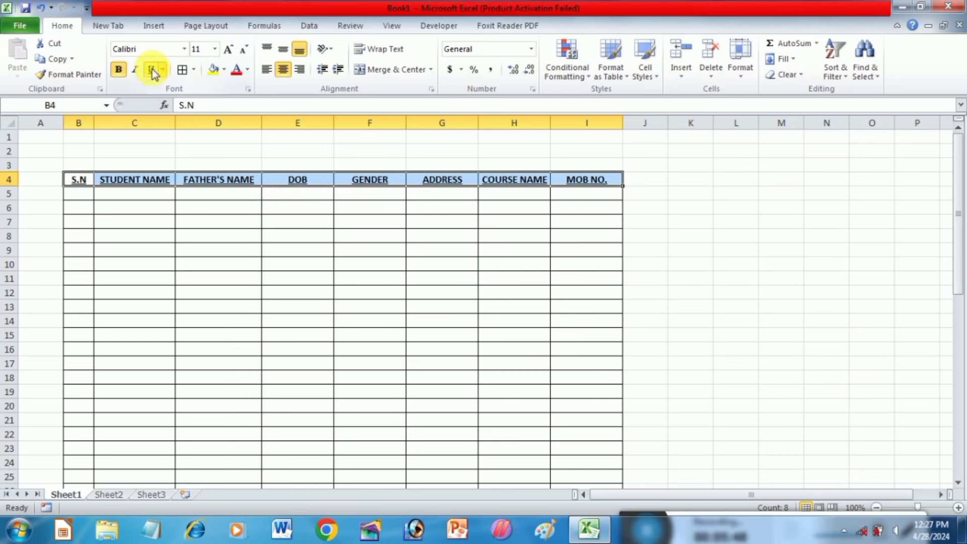
left_click(306, 209)
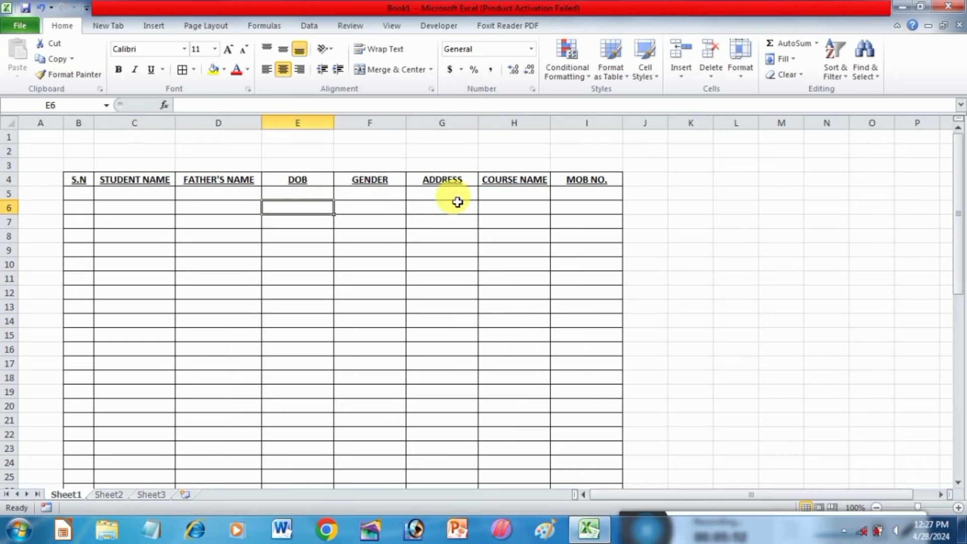
scroll(562, 221, "down", 1)
scroll(563, 221, "down", 3)
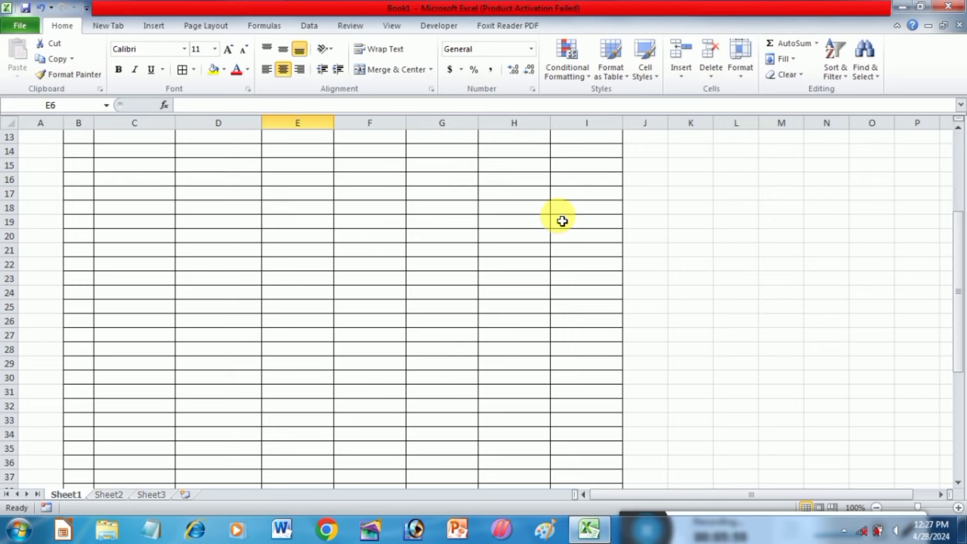
scroll(562, 221, "down", 4)
scroll(562, 221, "down", 4)
scroll(563, 221, "up", 6)
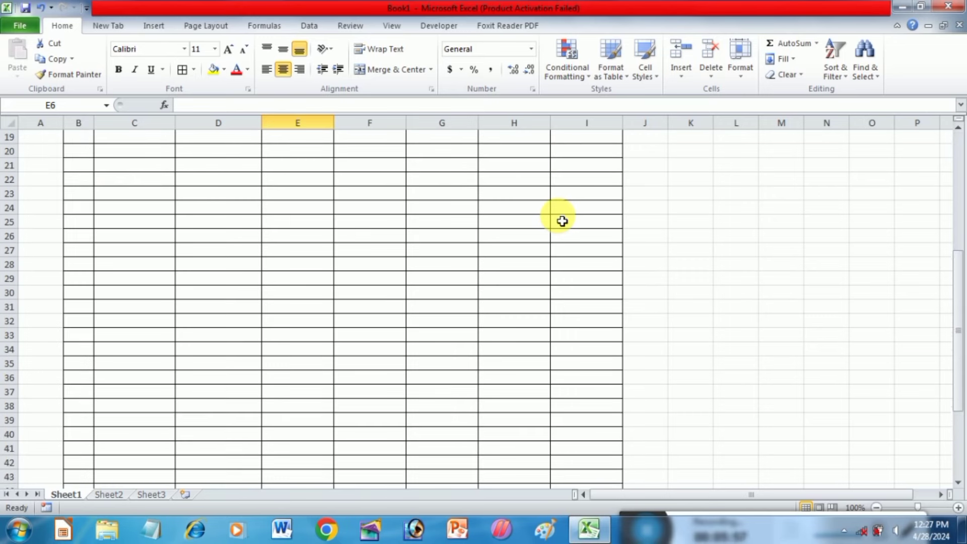
scroll(563, 221, "up", 3)
scroll(562, 221, "up", 3)
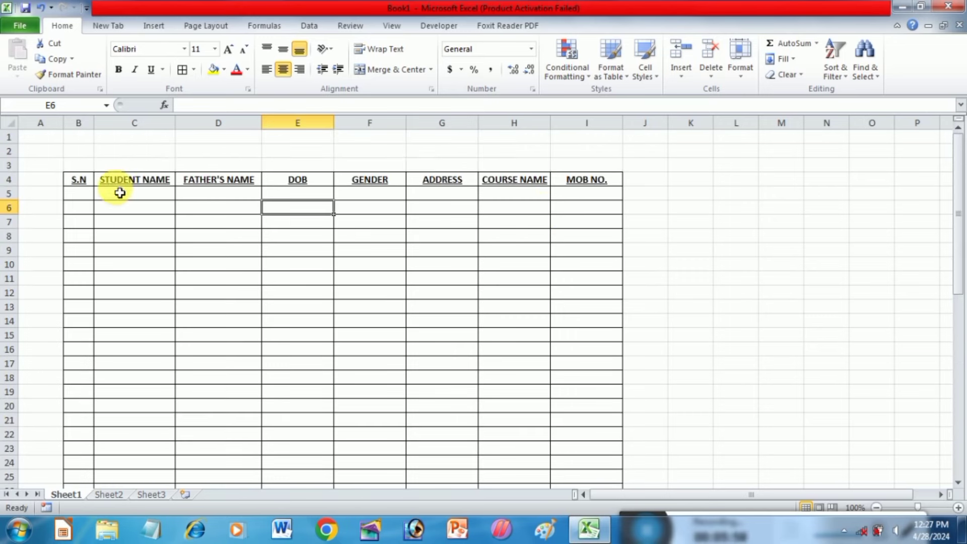
Step: Merge and centre B2:I3 and type the STUDENT FORM ENTRY title
left_click_drag(82, 151, 579, 180)
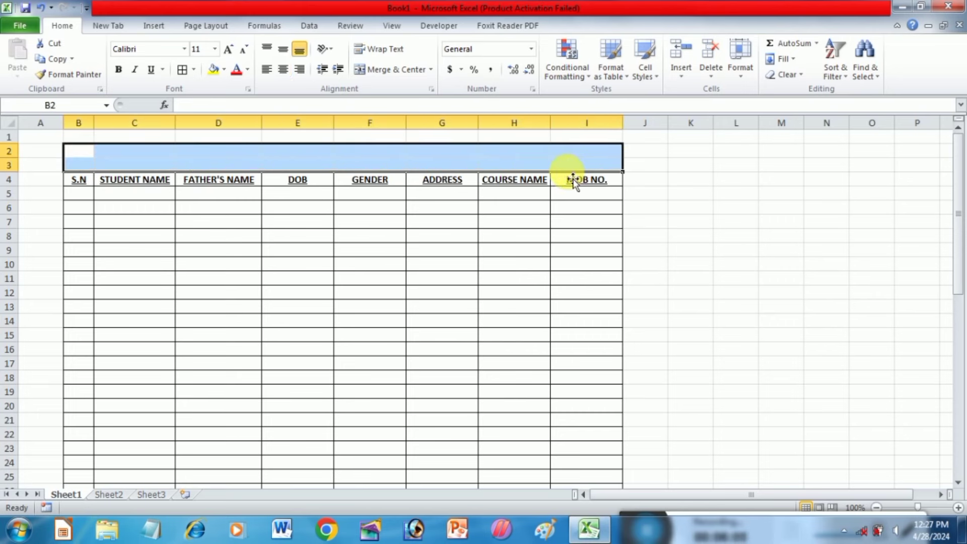
left_click(400, 74)
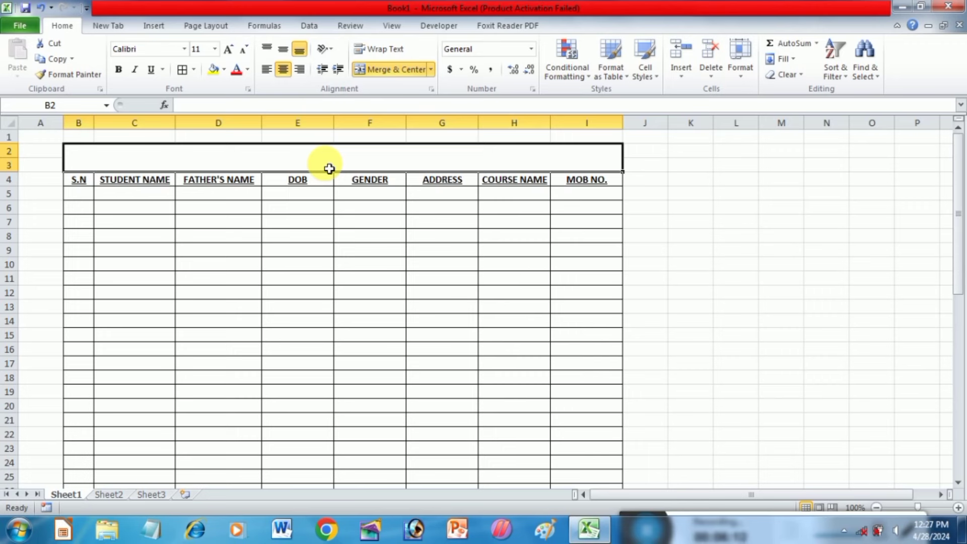
type("STUDENT")
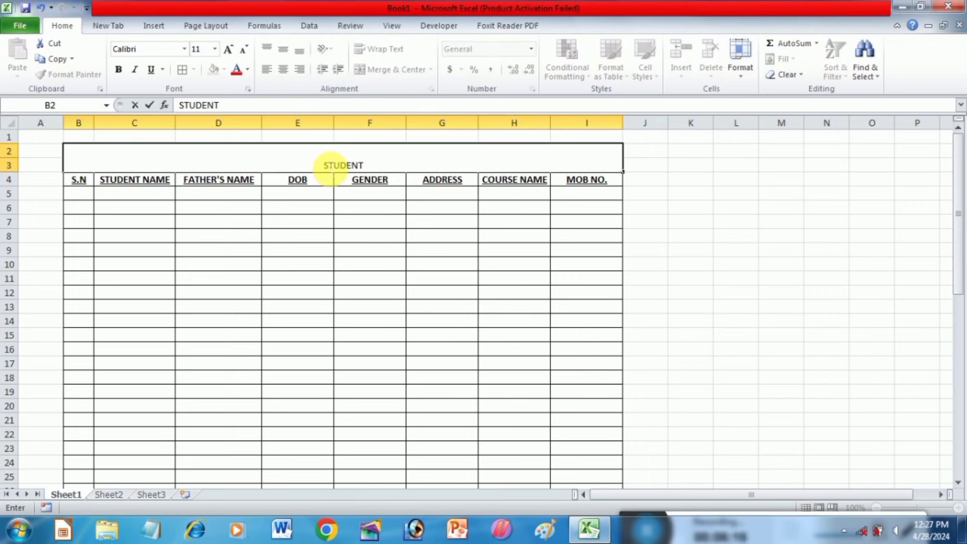
type("M E")
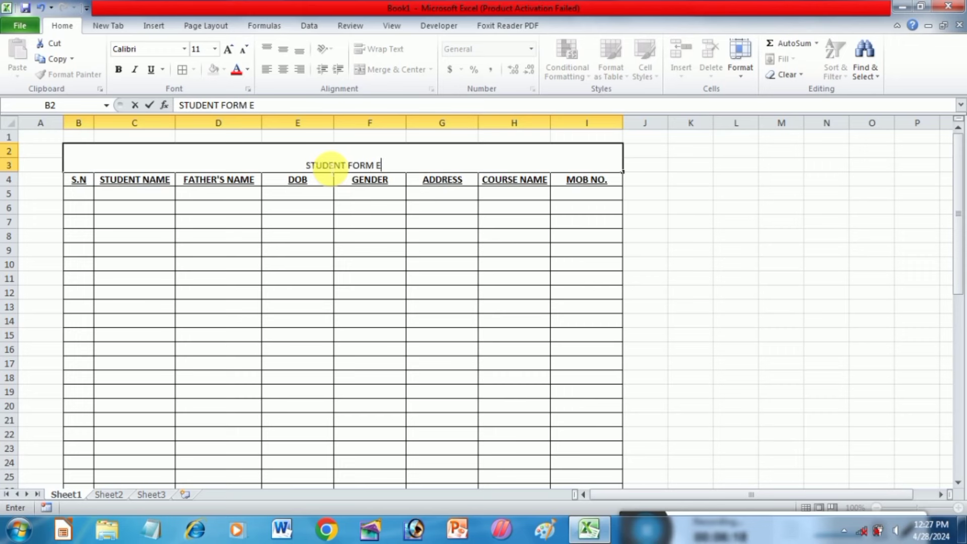
type("NTRY")
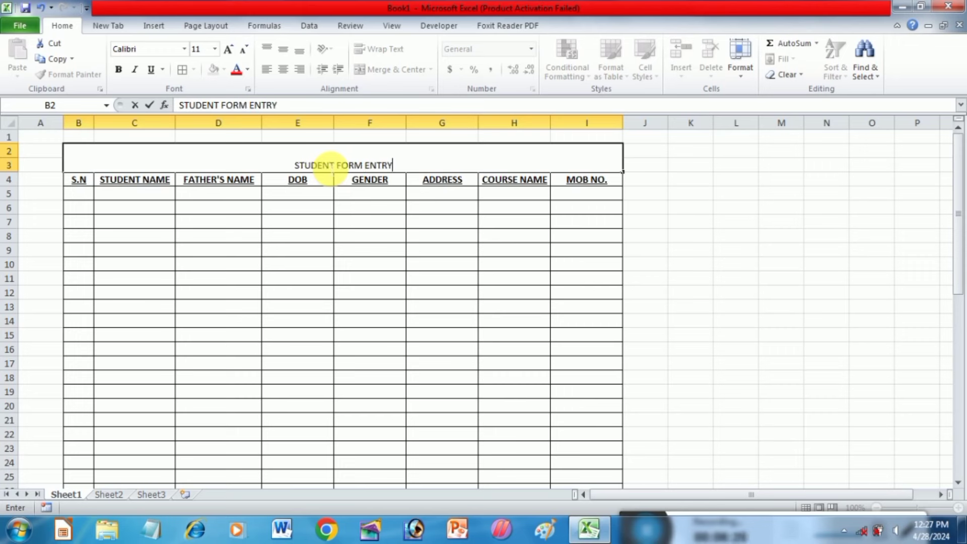
Step: Make the title middle-aligned, 20 point, bold and underlined
left_click(687, 198)
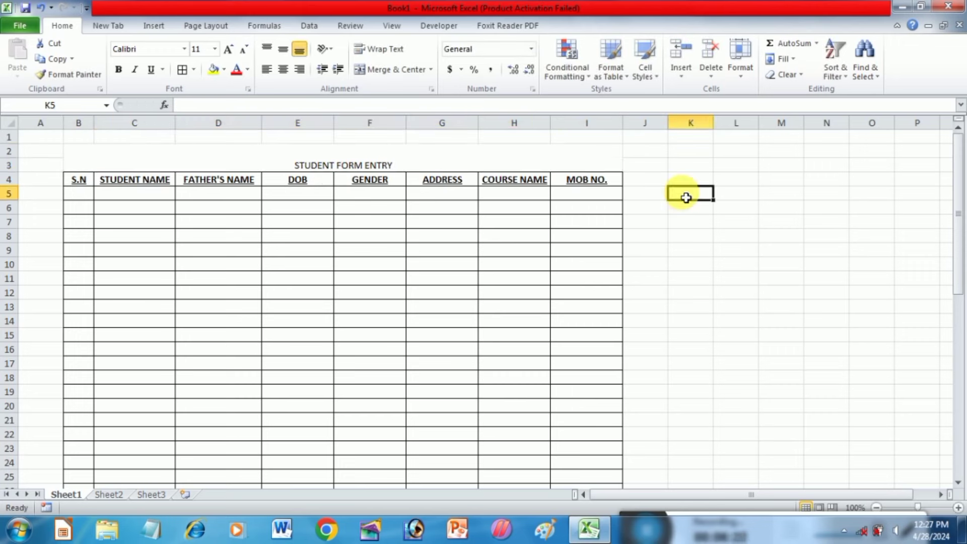
left_click(425, 163)
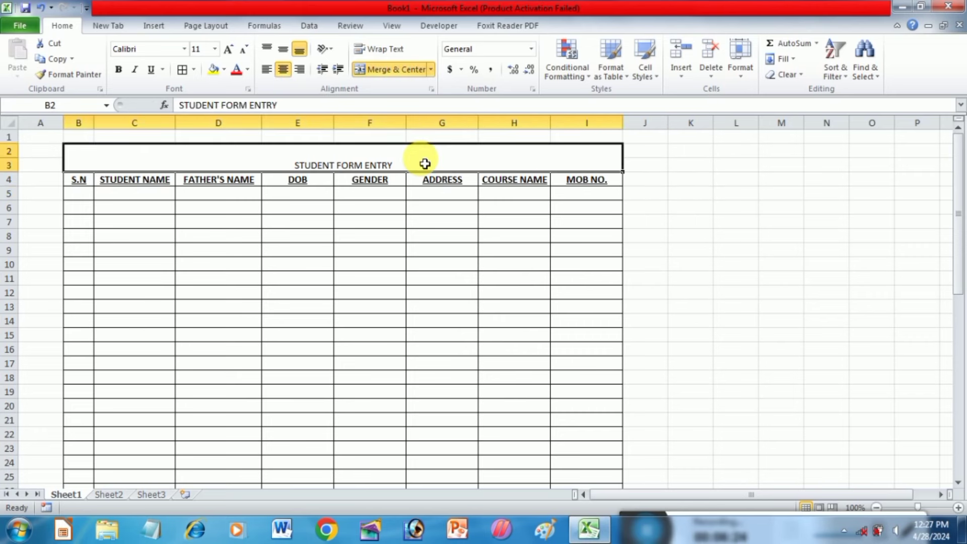
left_click(283, 51)
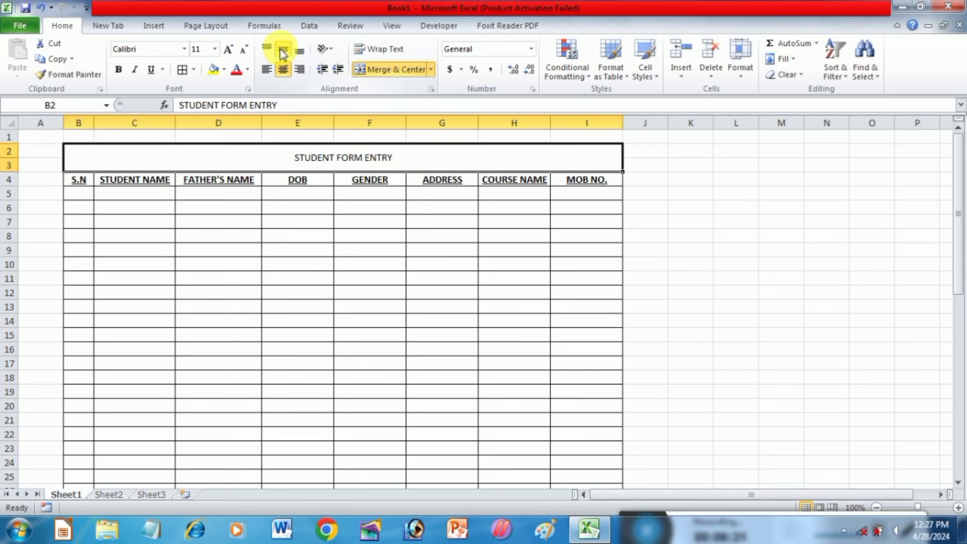
left_click(228, 50)
left_click(229, 49)
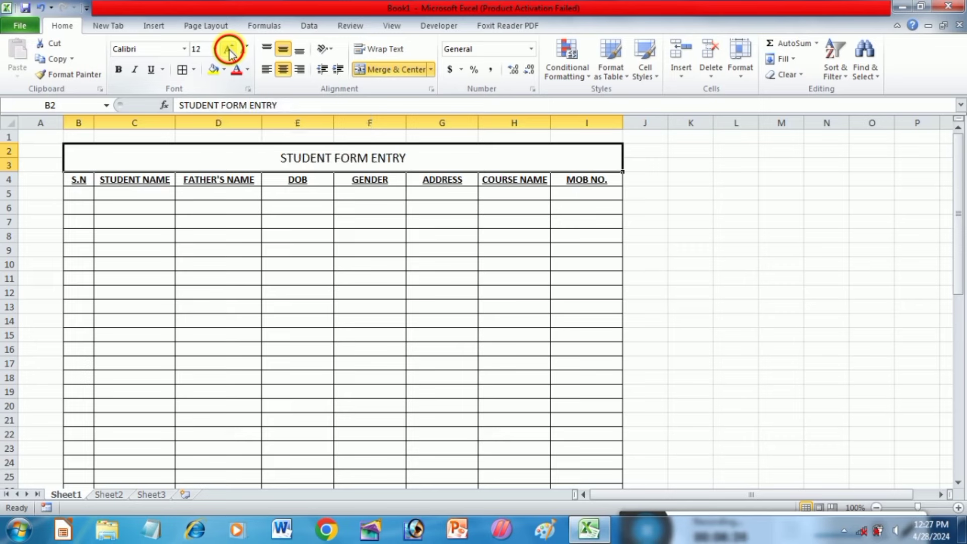
left_click(229, 50)
left_click(229, 50)
left_click(229, 50)
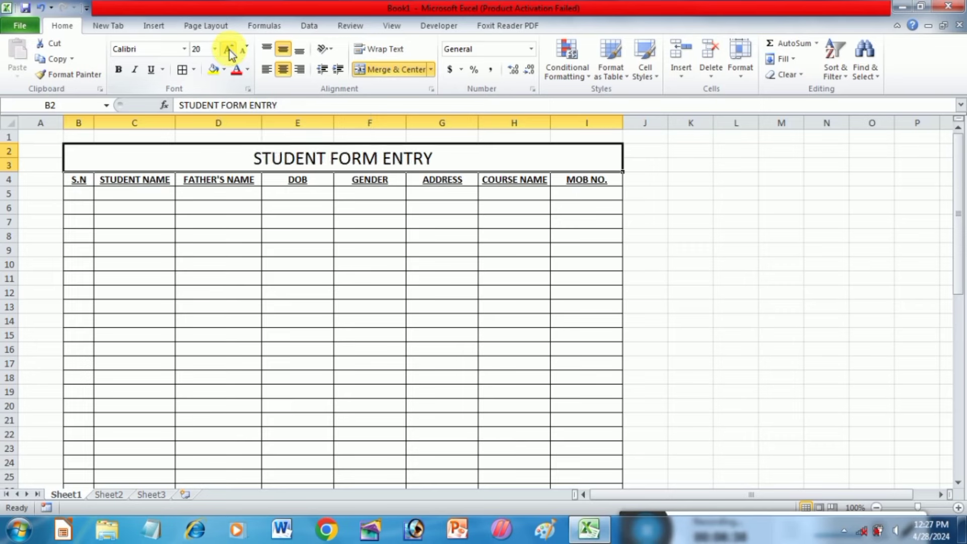
left_click(118, 70)
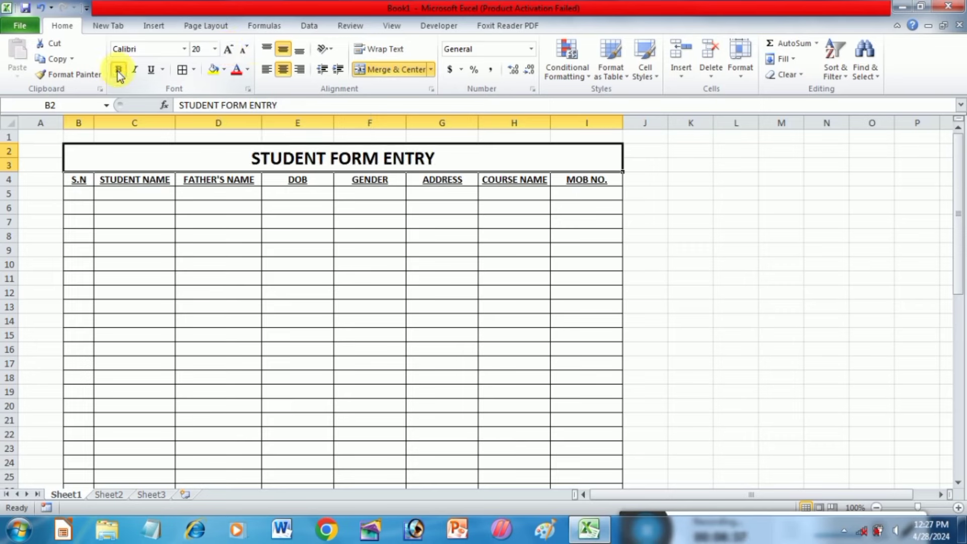
left_click(151, 70)
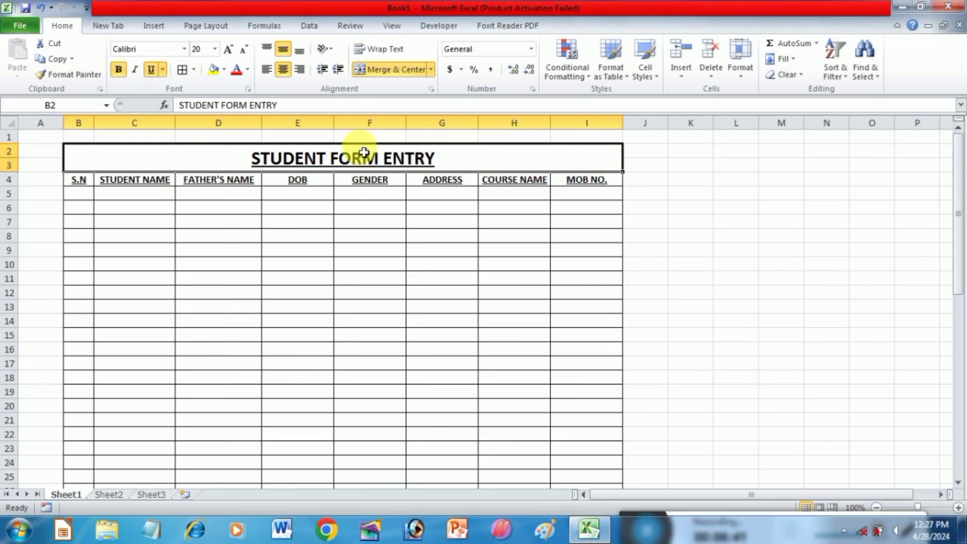
Step: Give the title a dark blue fill with white text, then select header row B4:I4
left_click(224, 70)
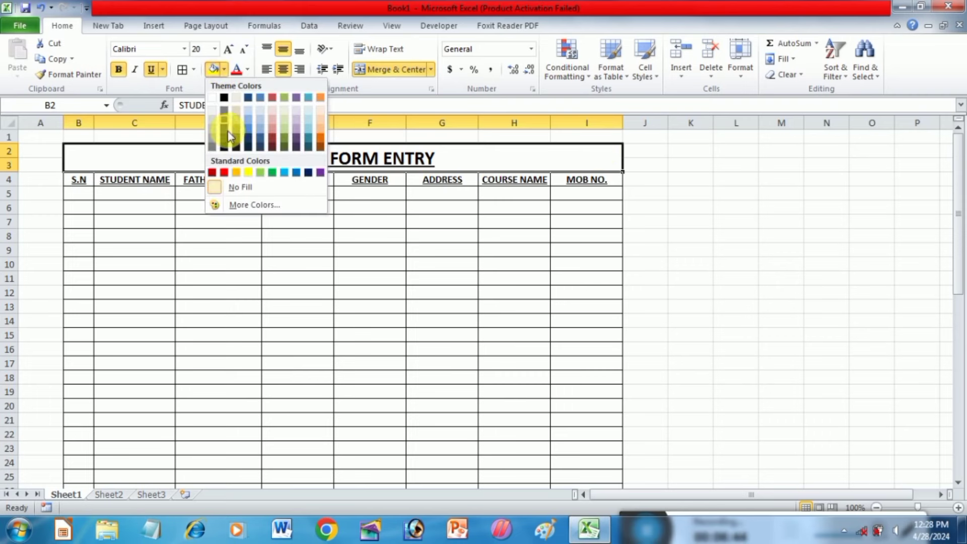
left_click(308, 173)
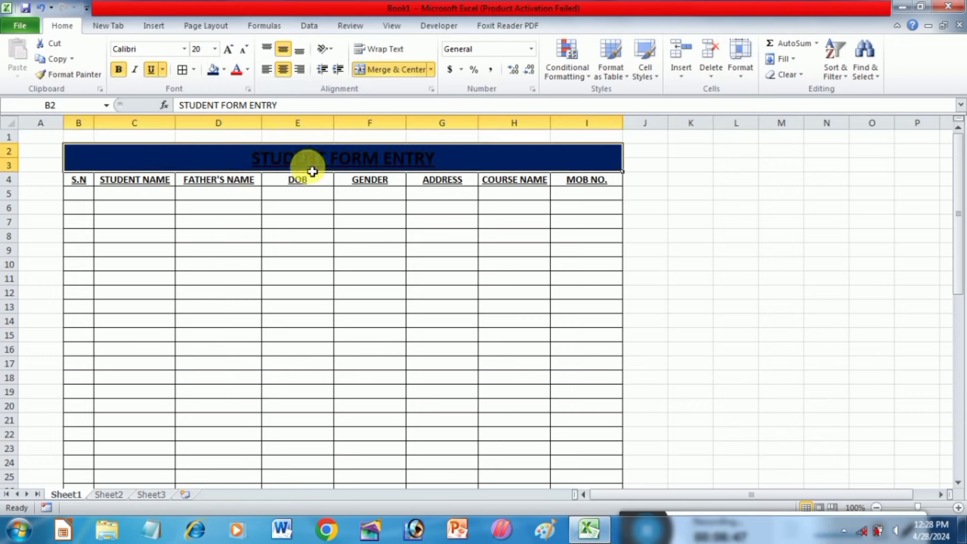
left_click(248, 70)
left_click(238, 117)
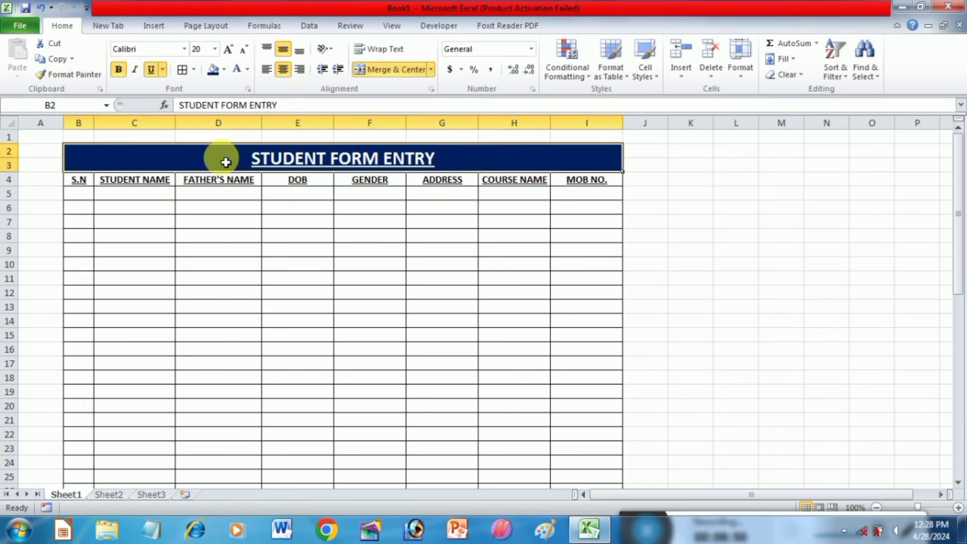
left_click(80, 186)
left_click_drag(79, 187, 584, 183)
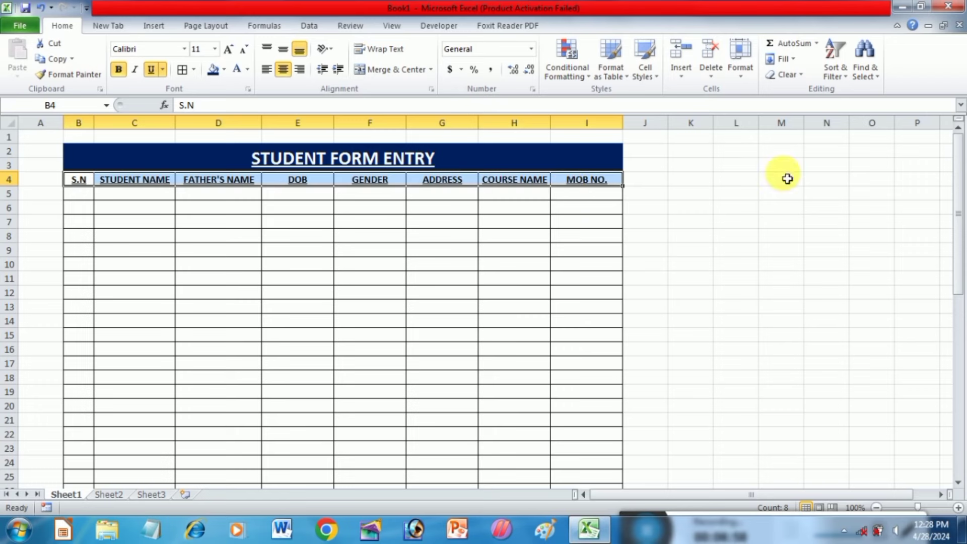
Step: Give header row B4:I4 an olive fill with yellow text, then move to cell B5
left_click(224, 70)
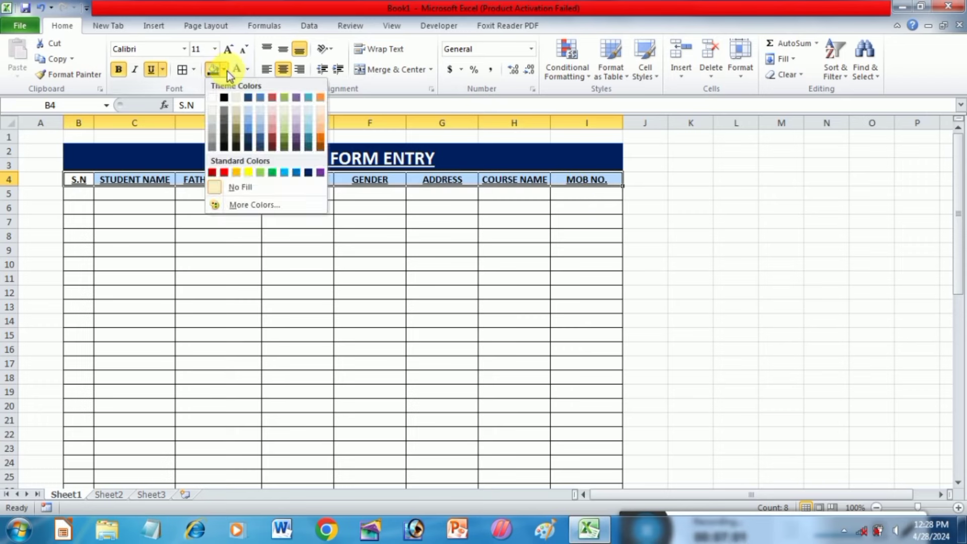
left_click(236, 141)
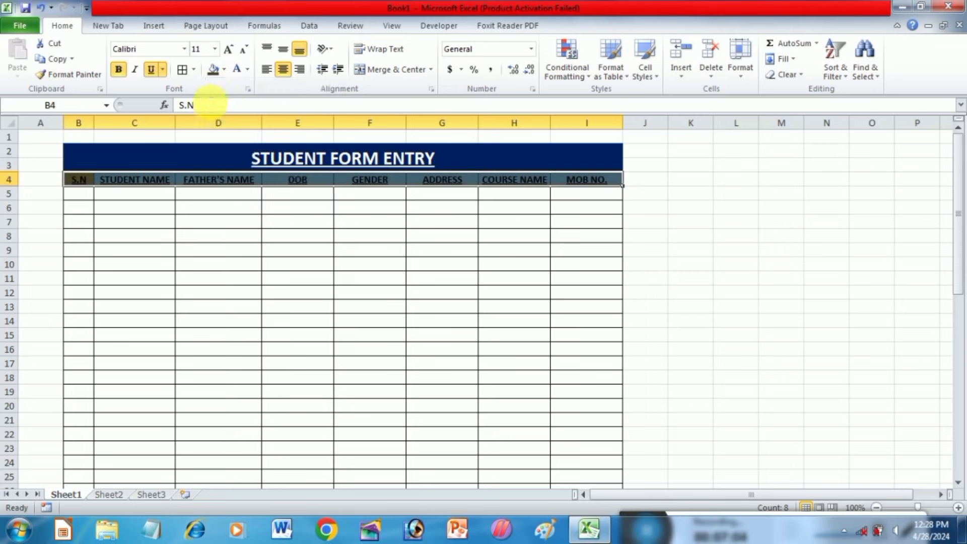
left_click(249, 71)
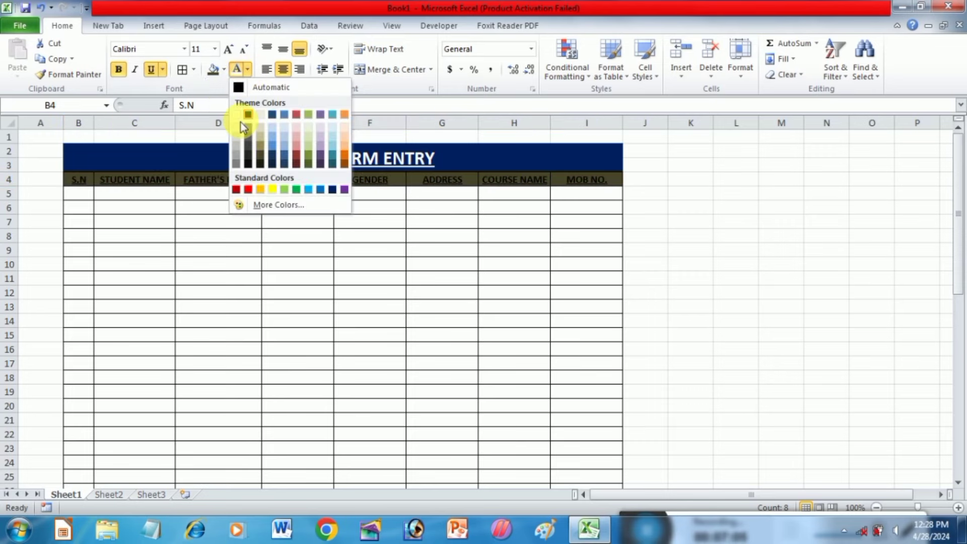
left_click(271, 191)
left_click(101, 197)
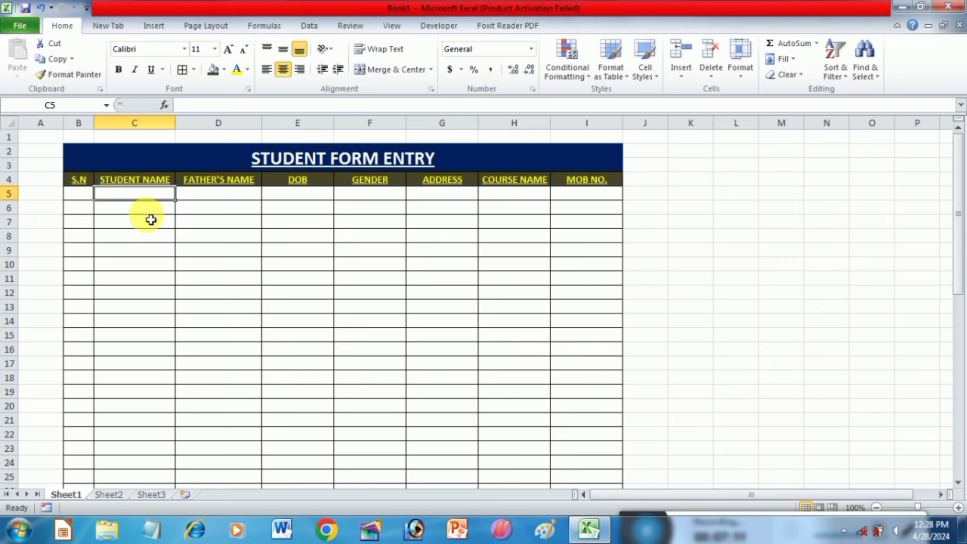
key("Left")
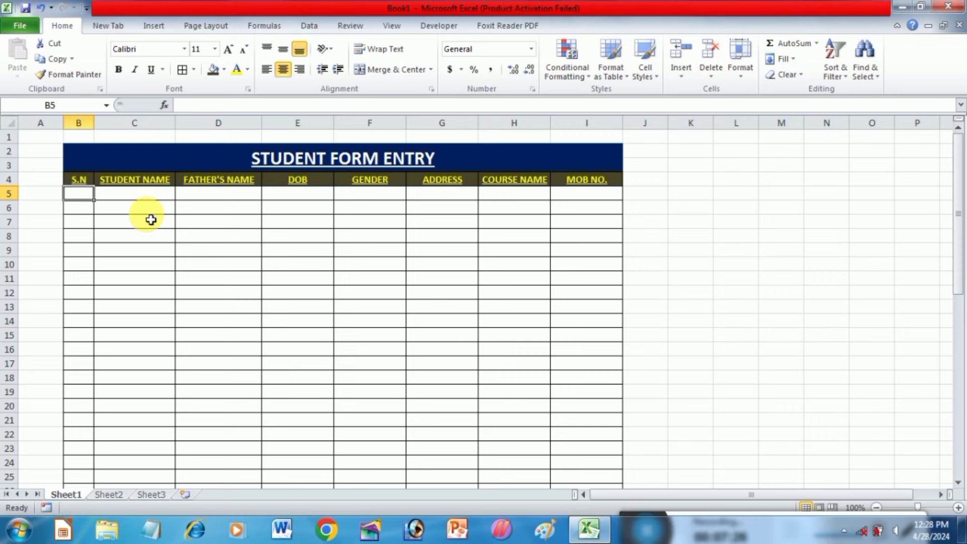
Step: Type 1 and 2 in B5:B6 and drag them down to number S.N through 49
type("1")
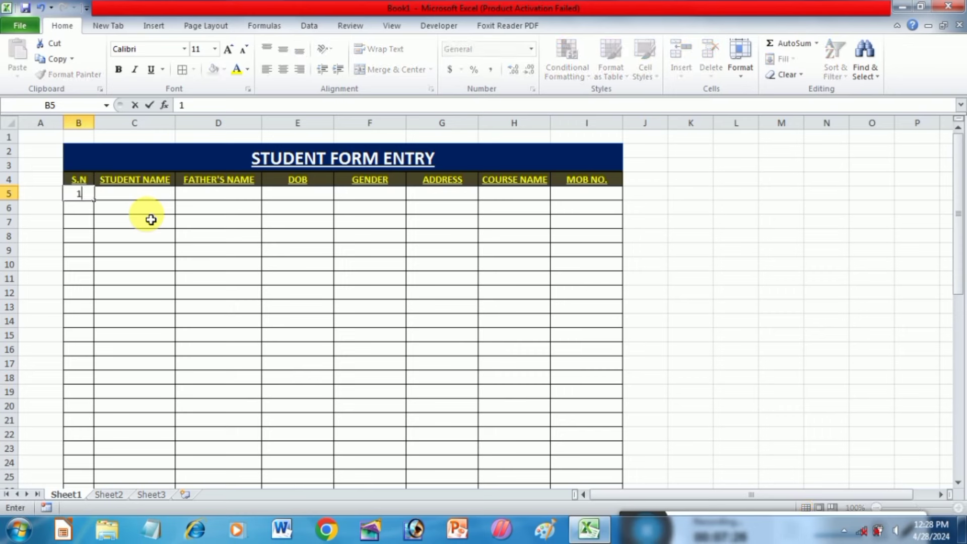
key("Return")
type("2")
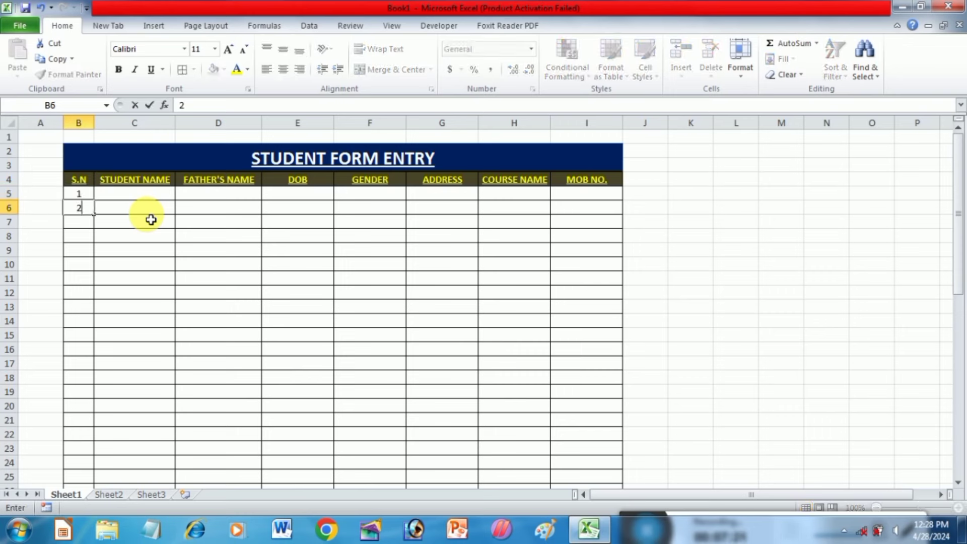
key("Return")
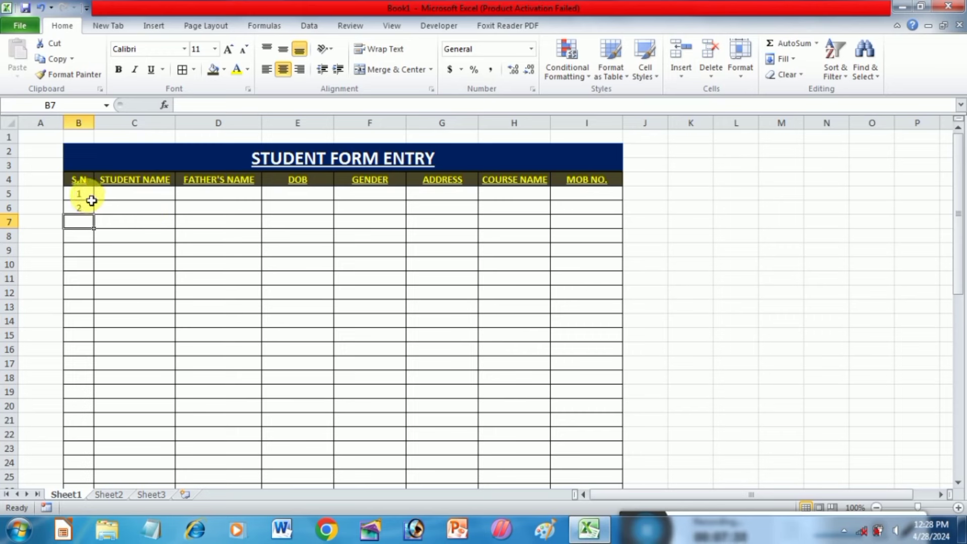
left_click_drag(86, 195, 92, 211)
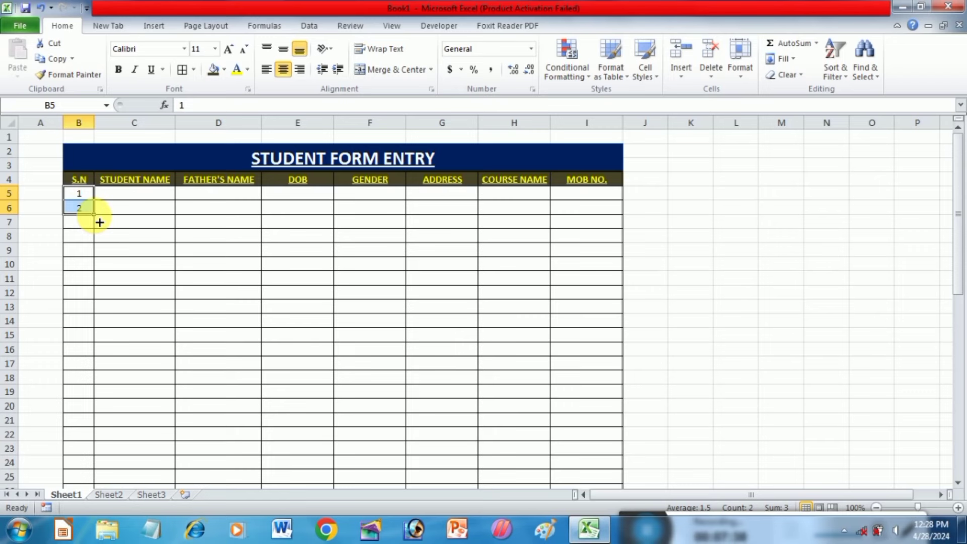
left_click_drag(99, 223, 116, 515)
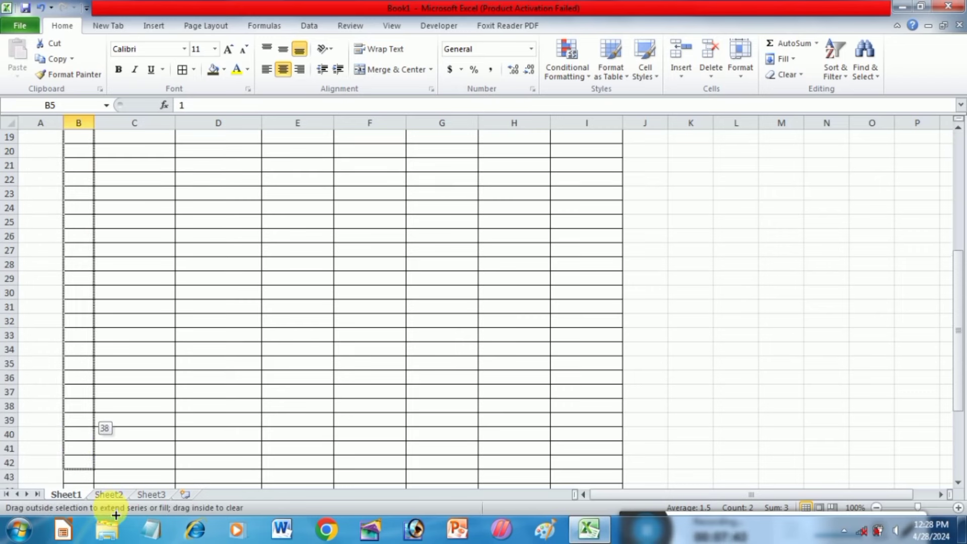
left_click_drag(116, 515, 112, 459)
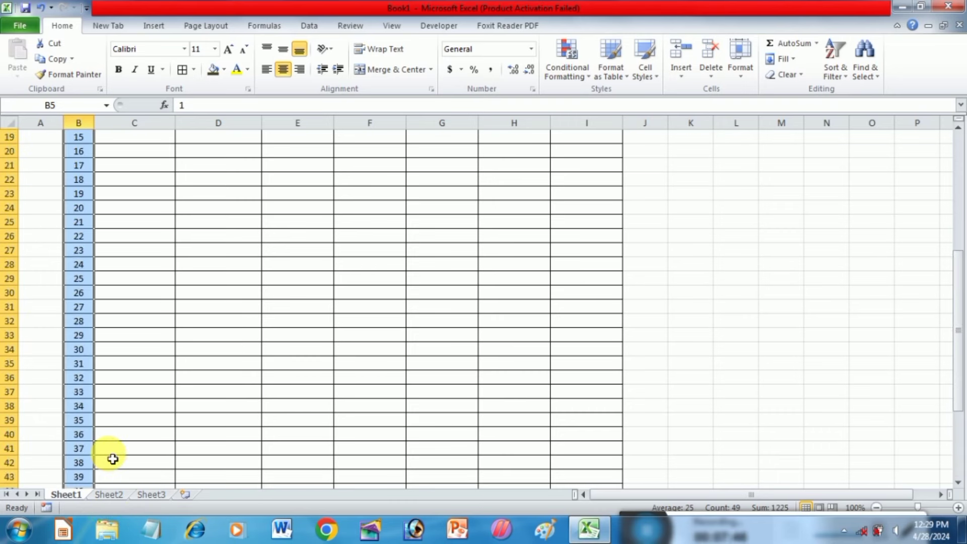
scroll(112, 459, "up", 6)
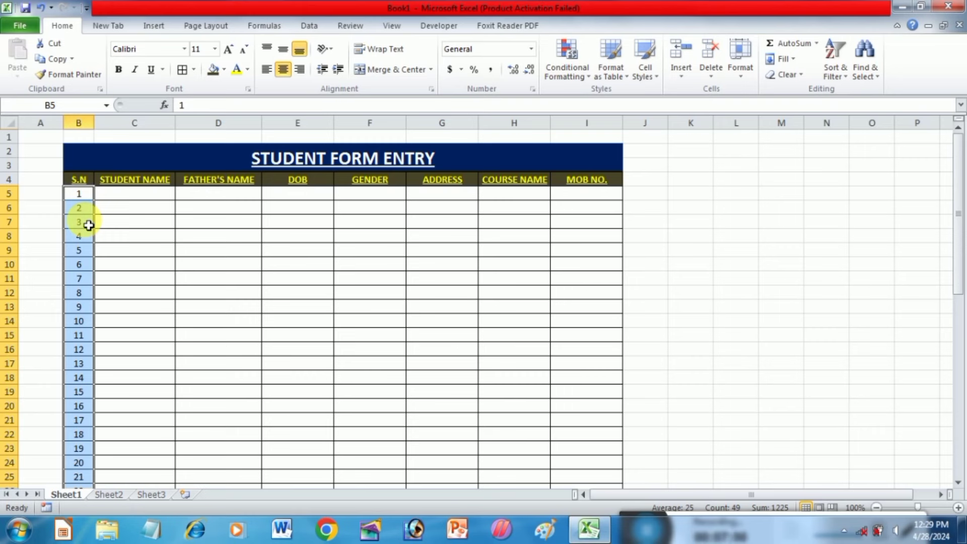
Step: Clear B5:B53, fill 1 down to B53, and switch Auto Fill to Fill Series for 1–49
key("Delete")
left_click(84, 202)
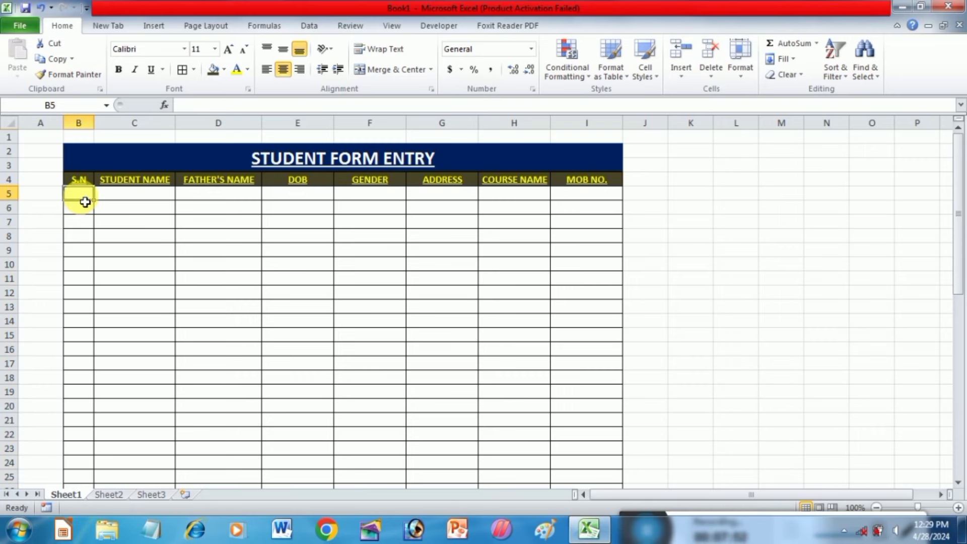
type("1")
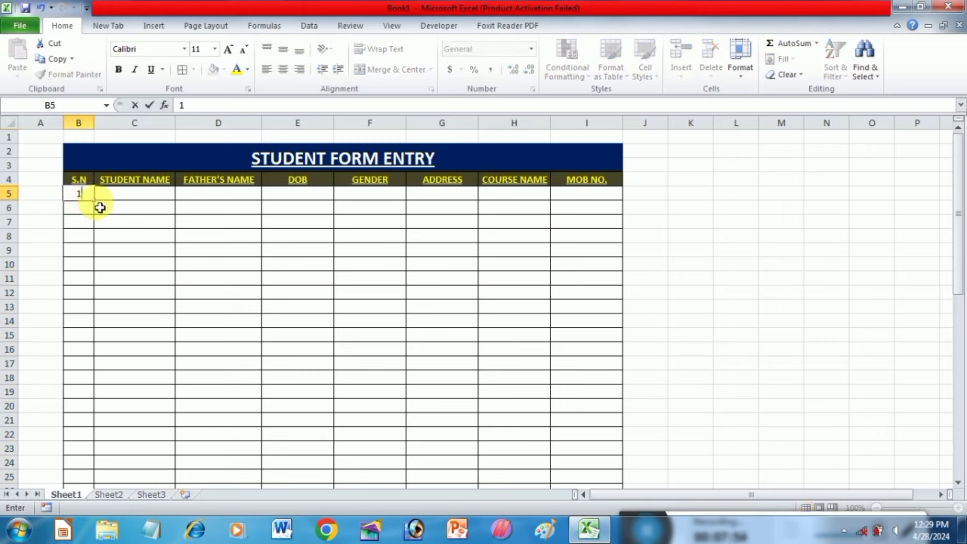
mouse_move(99, 207)
left_mouse_down()
mouse_move(148, 511)
mouse_move(164, 479)
left_mouse_up()
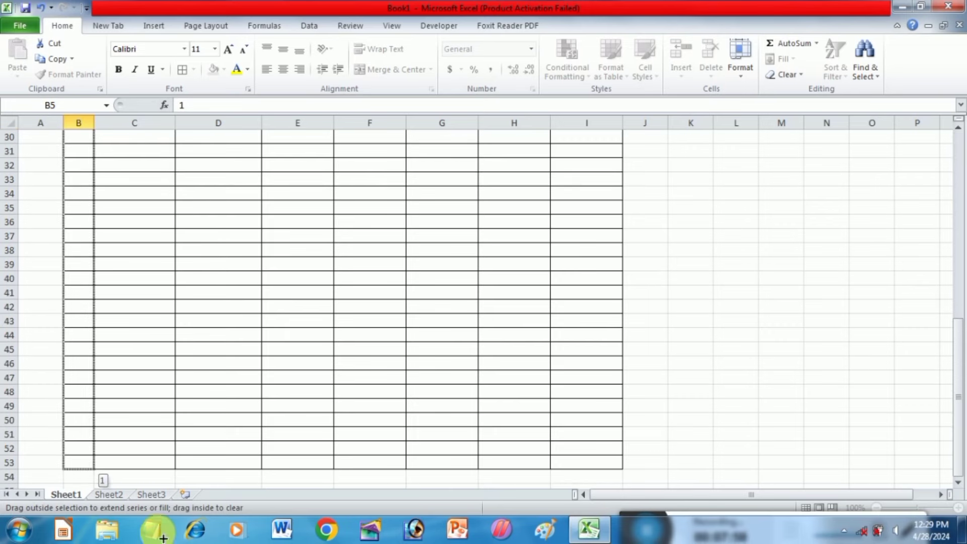
left_click_drag(164, 480, 161, 468)
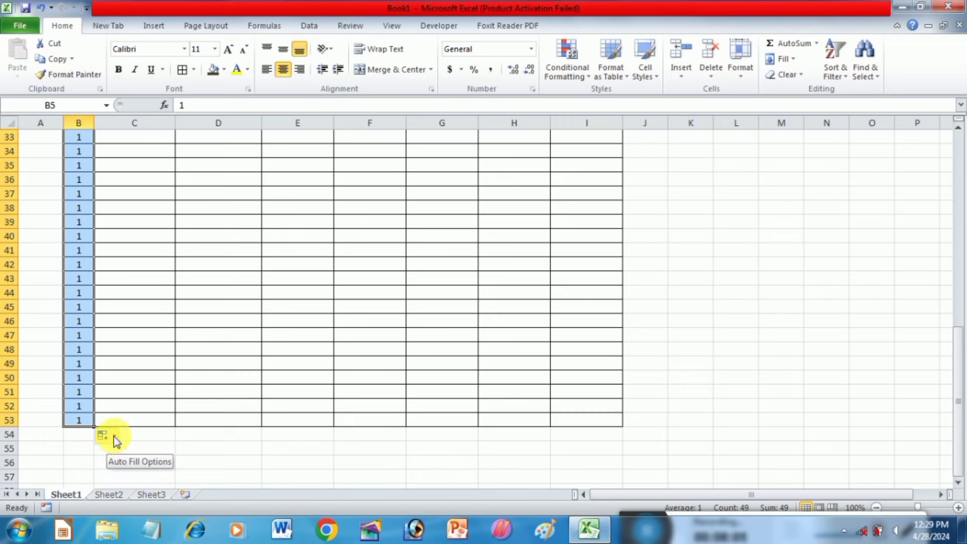
left_click(114, 437)
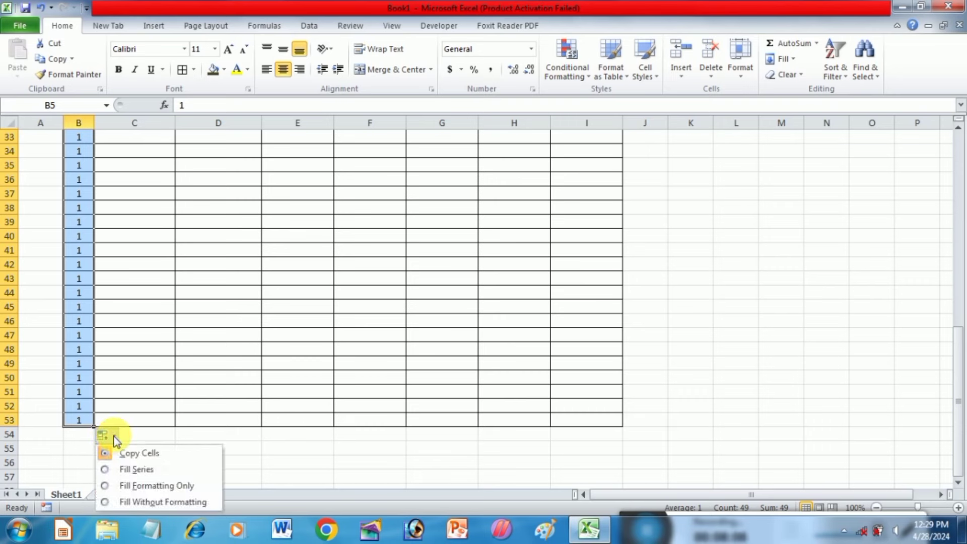
left_click(137, 470)
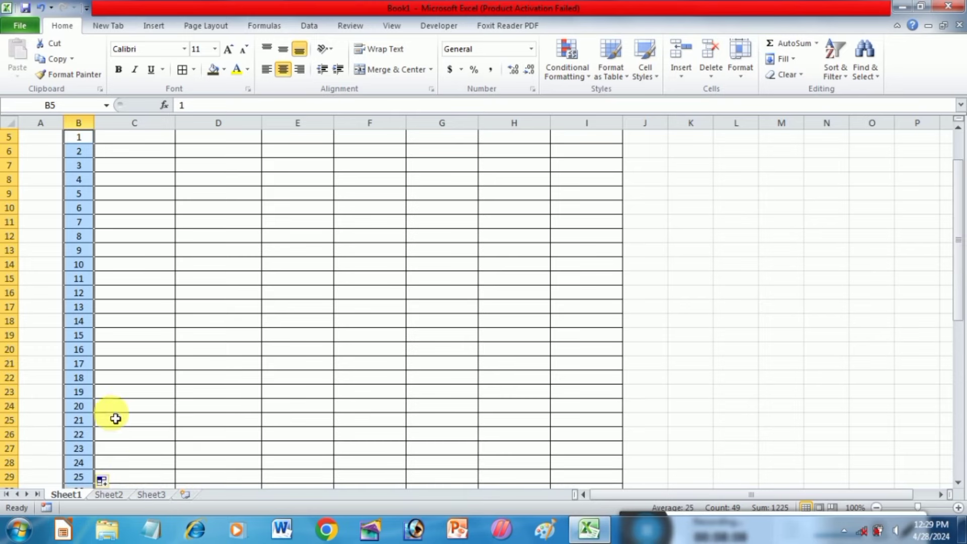
scroll(101, 373, "down", 7)
scroll(91, 403, "down", 5)
scroll(82, 430, "up", 5)
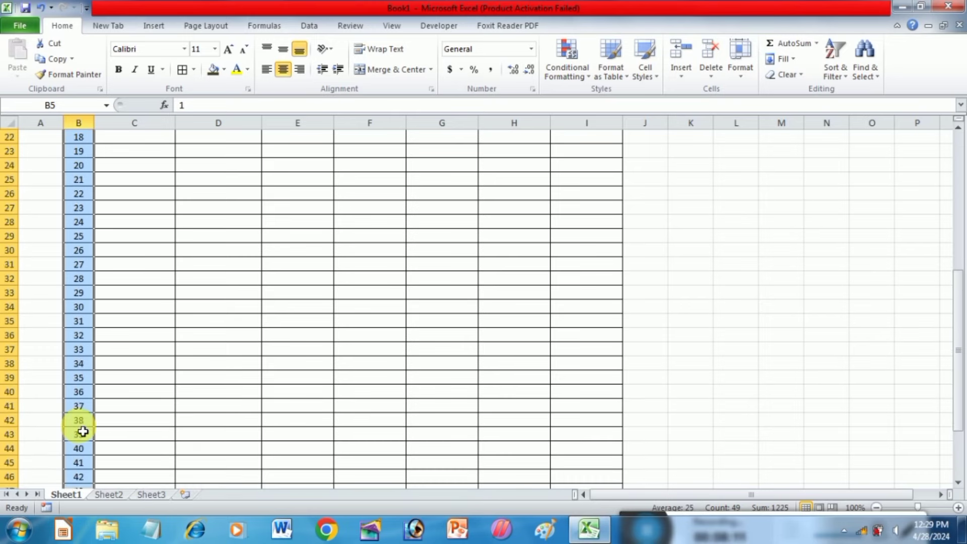
scroll(84, 426, "up", 7)
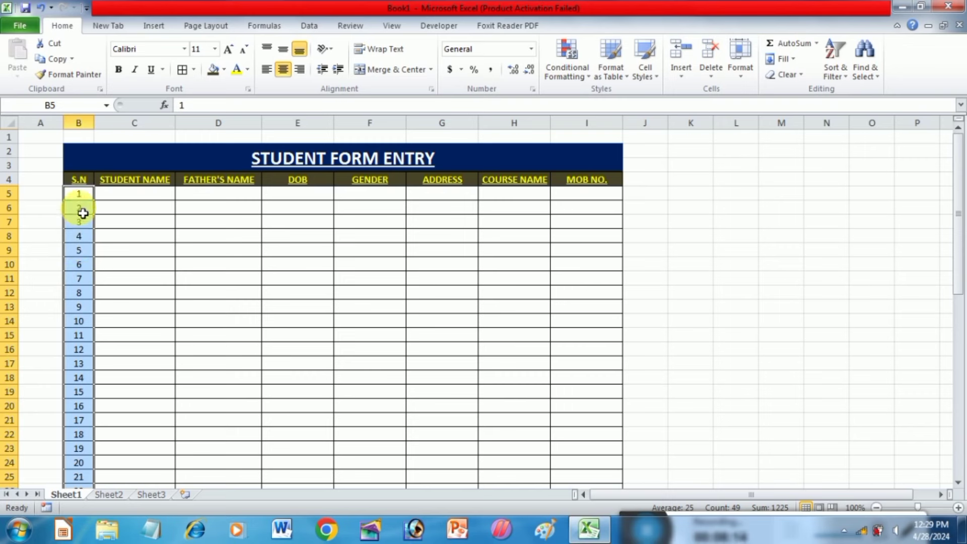
Step: Clear the S.N column, enter 1 in B5, and select B5:B53
key("Delete")
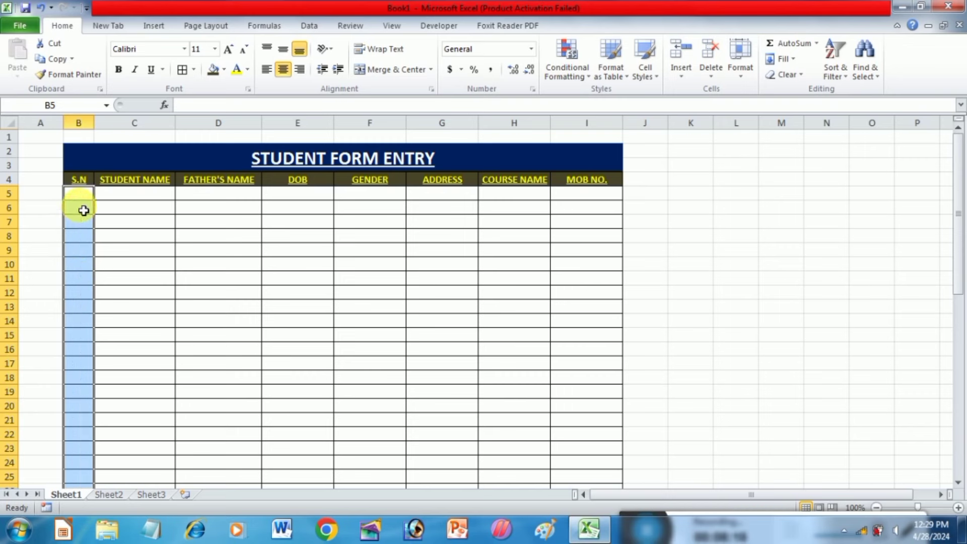
type("1")
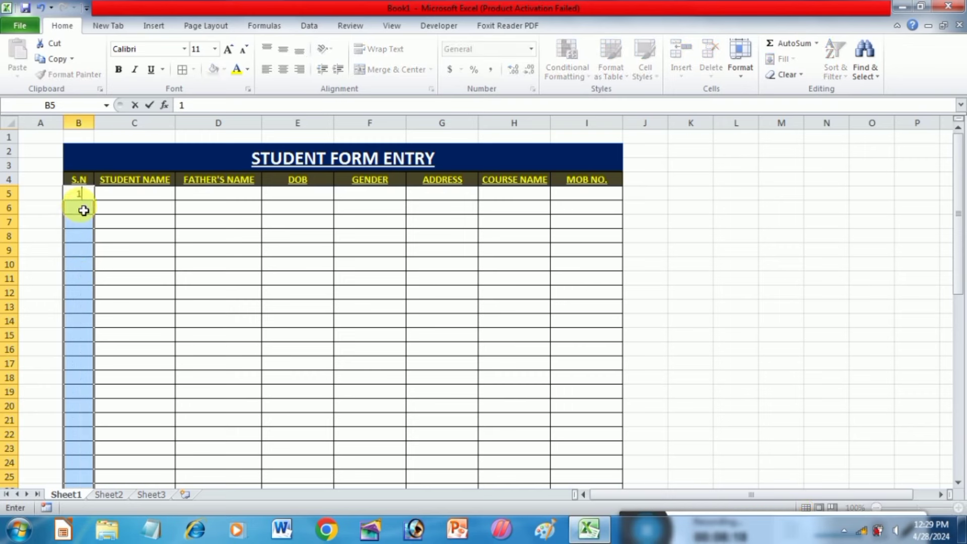
left_click(105, 220)
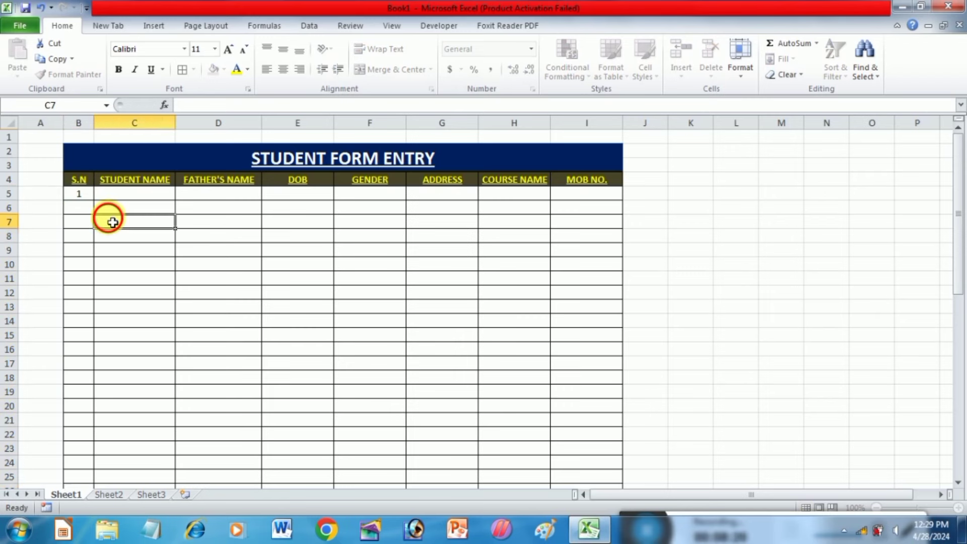
mouse_move(80, 194)
left_mouse_down()
mouse_move(91, 247)
mouse_move(91, 487)
left_mouse_up()
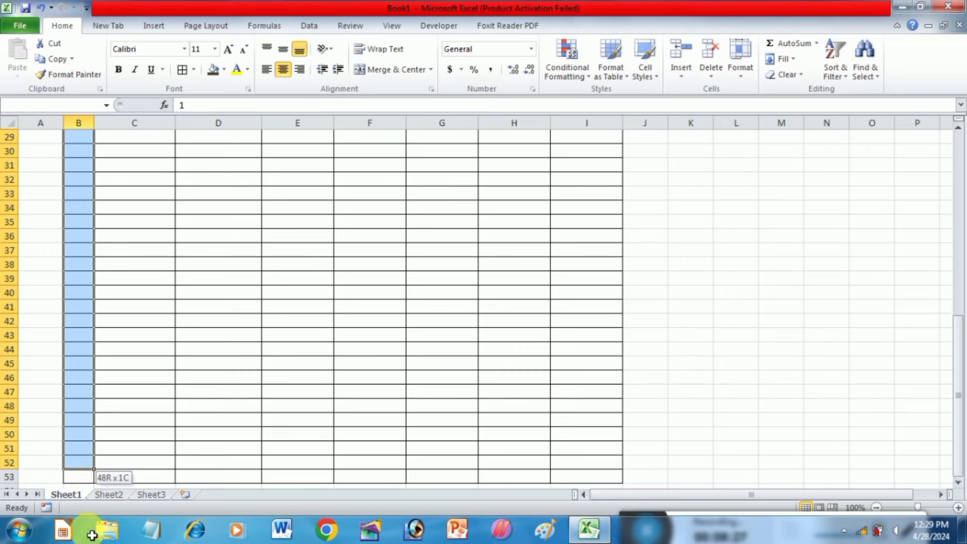
mouse_move(91, 487)
left_mouse_down()
mouse_move(93, 509)
mouse_move(91, 451)
left_mouse_up()
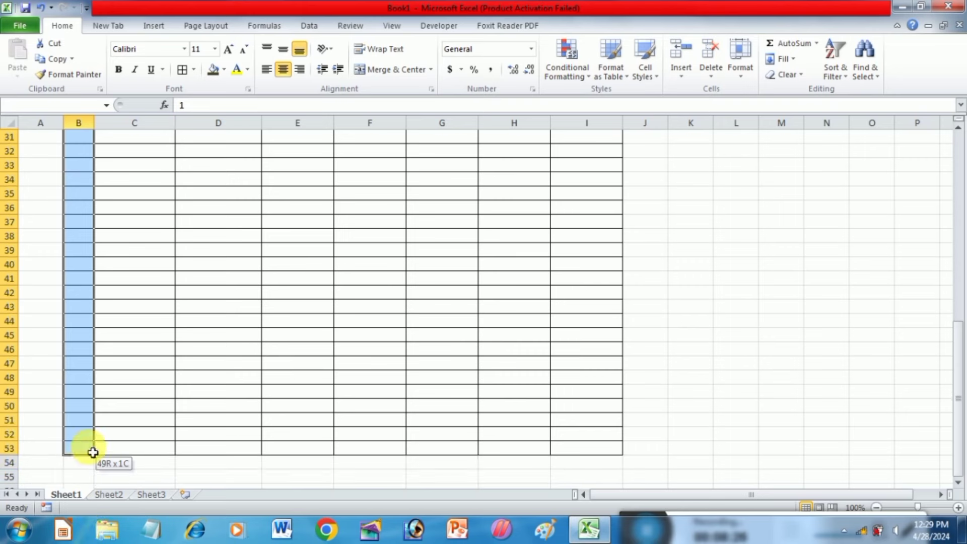
scroll(93, 452, "up", 10)
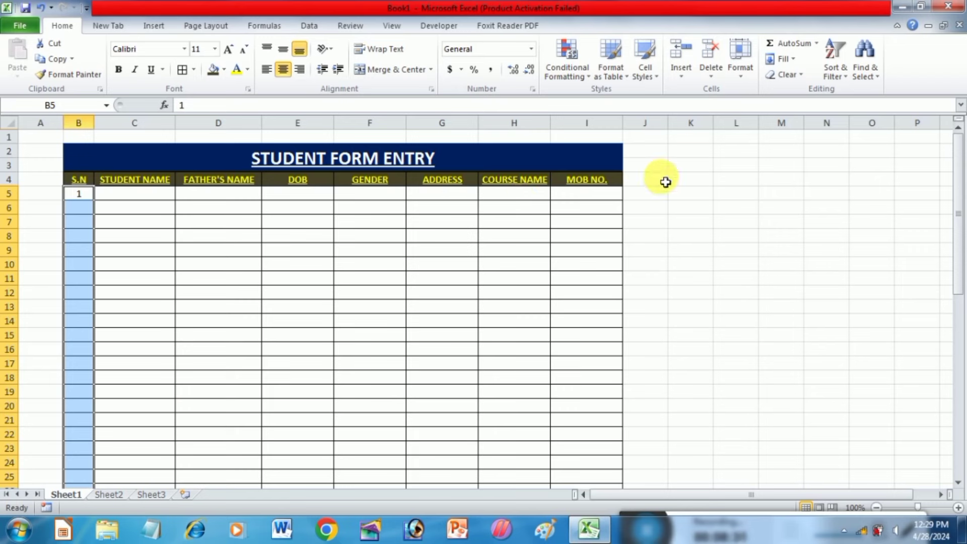
Step: Fill B5:B53 as a linear series with step 1, numbering 1 to 49
left_click(798, 59)
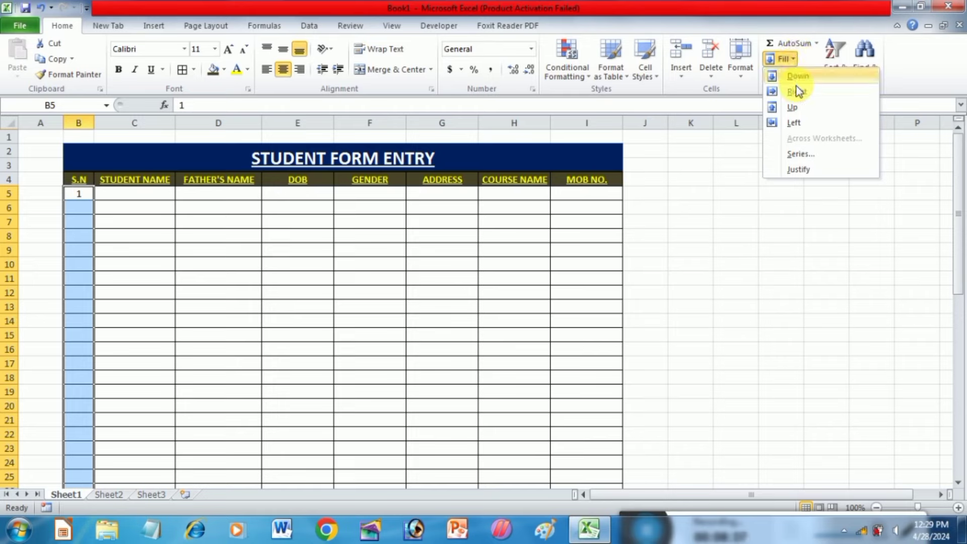
left_click(804, 153)
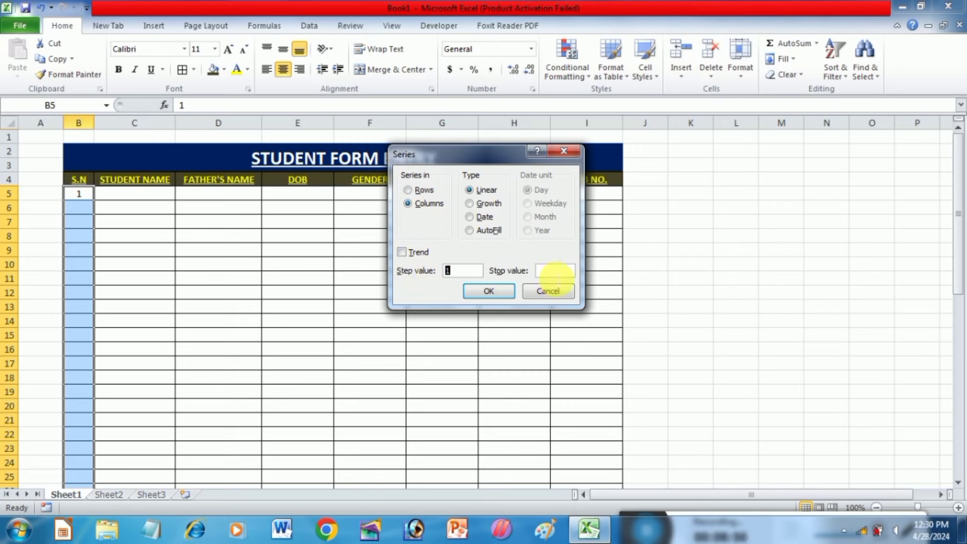
left_click(554, 272)
left_click(494, 292)
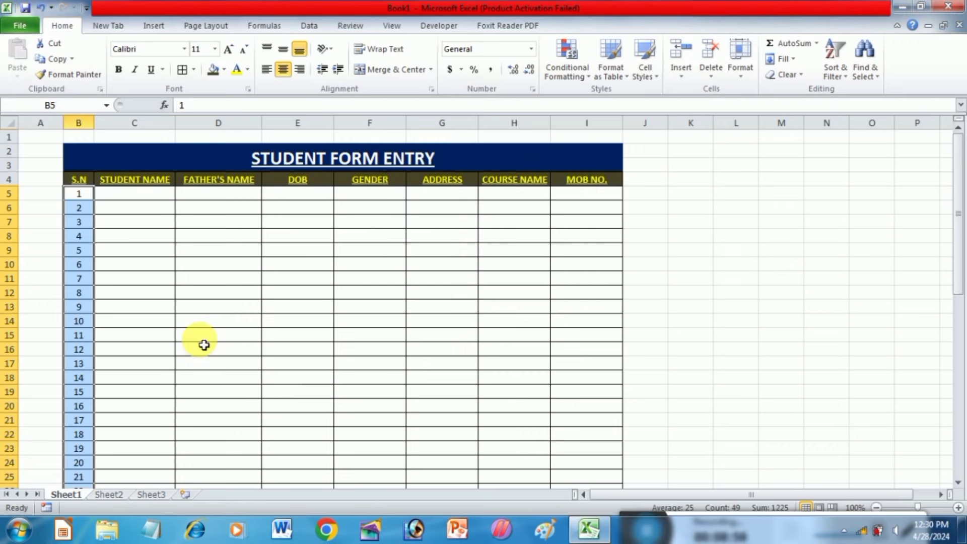
scroll(112, 373, "down", 7)
scroll(106, 388, "down", 5)
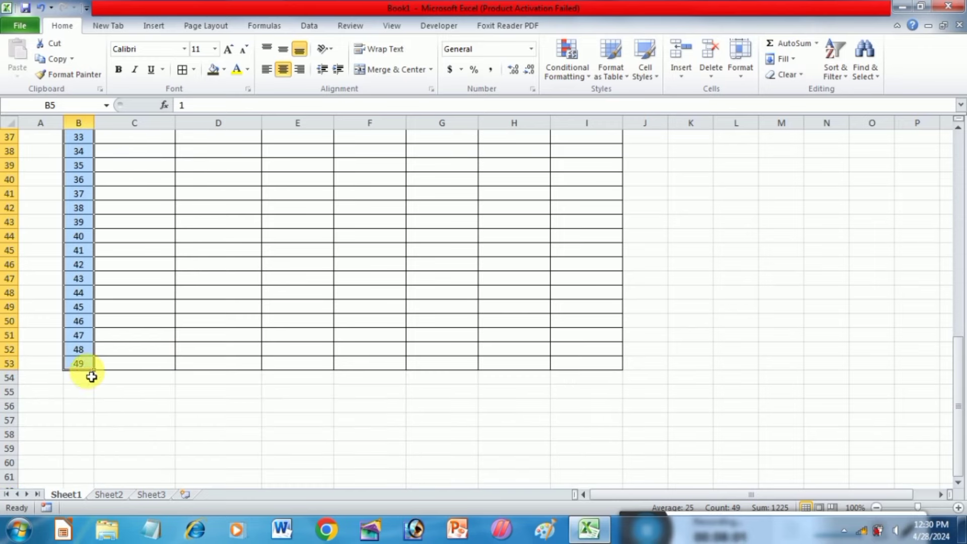
scroll(108, 338, "up", 4)
scroll(108, 338, "up", 5)
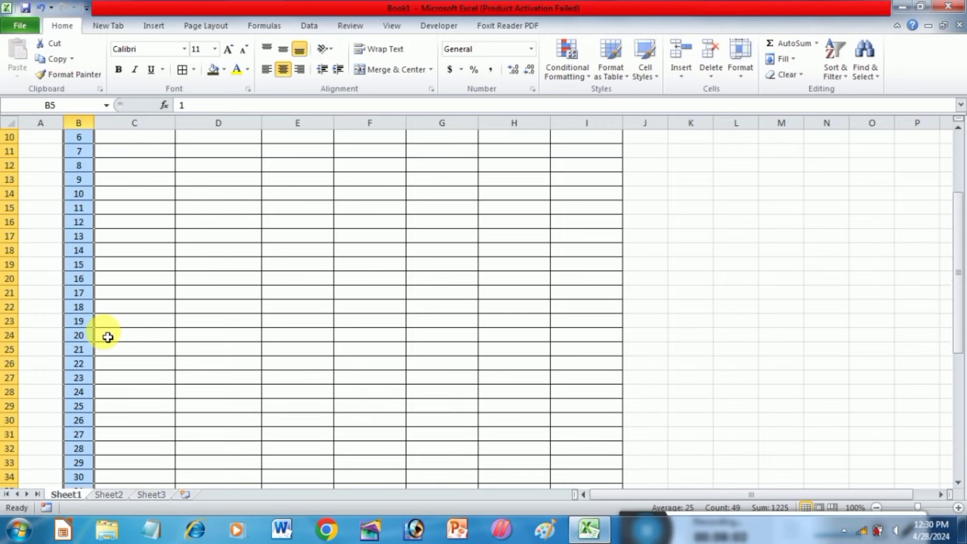
scroll(108, 338, "up", 3)
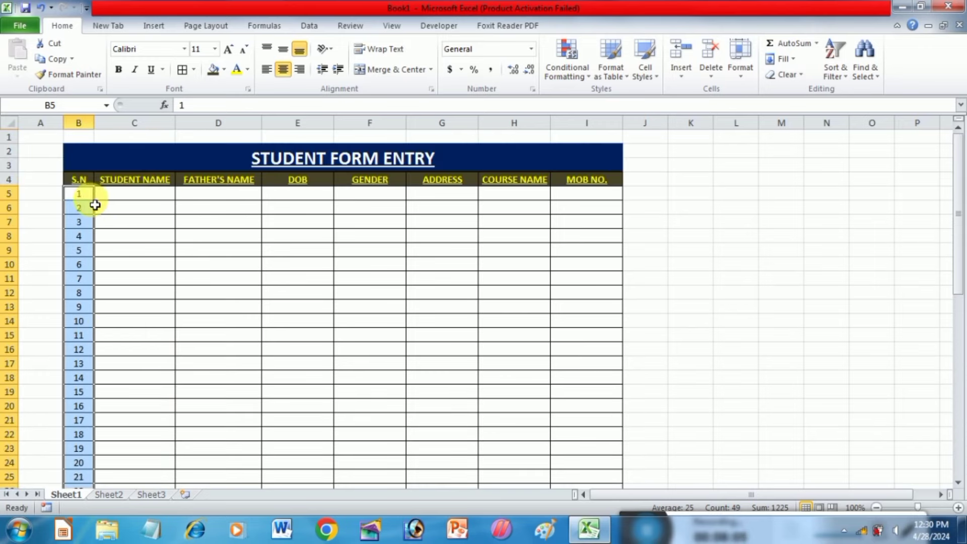
Step: Clear the S.N numbers and re-enter 1 in cell B5
key("Delete")
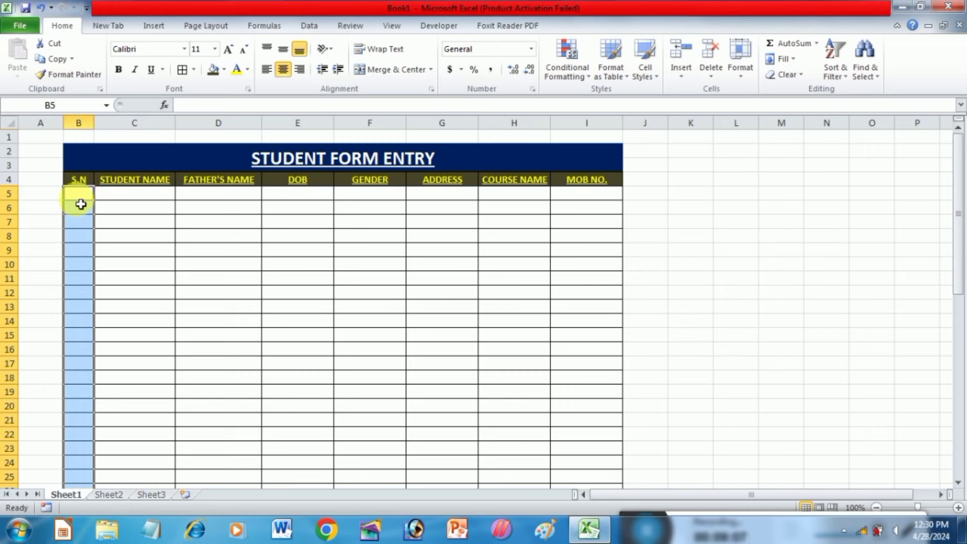
left_click(79, 198)
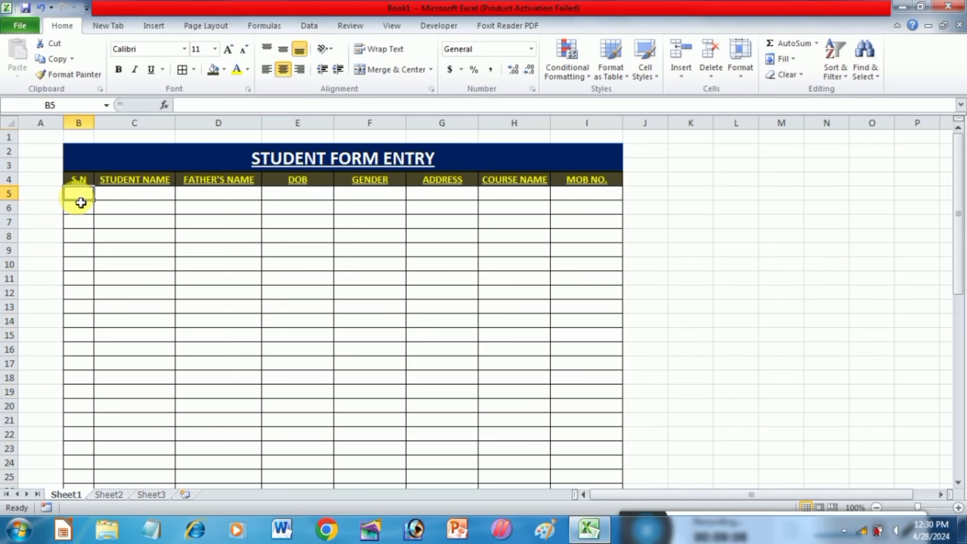
type("1")
key("Return")
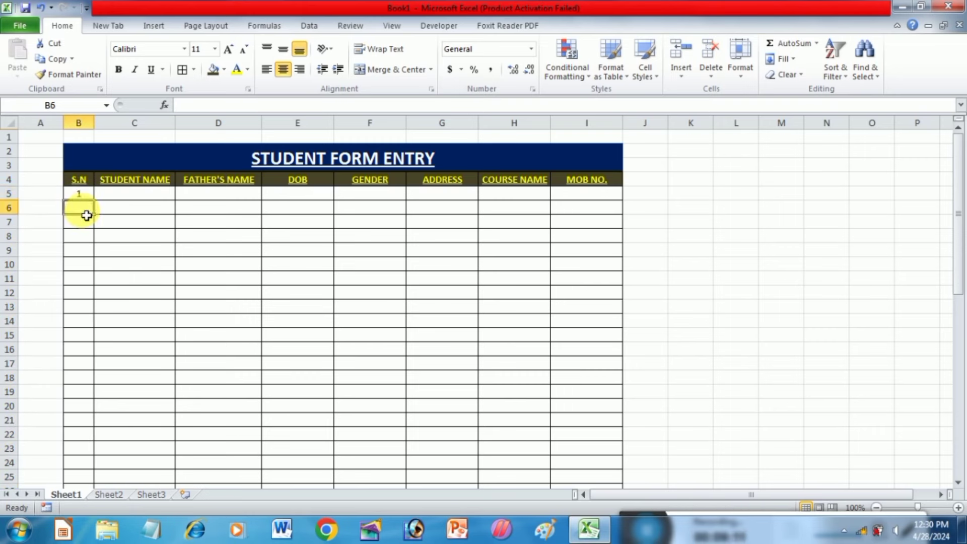
left_click(82, 195)
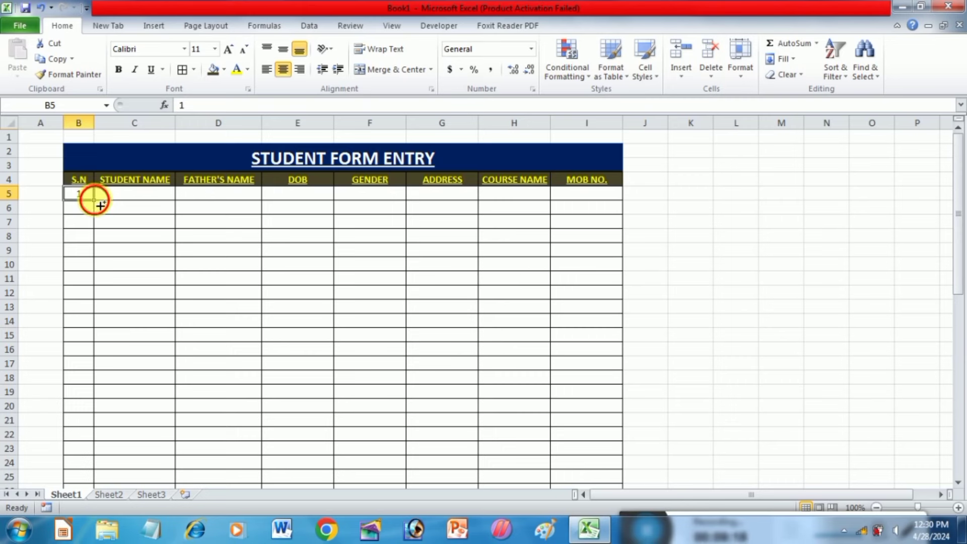
Step: Fill B5 down to B53 as a counting series 1 to 49, then move to C5
mouse_move(94, 200)
left_mouse_down()
mouse_move(139, 514)
mouse_move(135, 470)
left_mouse_up()
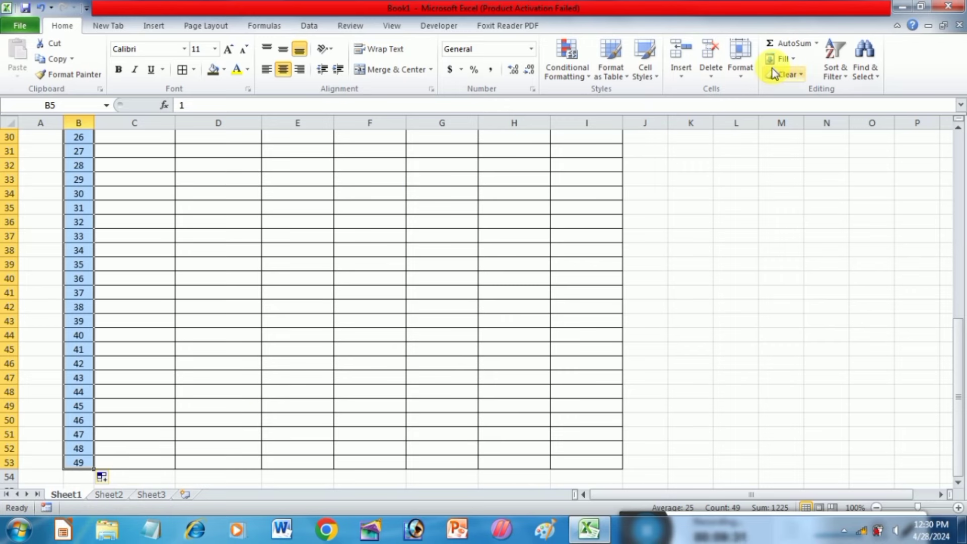
scroll(345, 395, "up", 7)
scroll(140, 303, "up", 3)
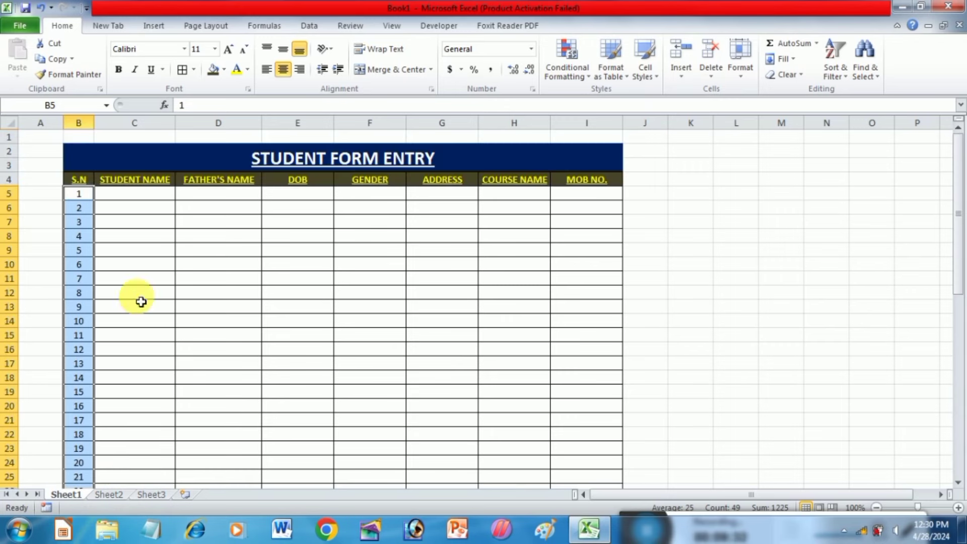
left_click(89, 198)
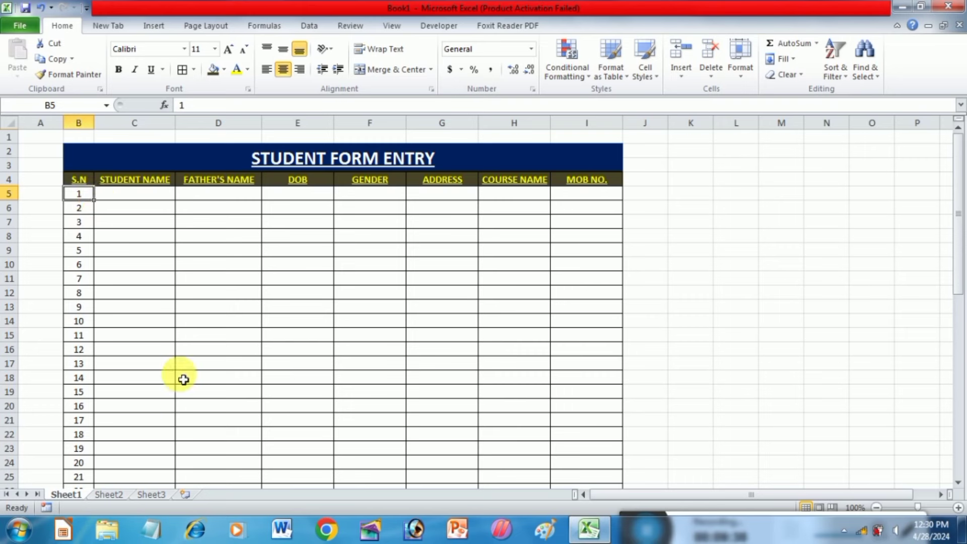
left_click(86, 208)
left_click(86, 196)
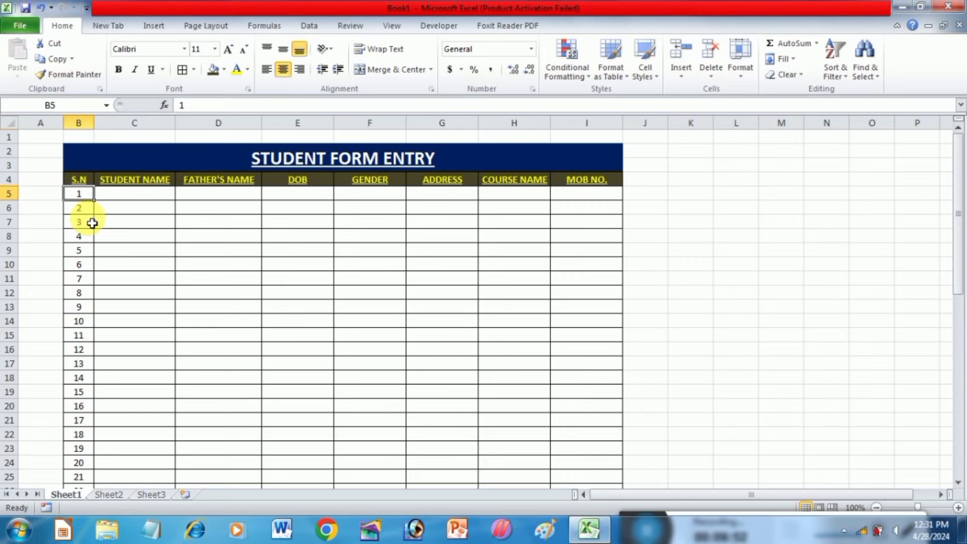
key("Tab")
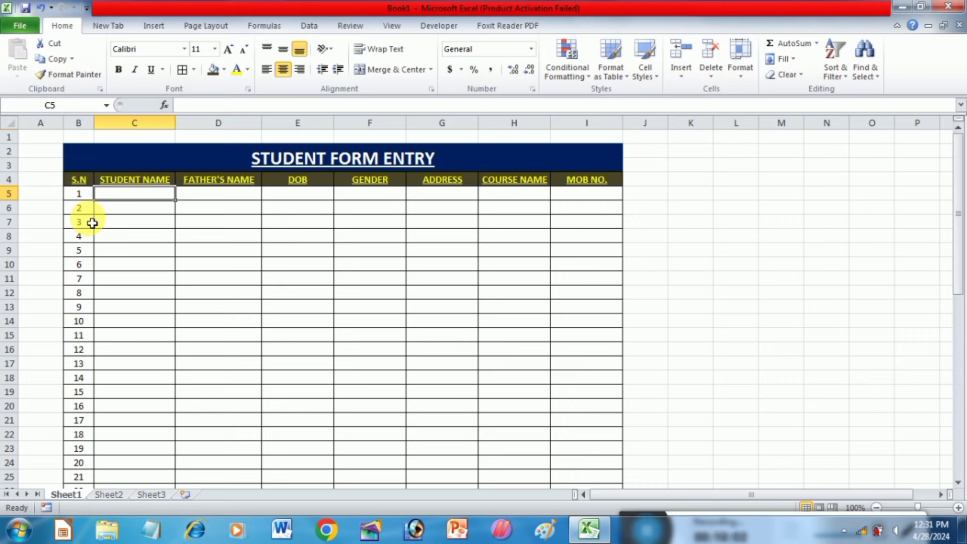
Step: Enter the student's name, father's name, DOB 10-02-2003 and gender Male in row 5
type("Rajan")
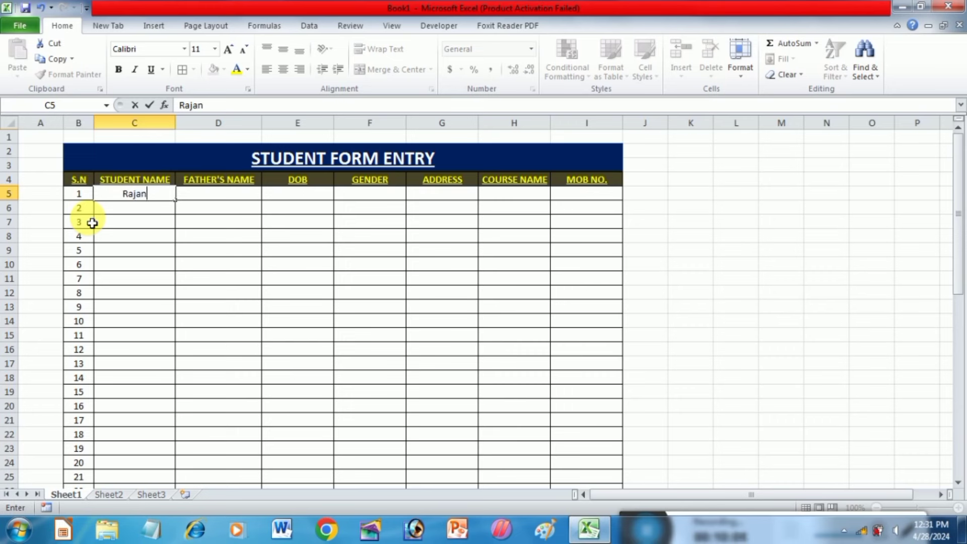
key("Tab")
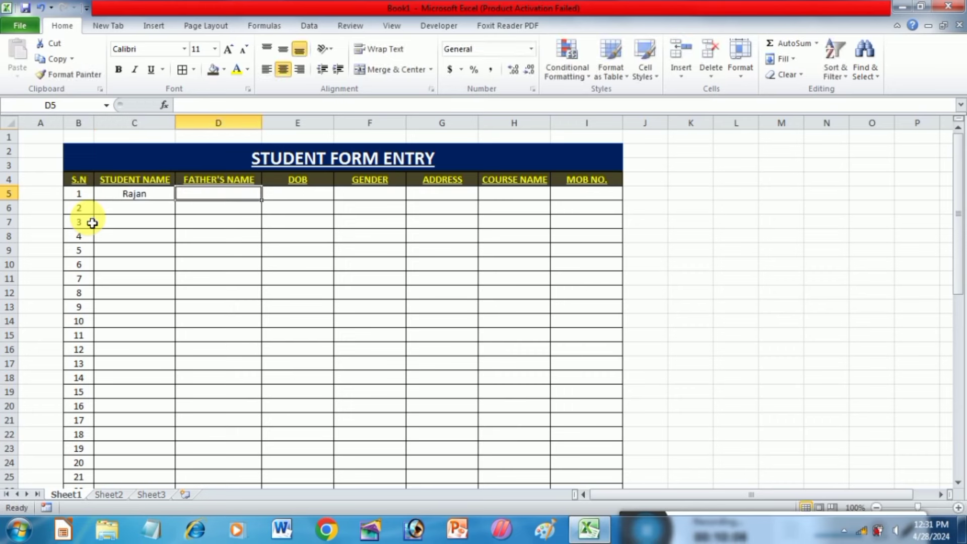
type("Ramesh")
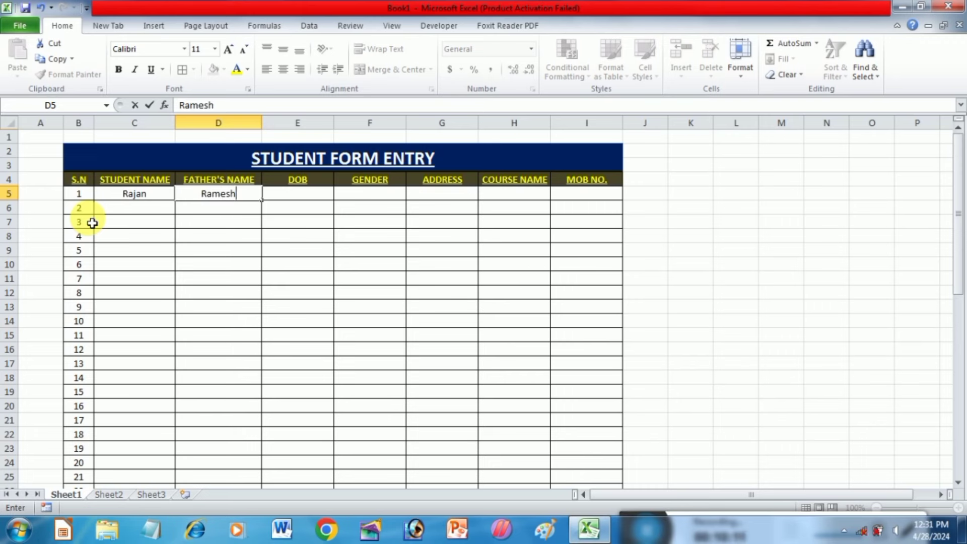
key("Tab")
type("10")
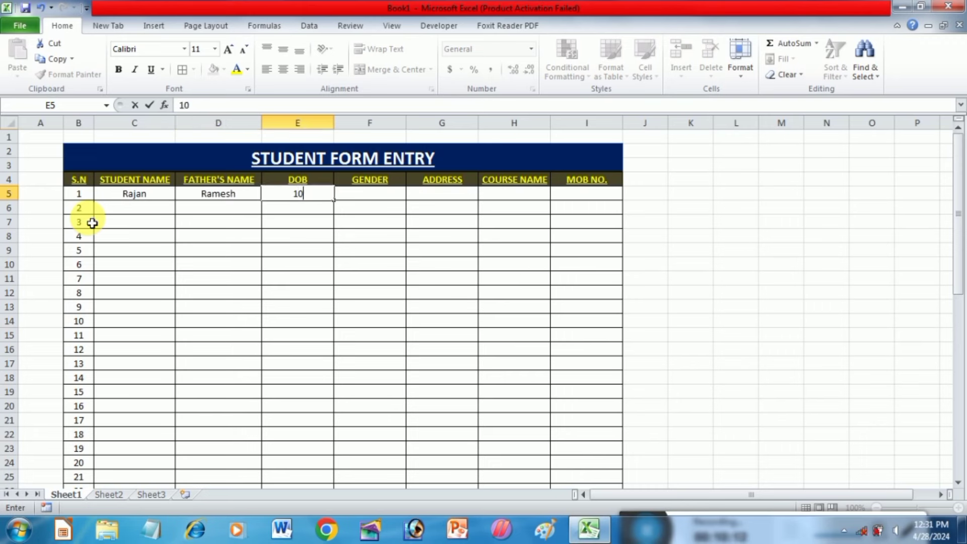
type("-02-")
type("2003")
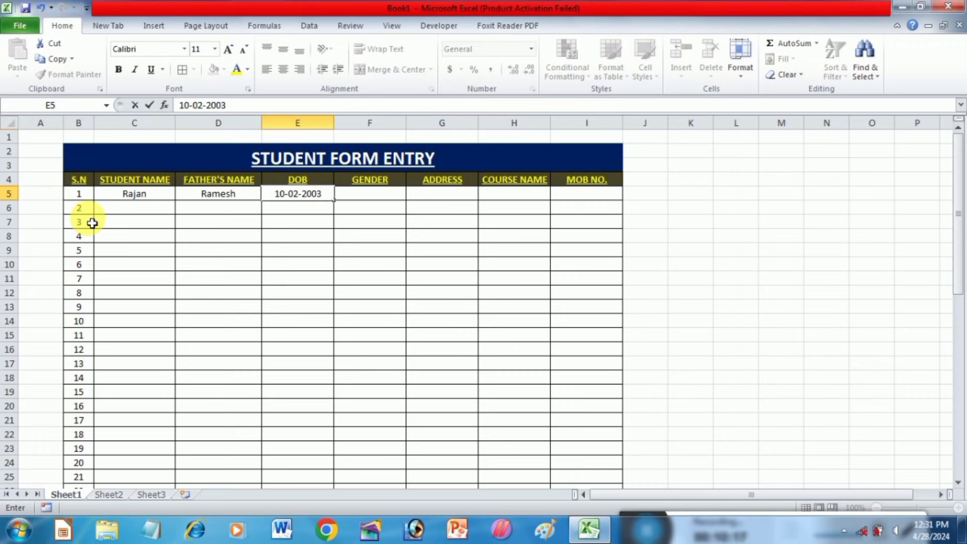
key("Tab")
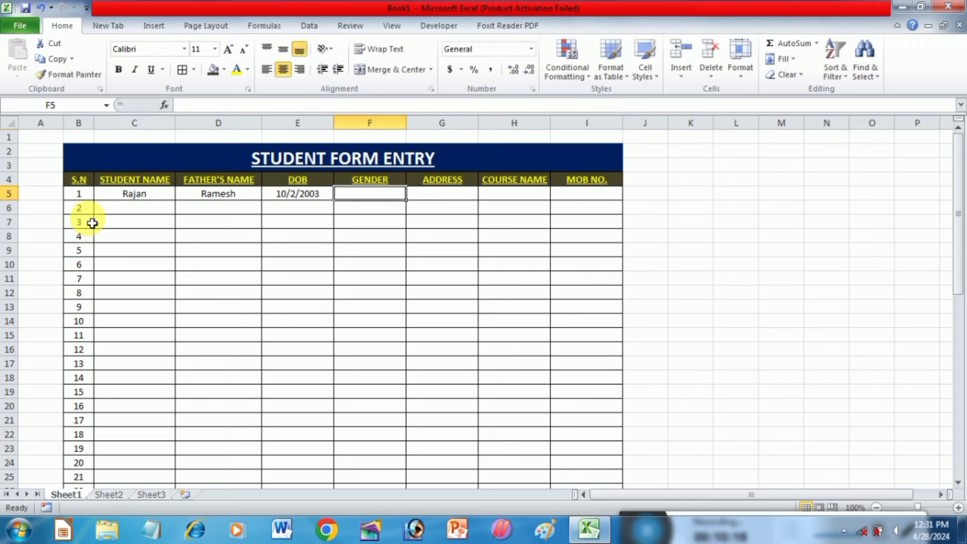
type("Male")
key("Tab")
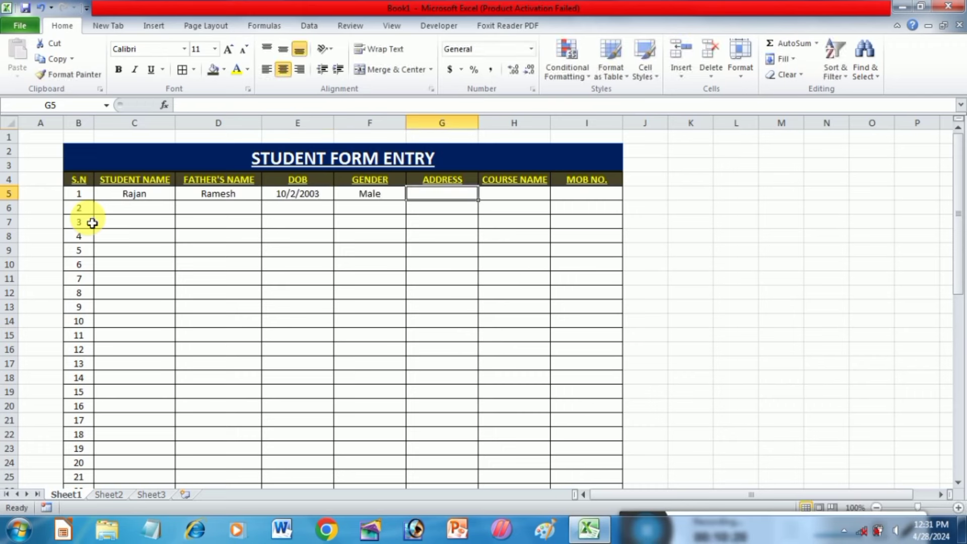
Step: Enter the student's address, course O'Level and mobile number to complete row 5
type("A")
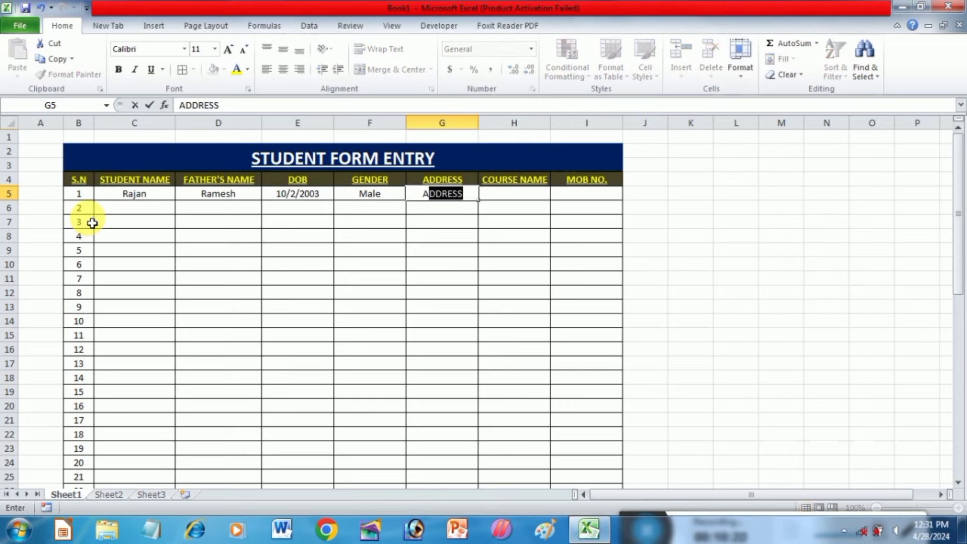
type("zamg")
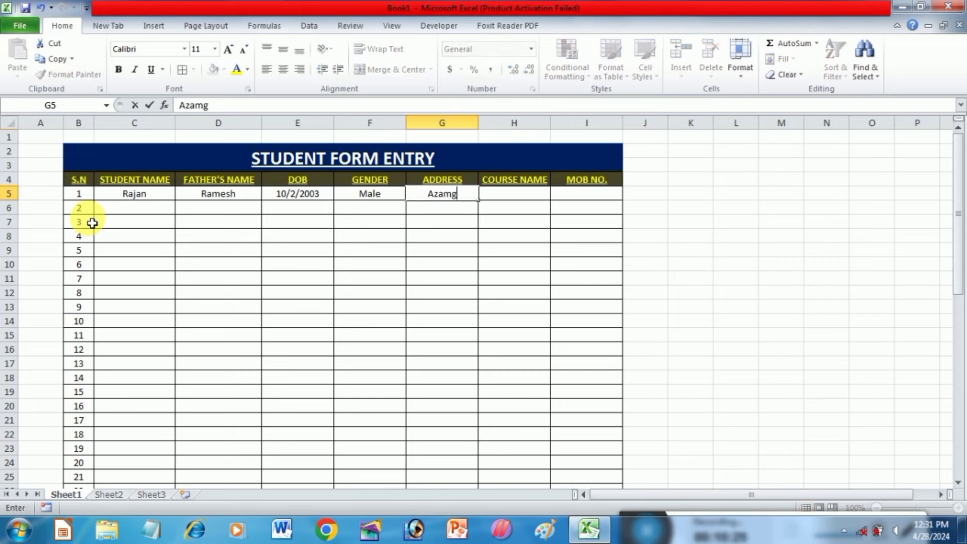
type("ah")
key("BackSpace")
type("rh")
key("Tab")
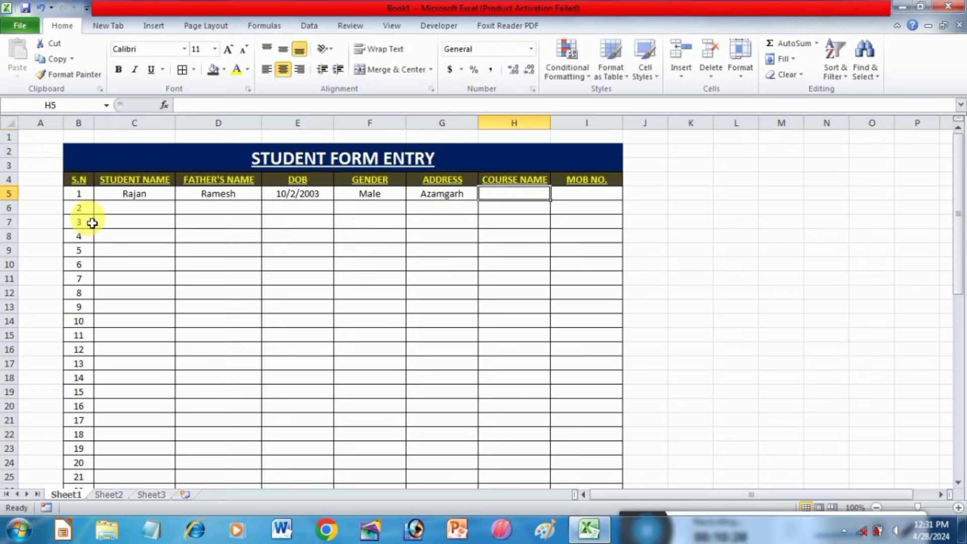
type("o")
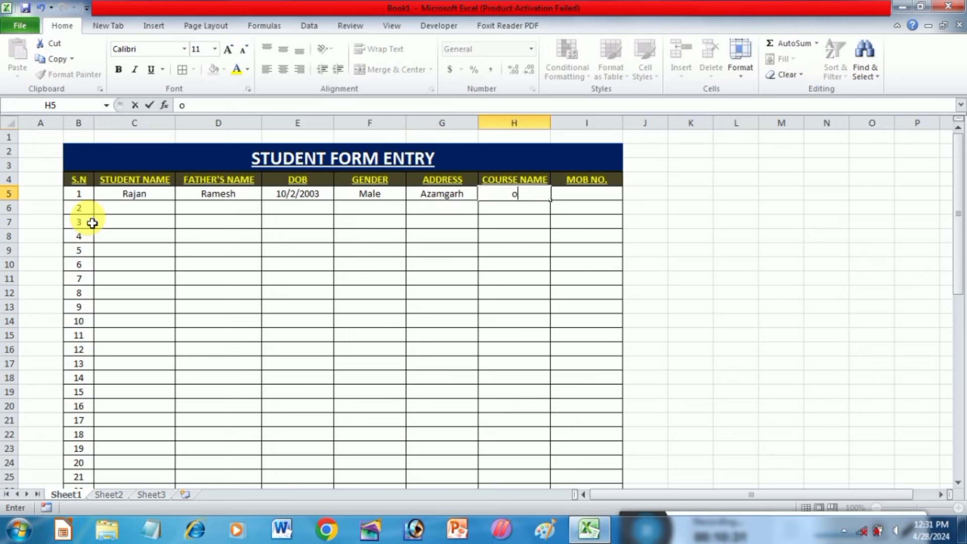
key("BackSpace")
type("O")
type("'Lev")
type("el")
key("Tab")
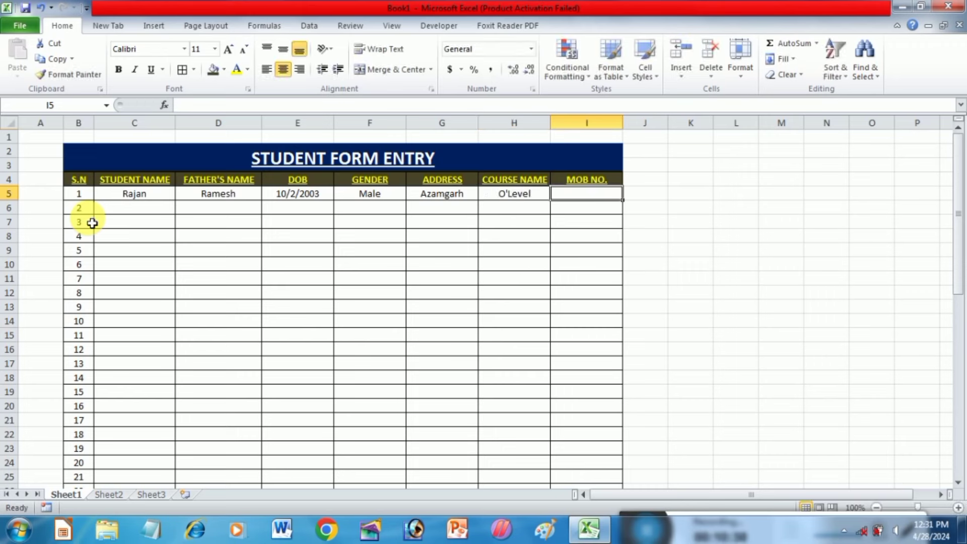
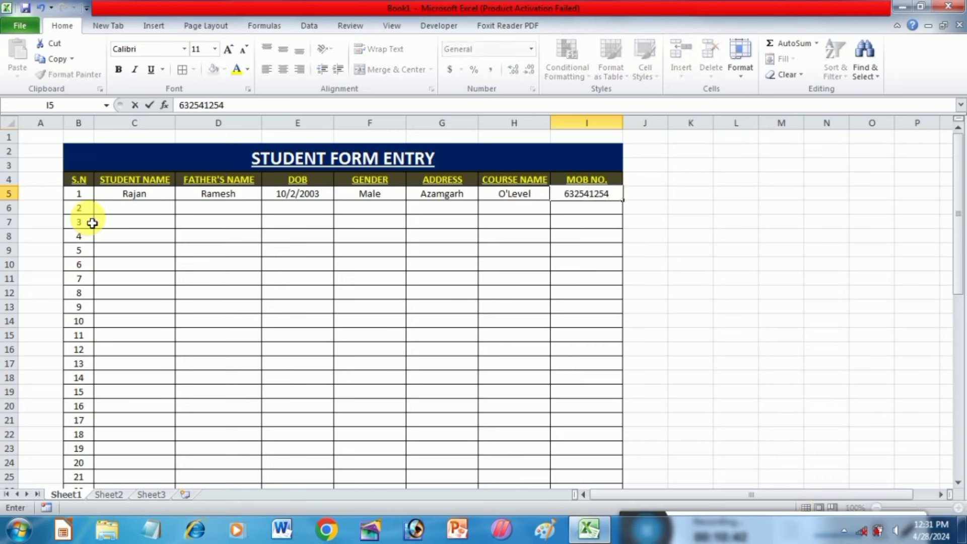
key("Return")
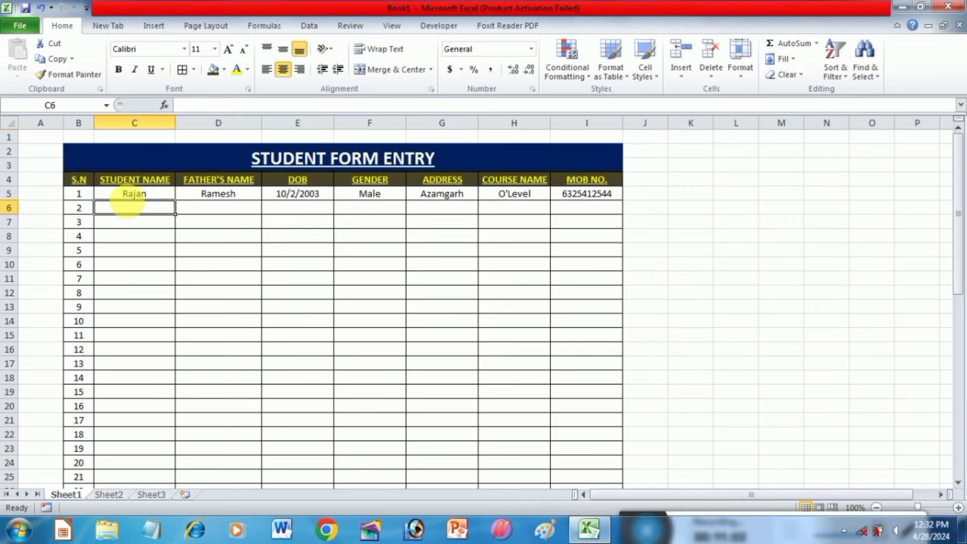
Step: Clear the row 5 record and set cell C5's font to Kruti Dev 011
left_click_drag(131, 194, 613, 192)
key("Delete")
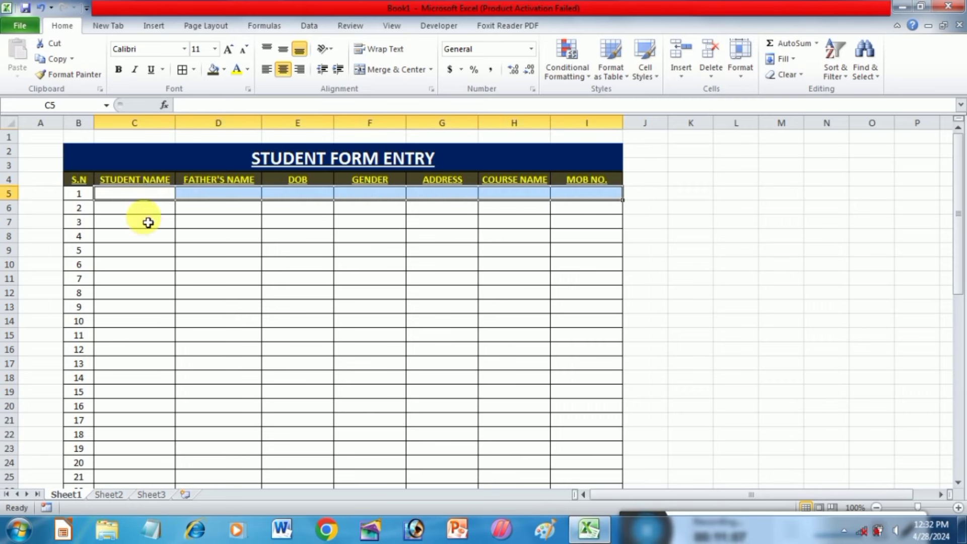
left_click(136, 193)
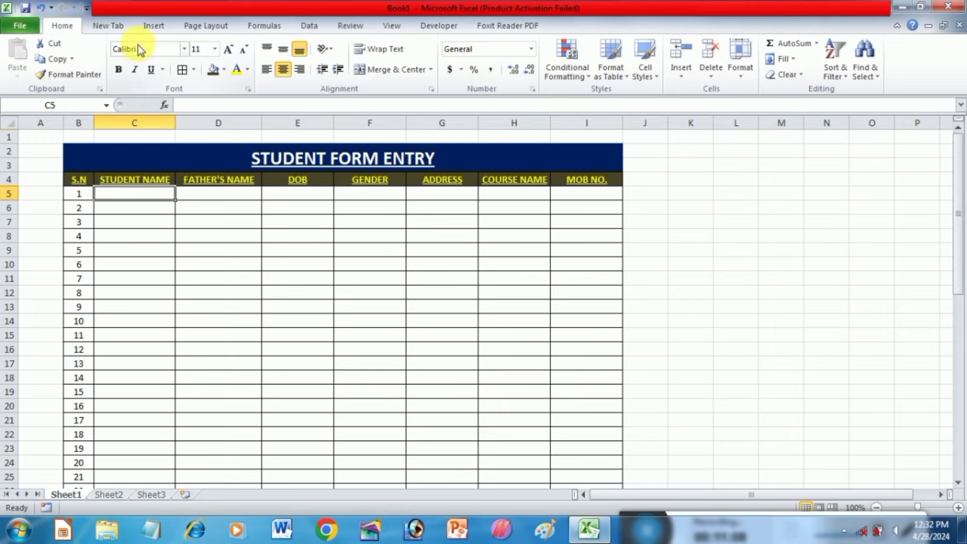
left_click(184, 49)
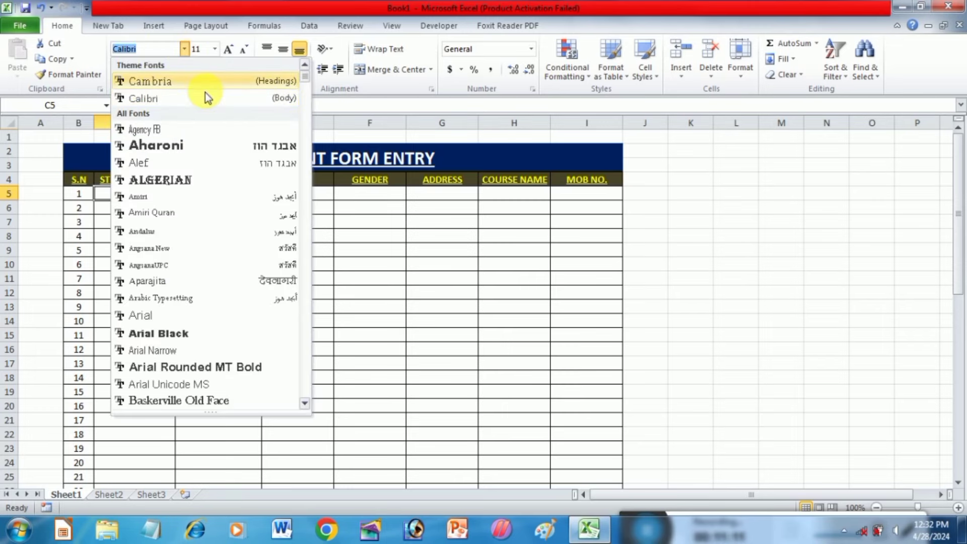
scroll(226, 179, "down", 3)
scroll(227, 179, "down", 5)
scroll(226, 180, "down", 7)
scroll(223, 216, "down", 10)
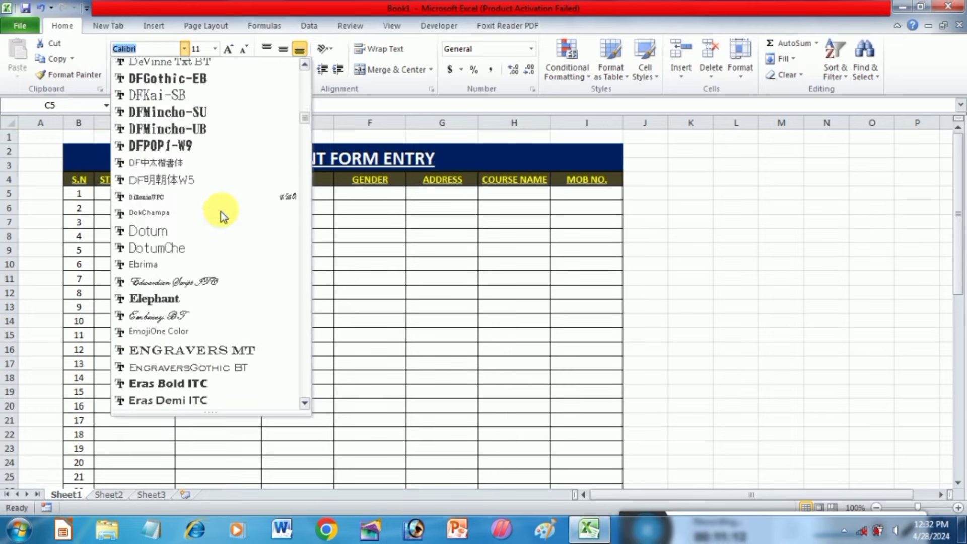
scroll(223, 216, "down", 8)
scroll(220, 216, "down", 10)
scroll(218, 216, "down", 1)
scroll(208, 231, "down", 20)
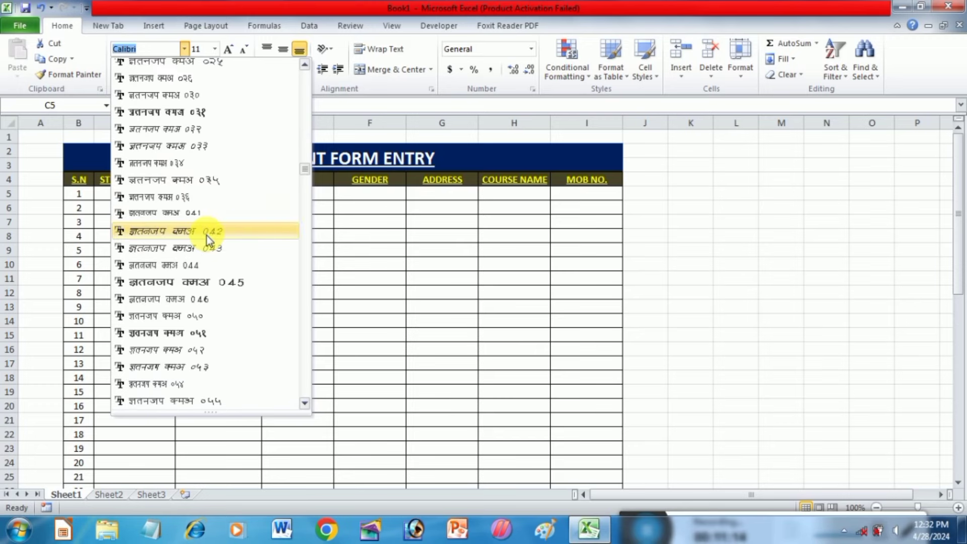
scroll(207, 235, "up", 4)
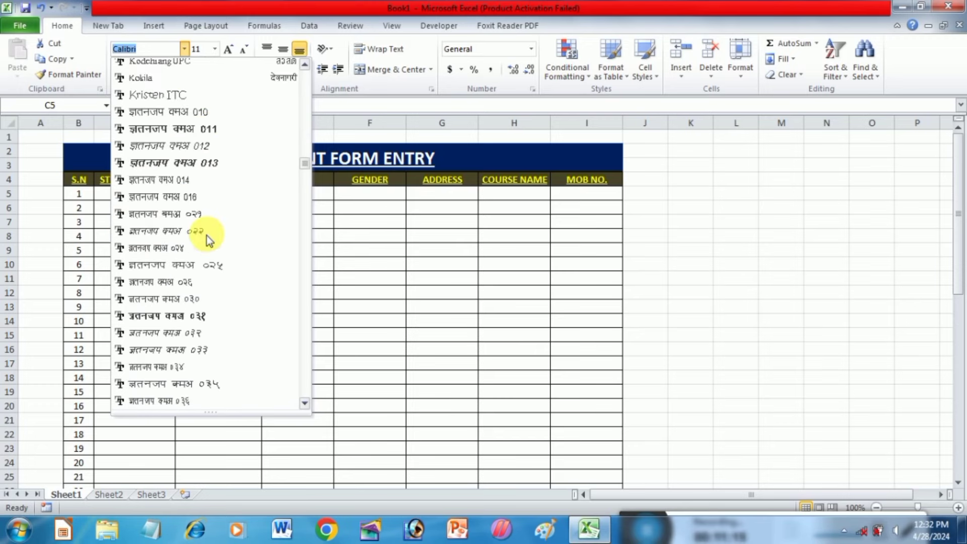
left_click(214, 131)
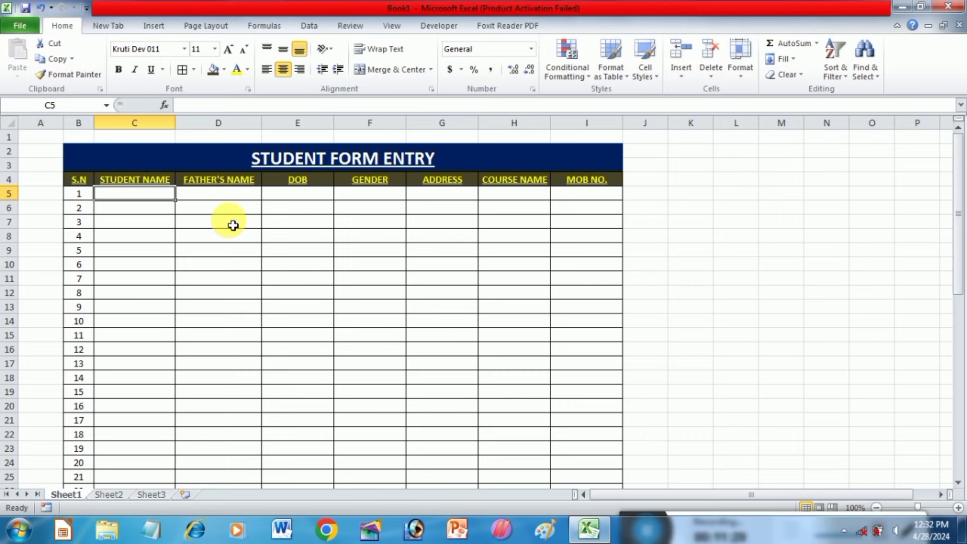
Step: Type the student's name in Hindi in C5 and compare its font with D5
type("vk")
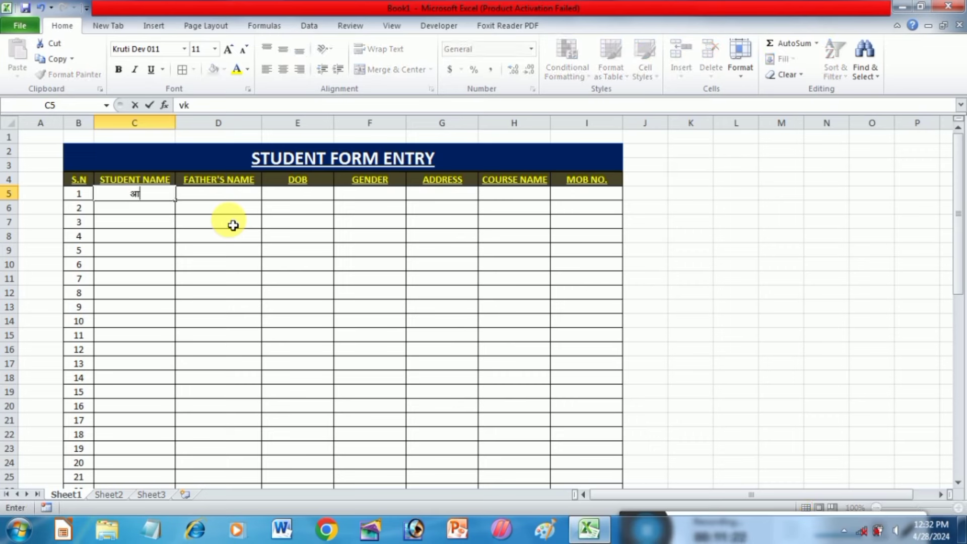
type("yksd")
key("Tab")
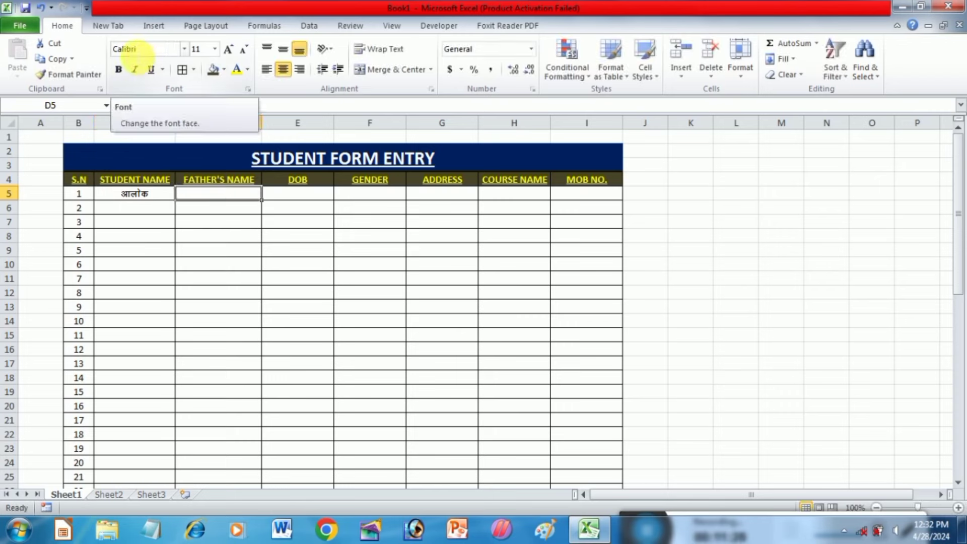
left_click(137, 195)
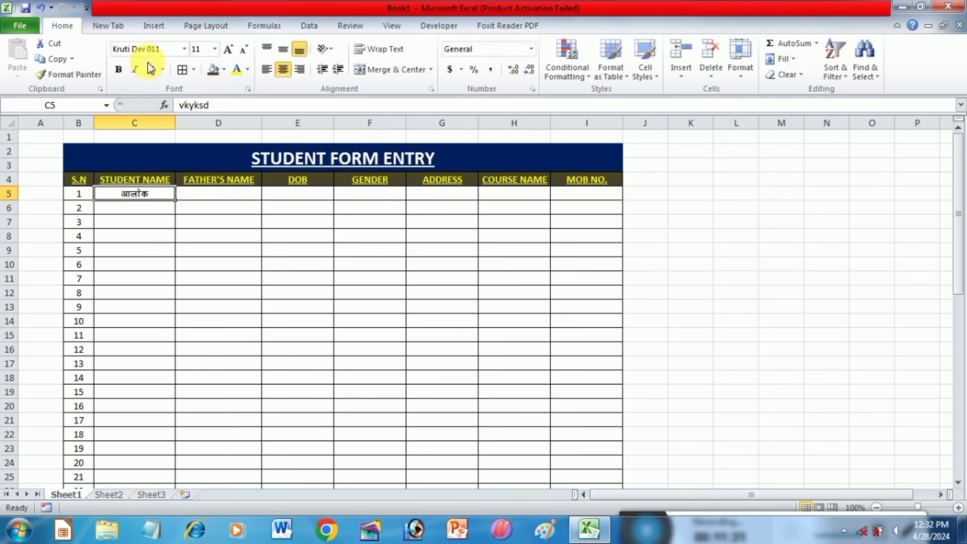
left_click(214, 198)
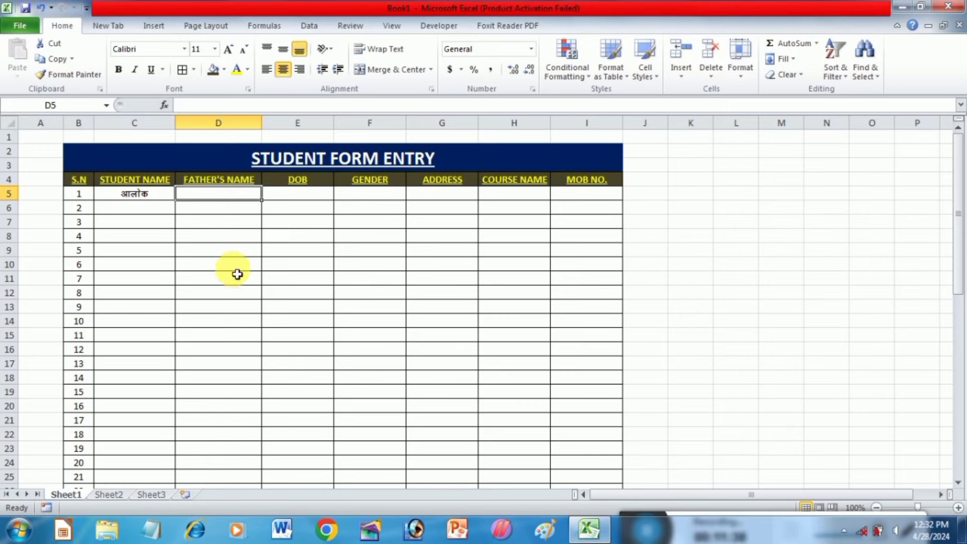
Step: Select the table's data rows from C5 downward and apply the Kruti Dev 011 font
left_click(134, 194)
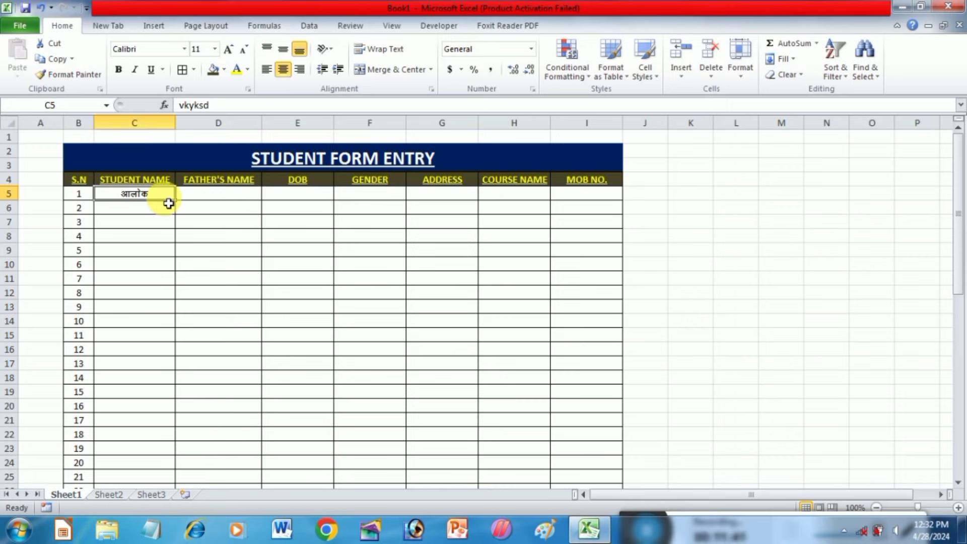
mouse_move(168, 203)
left_mouse_down()
mouse_move(617, 411)
mouse_move(627, 528)
left_mouse_up()
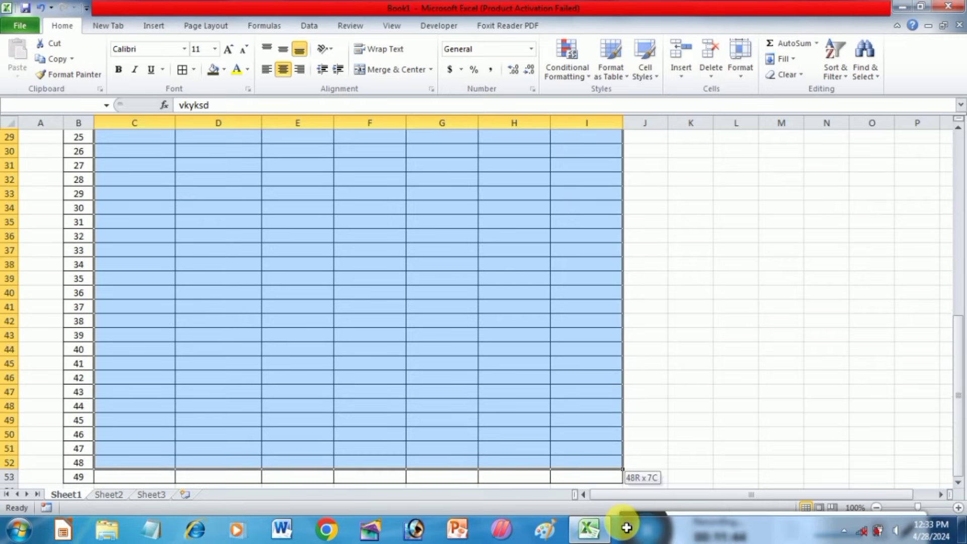
scroll(434, 406, "up", 5)
scroll(365, 391, "up", 5)
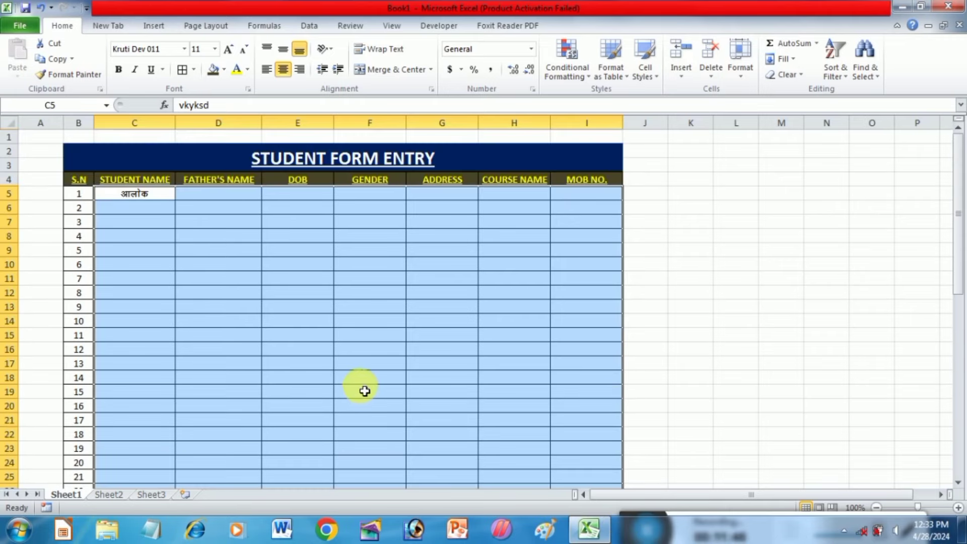
left_click(186, 49)
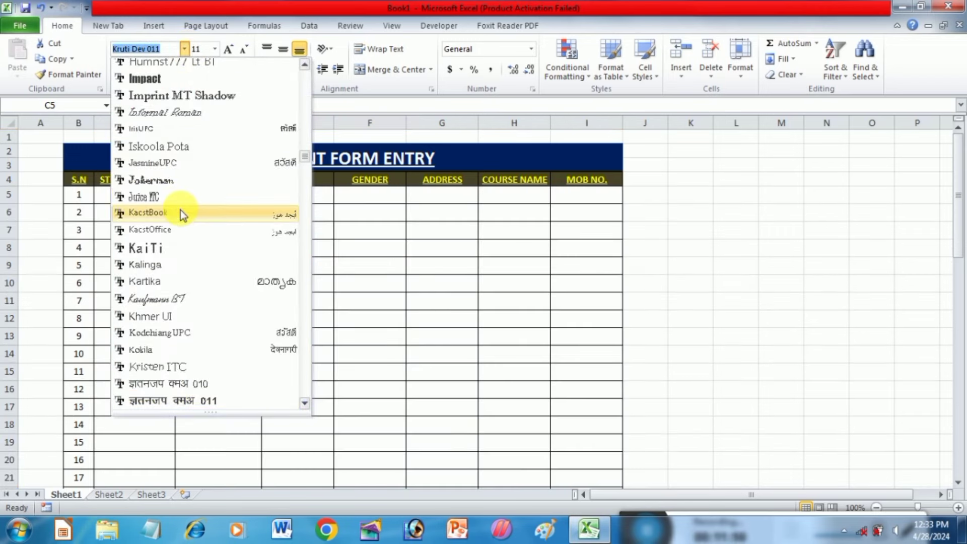
scroll(182, 214, "down", 10)
scroll(181, 215, "up", 3)
scroll(183, 212, "up", 4)
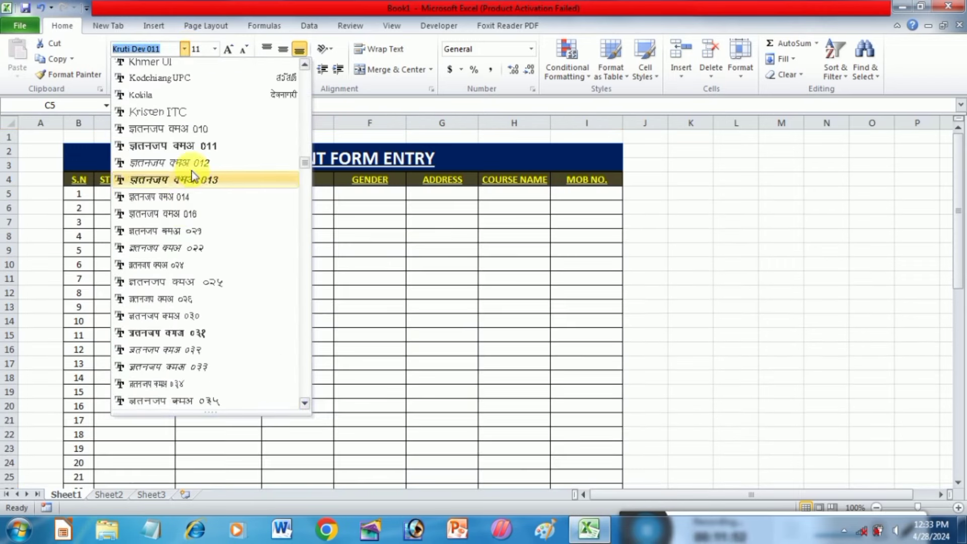
left_click(183, 144)
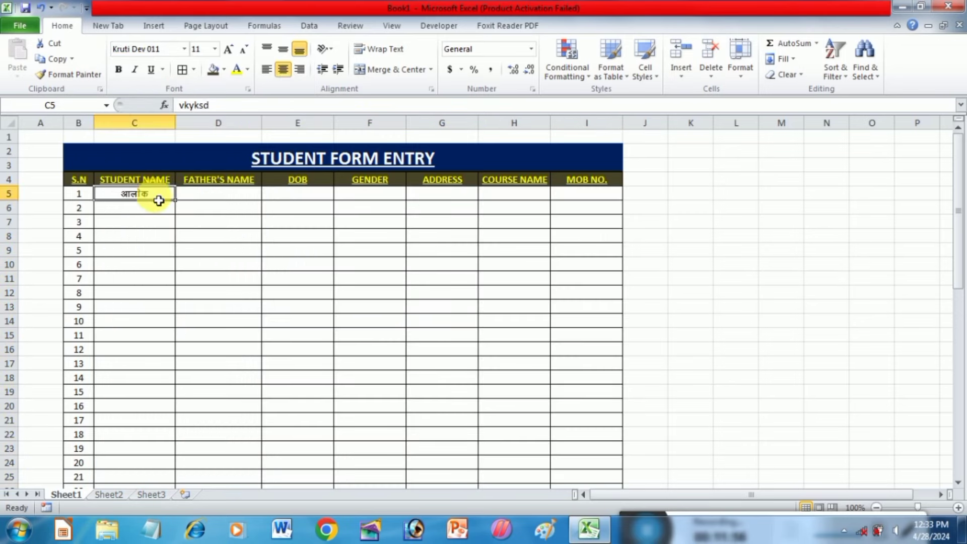
Step: Step across the fields of rows 5 and 6, then return to the name in C5
key("Tab")
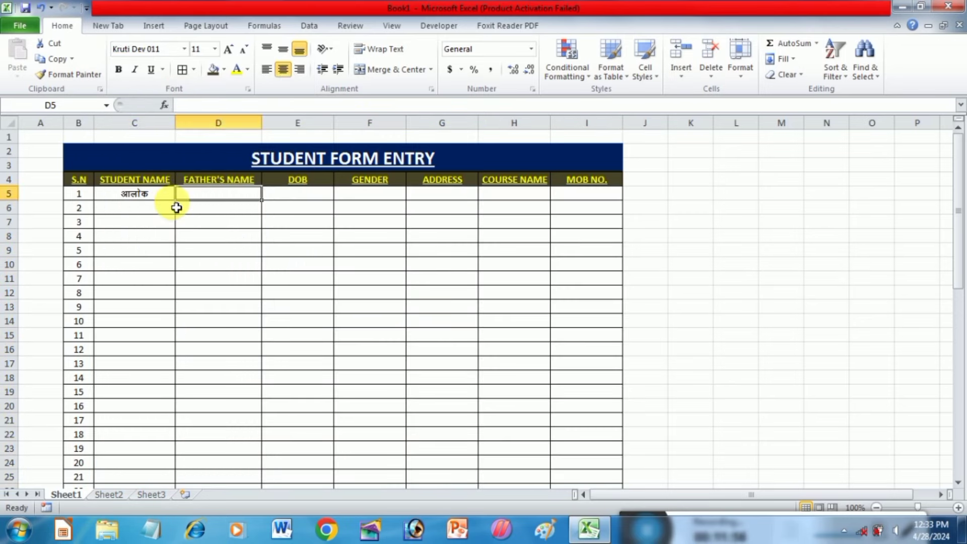
key("Tab")
key("Tab")
key("Tab")
key("Tab")
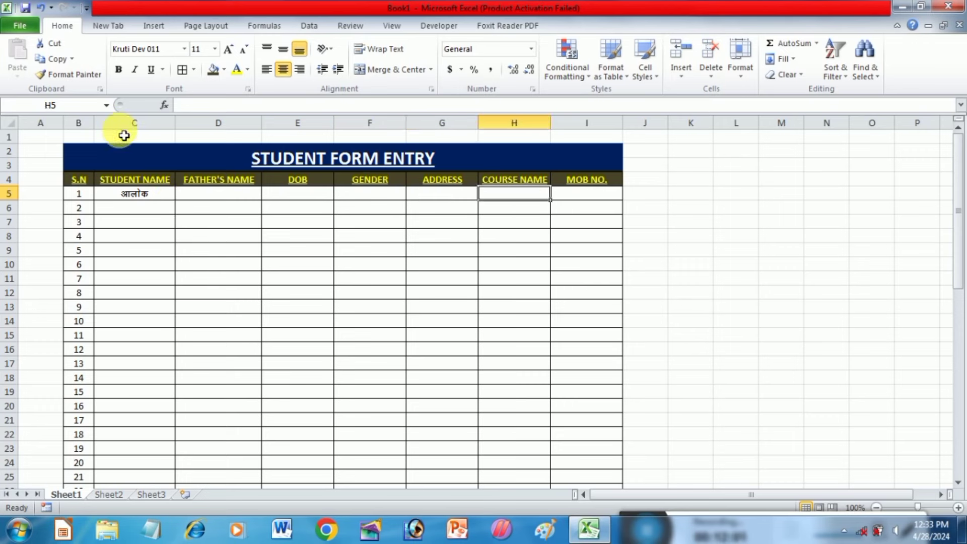
key("Tab")
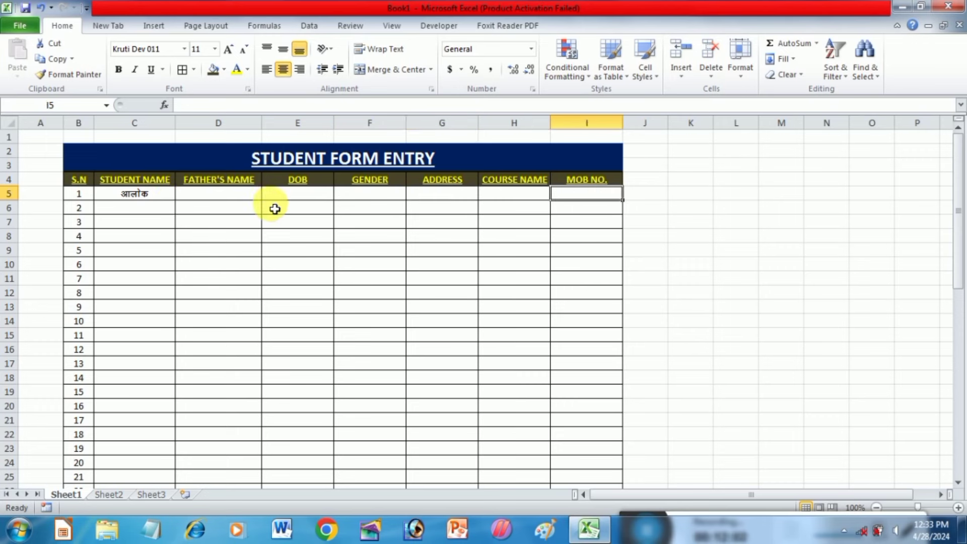
key("Return")
key("Tab")
key("Tab")
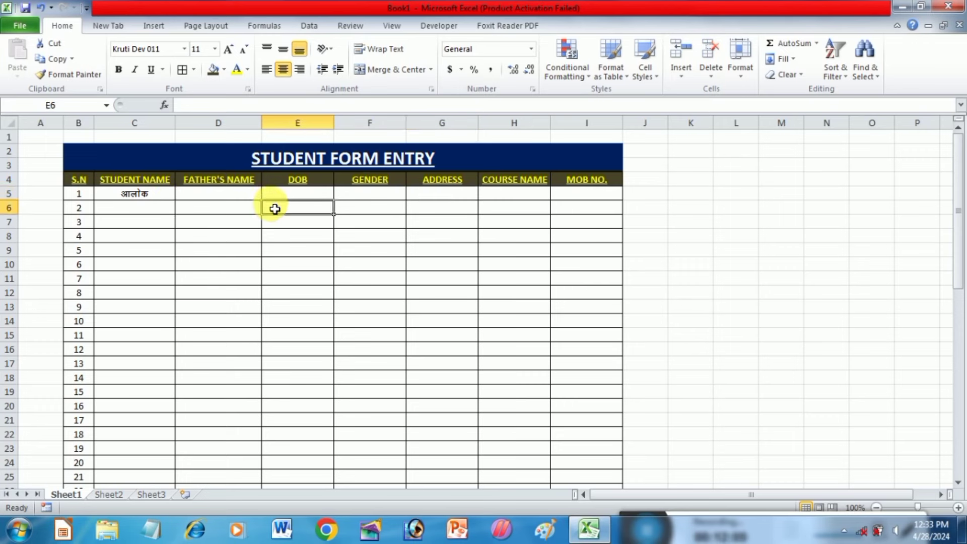
key("Tab")
key("Tab")
key("Tab")
key("Tab")
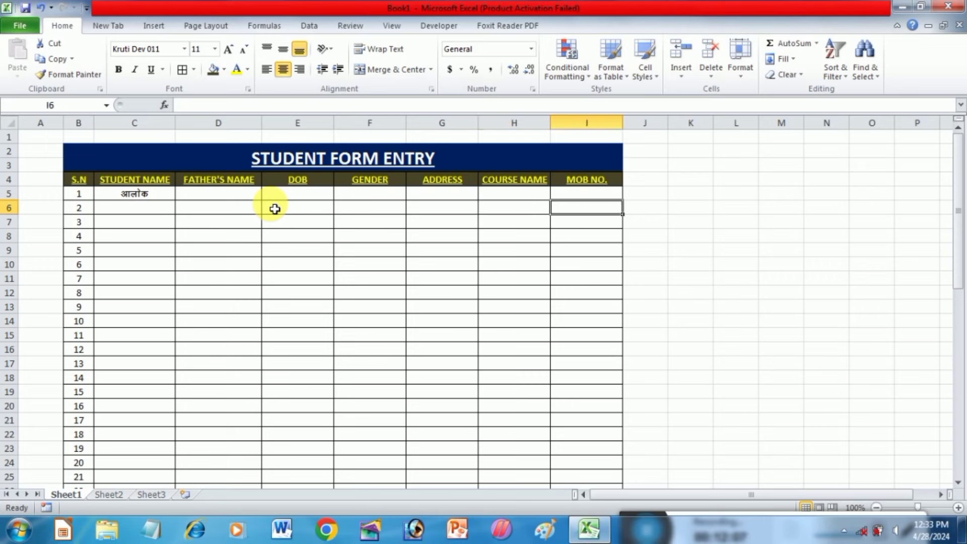
key("Return")
key("Tab")
key("Tab")
key("Tab")
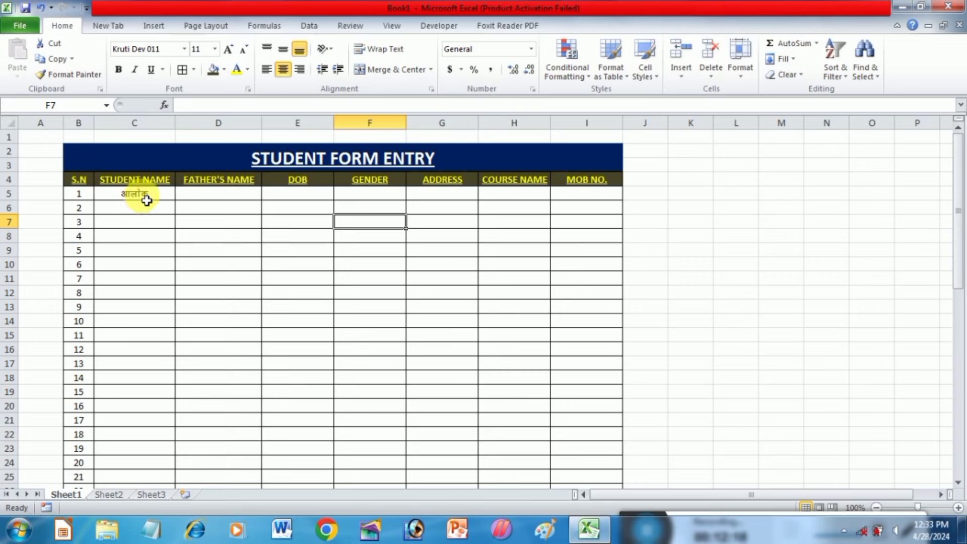
left_click(129, 195)
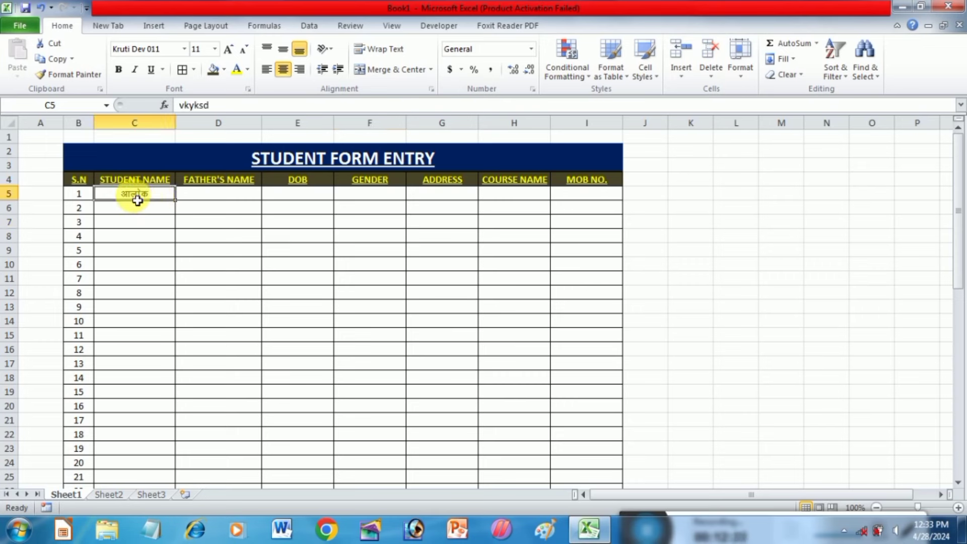
Step: Delete the Hindi name from C5 and set the data cells C5 through column I to Calibri
key("Delete")
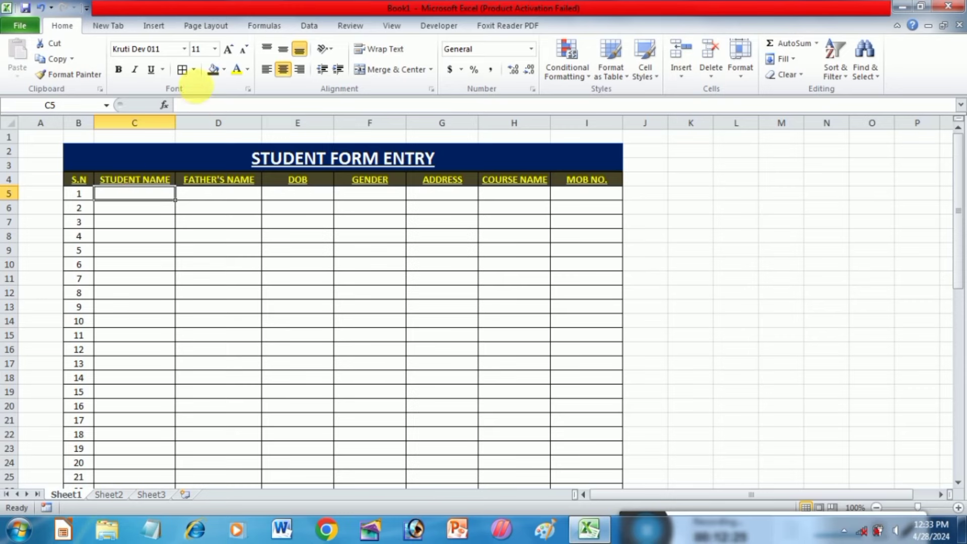
mouse_move(146, 201)
left_mouse_down()
mouse_move(615, 520)
mouse_move(524, 469)
left_mouse_up()
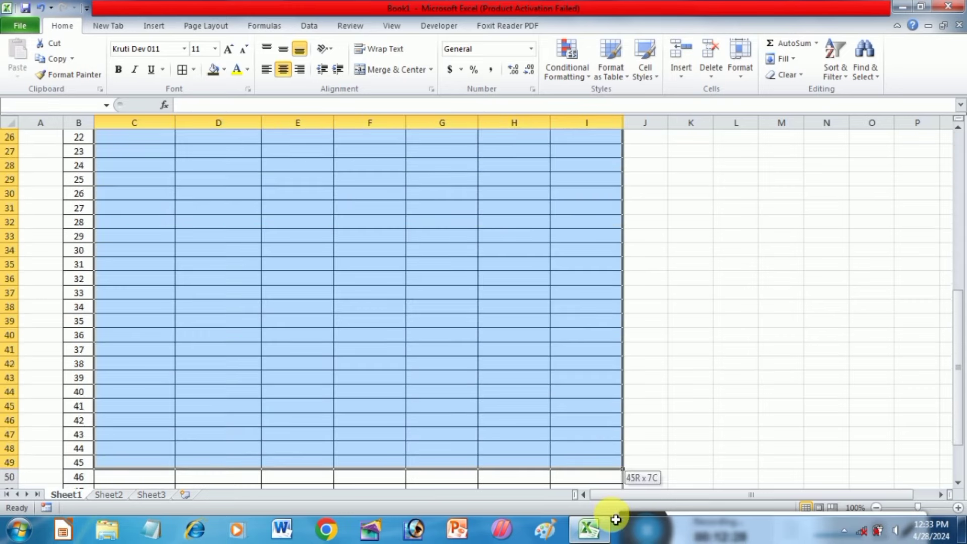
scroll(266, 319, "up", 10)
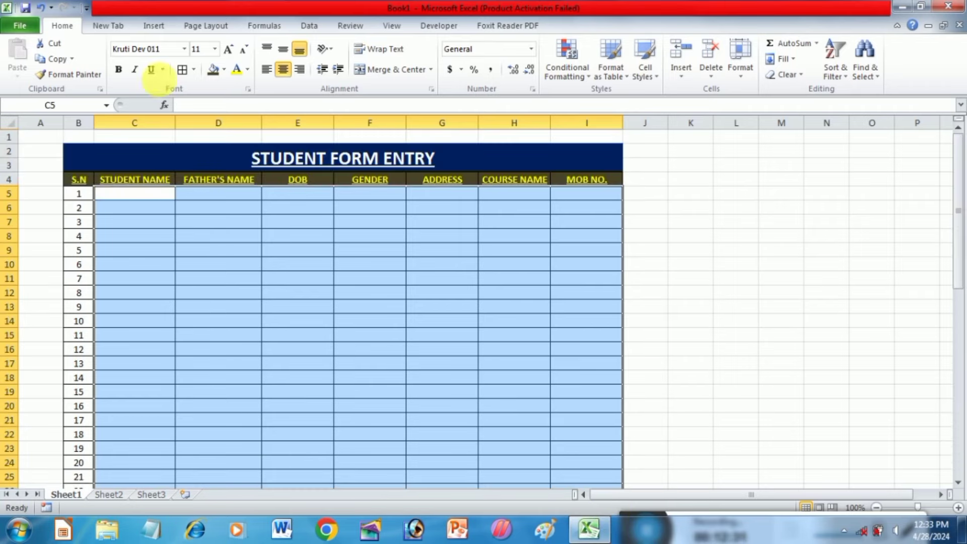
left_click(185, 49)
scroll(170, 129, "up", 3)
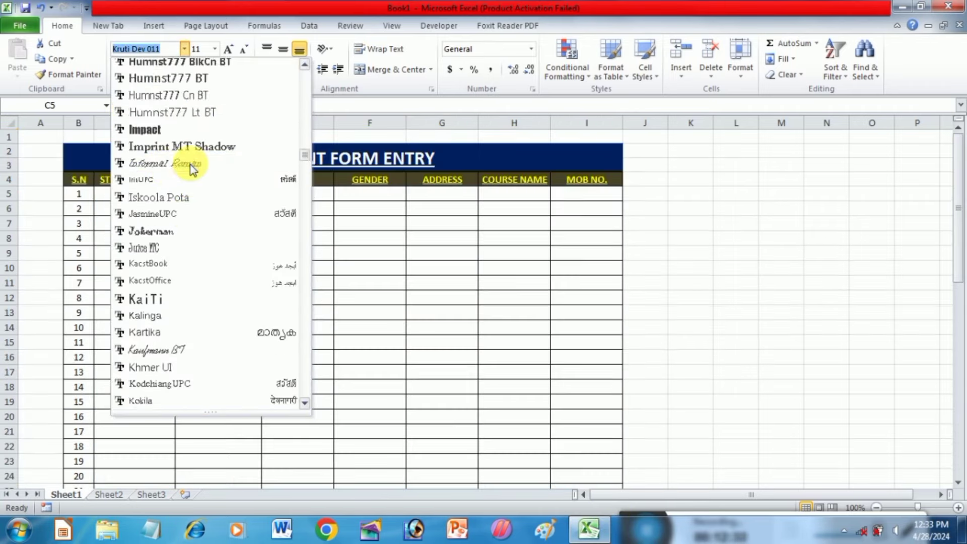
scroll(190, 162, "up", 5)
scroll(191, 167, "up", 5)
scroll(189, 164, "up", 8)
scroll(190, 164, "up", 10)
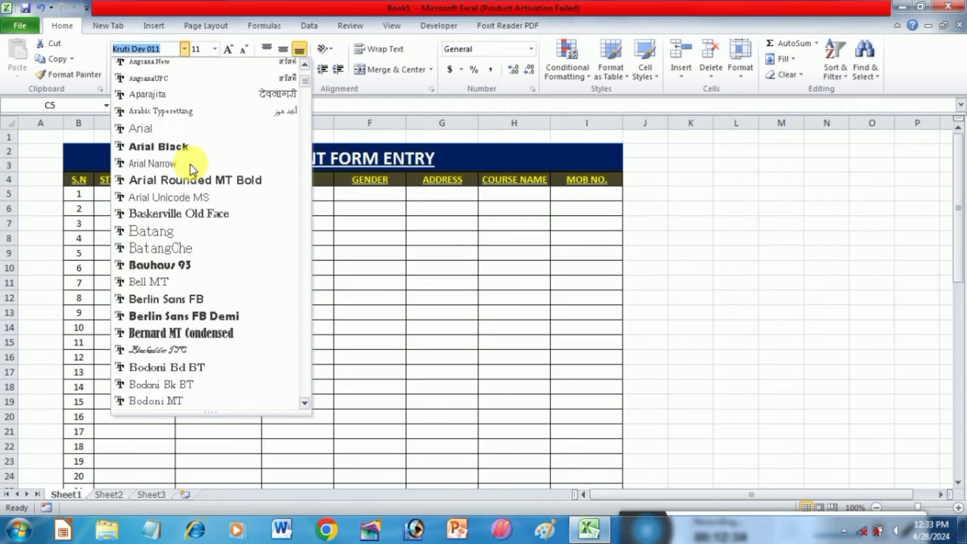
scroll(190, 164, "up", 5)
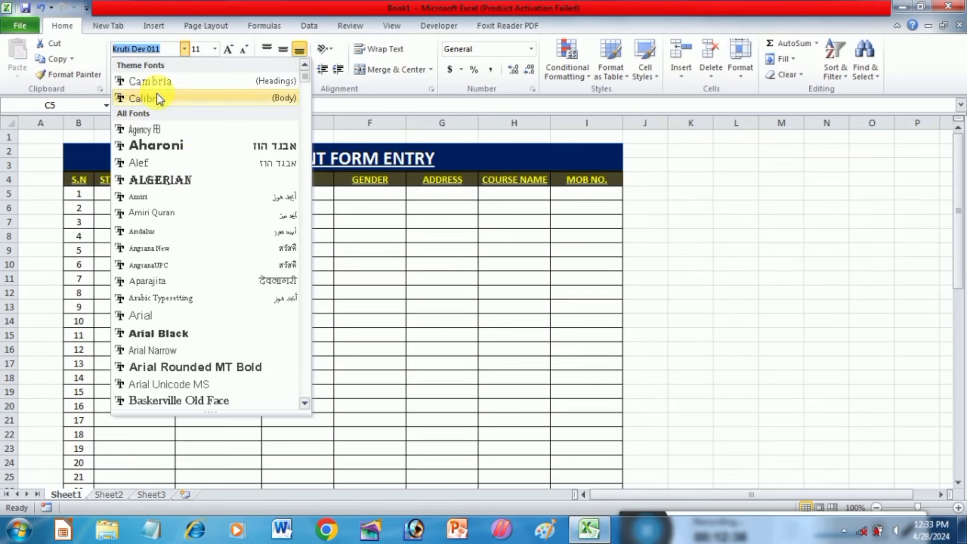
left_click(156, 95)
left_click(144, 201)
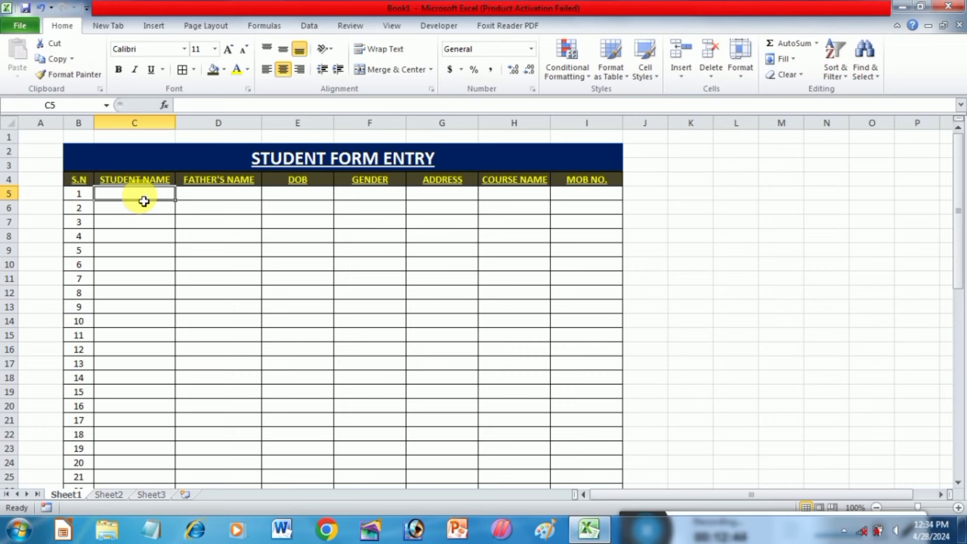
Step: Open Excel Options on the Customize Ribbon page
left_click(19, 28)
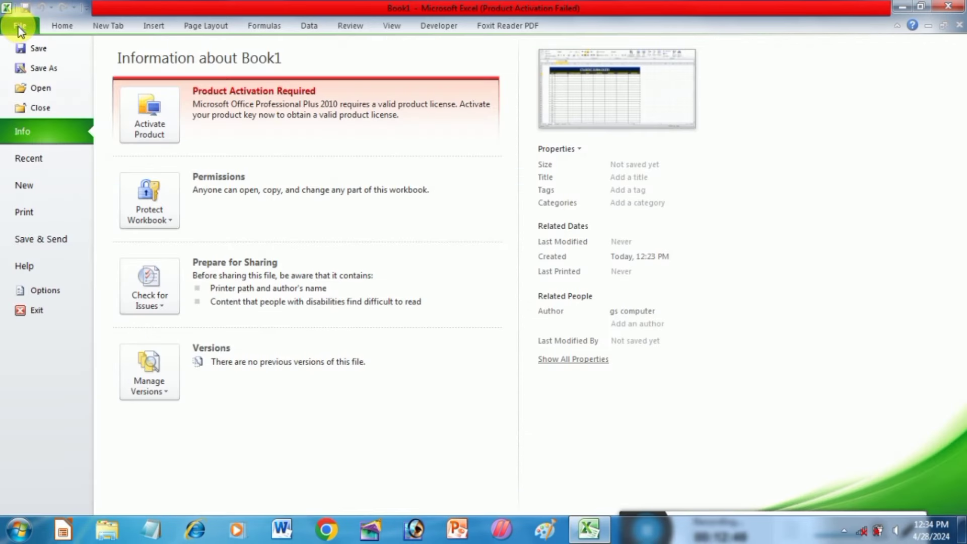
left_click(45, 291)
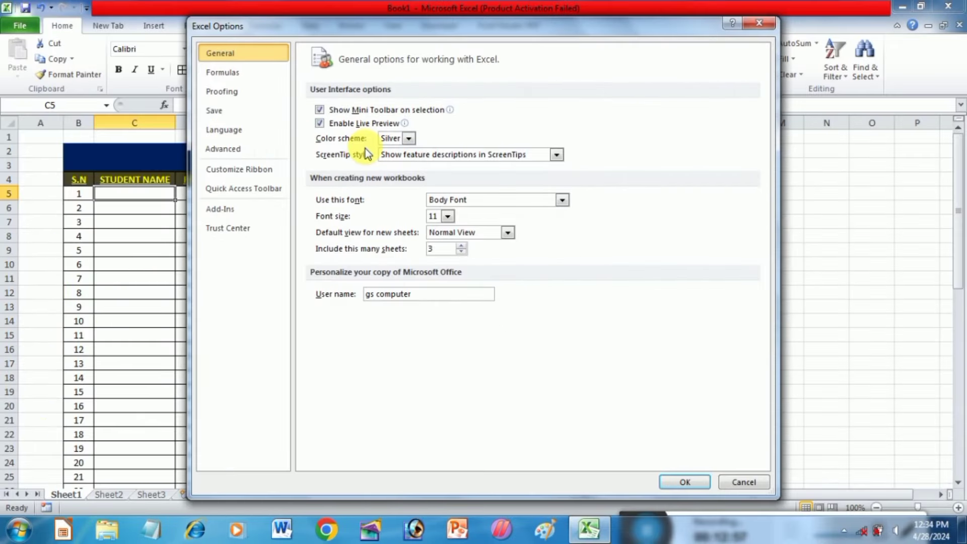
left_click(249, 171)
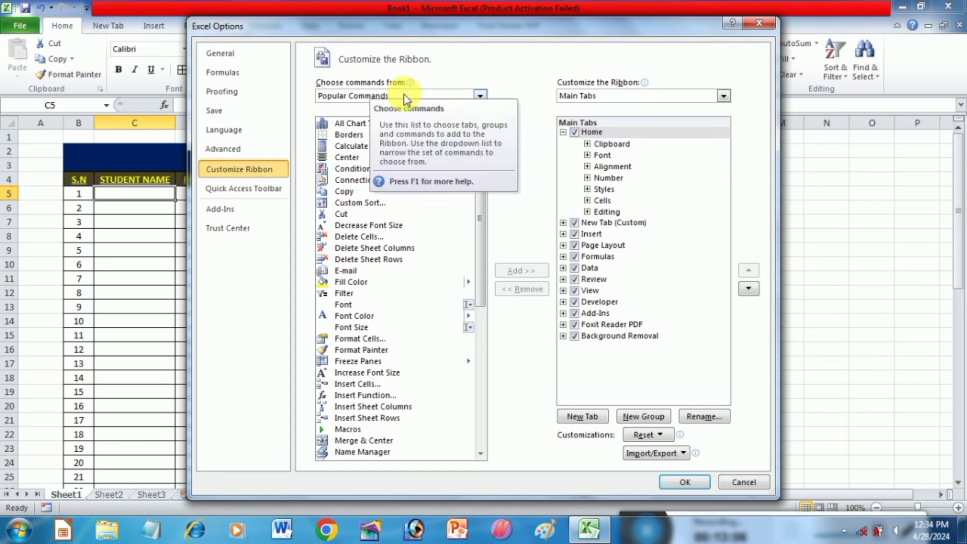
Step: Choose All Commands as the command source and scroll the list down to the F entries
left_click(479, 97)
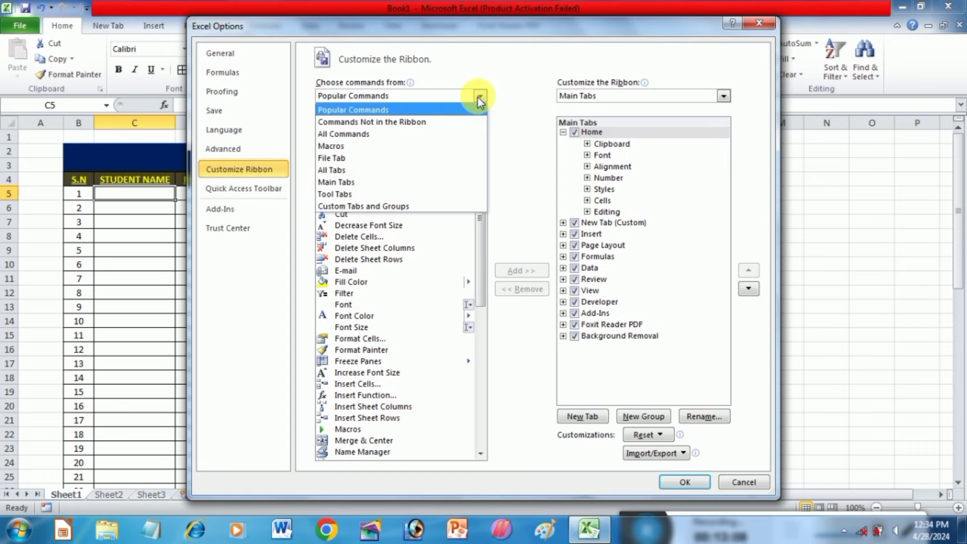
left_click(365, 134)
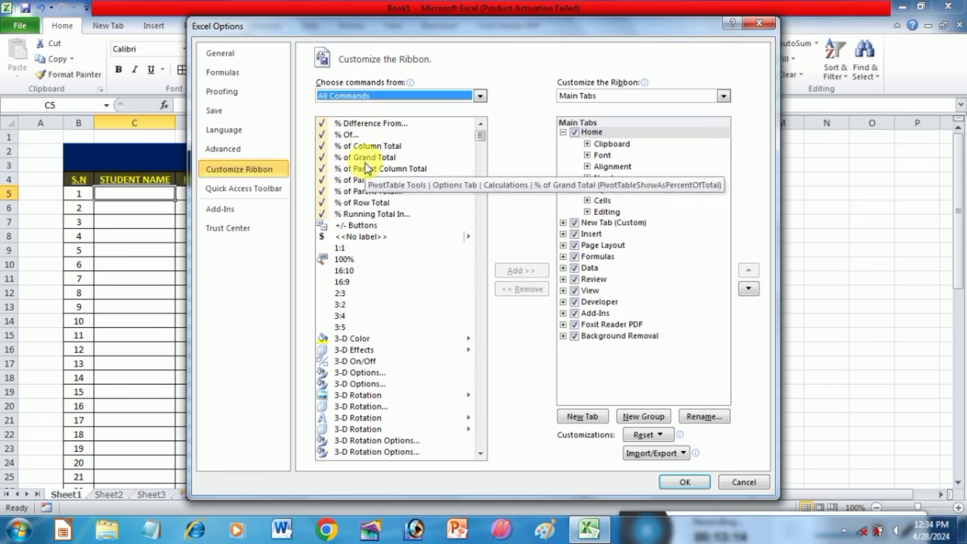
scroll(363, 242, "down", 15)
scroll(365, 267, "down", 10)
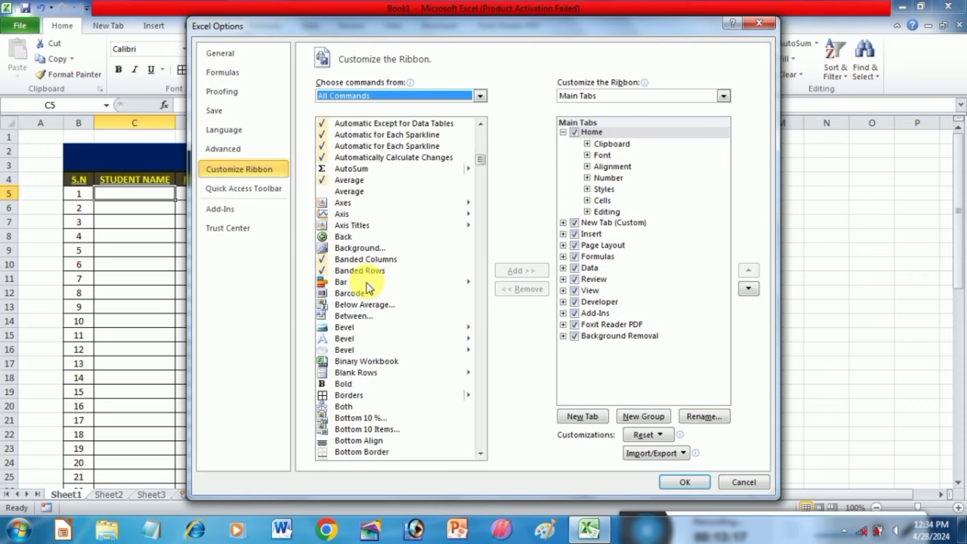
scroll(374, 275, "down", 10)
scroll(374, 275, "down", 10)
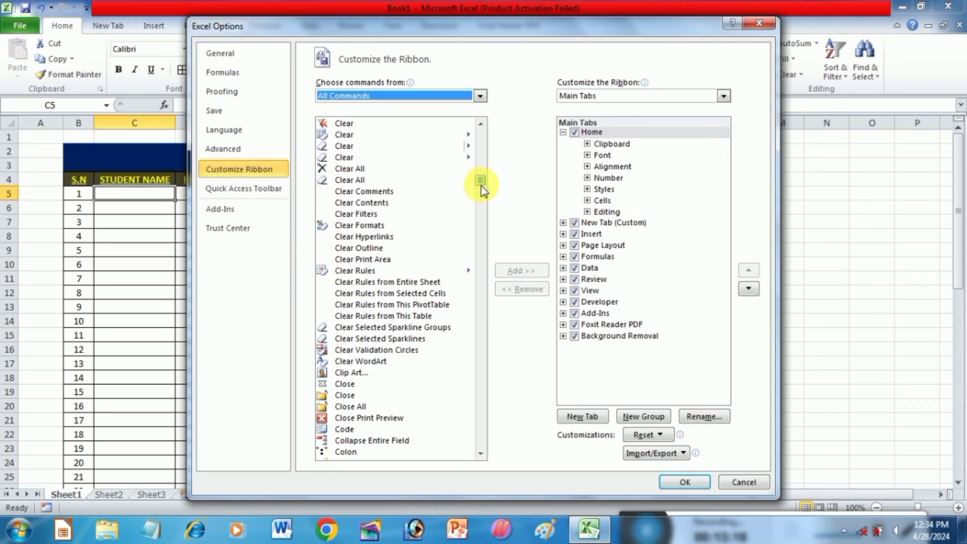
left_click_drag(481, 187, 491, 241)
scroll(385, 316, "down", 1)
scroll(373, 321, "down", 2)
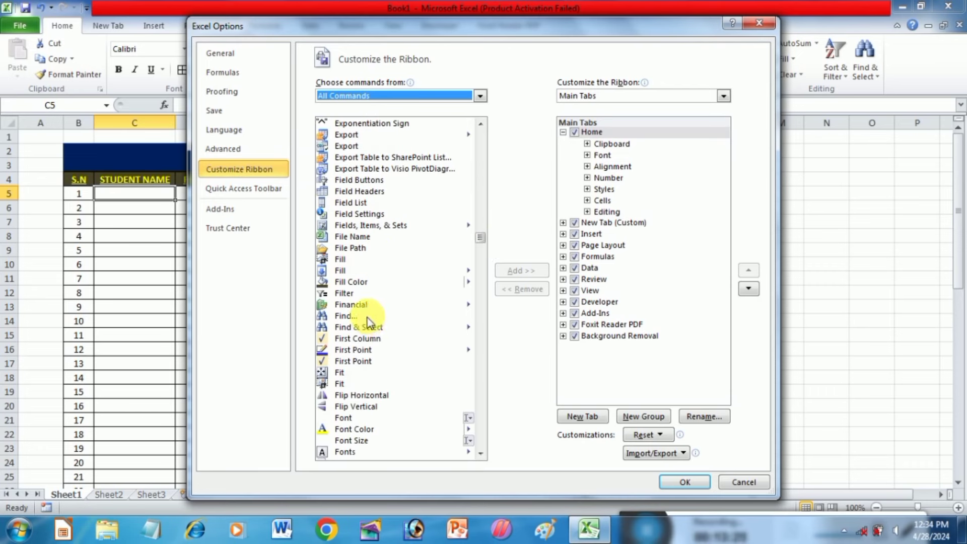
scroll(371, 314, "down", 5)
scroll(371, 312, "down", 2)
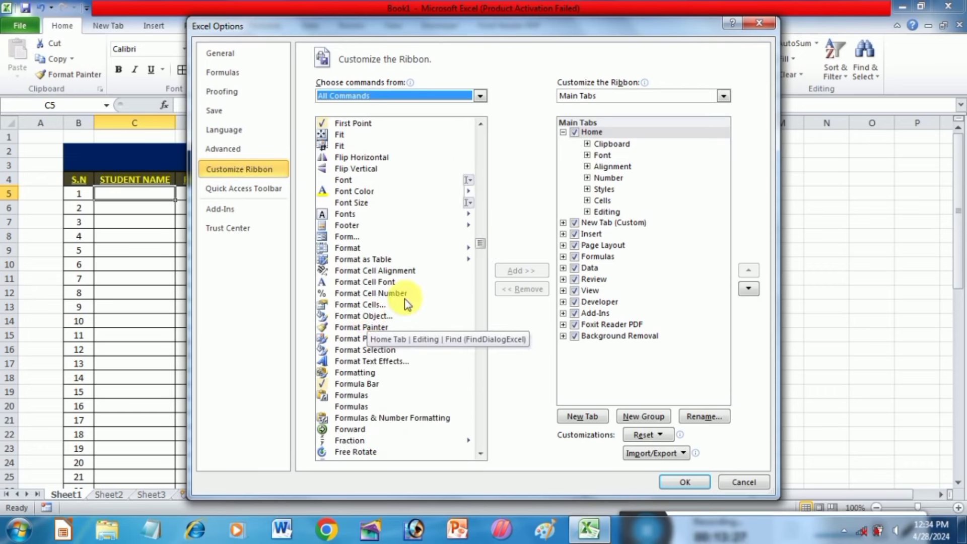
scroll(389, 276, "down", 4)
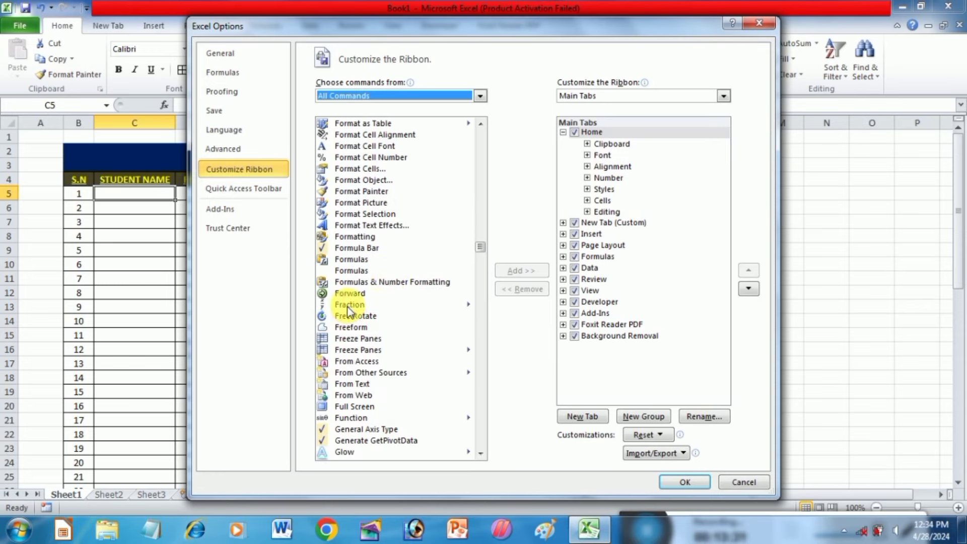
scroll(364, 329, "down", 3)
scroll(364, 331, "up", 2)
scroll(364, 330, "up", 2)
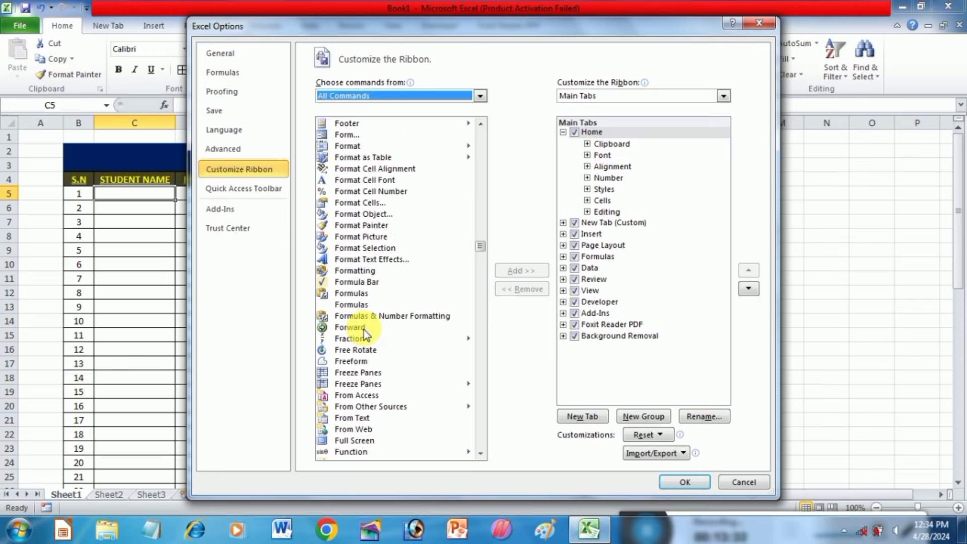
scroll(364, 330, "up", 1)
Step: Create a New Tab, add the Form command to its New Group, and save the ribbon changes
left_click(336, 170)
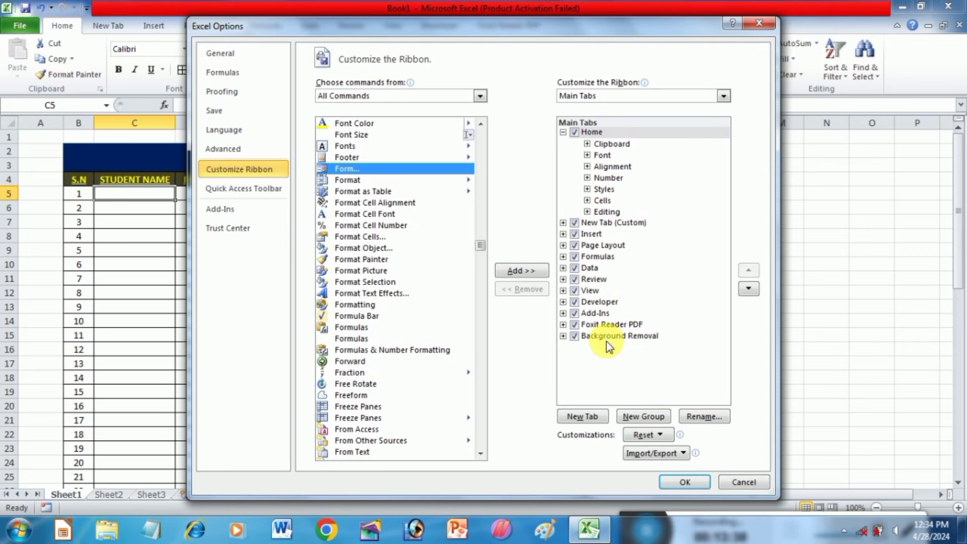
left_click(519, 271)
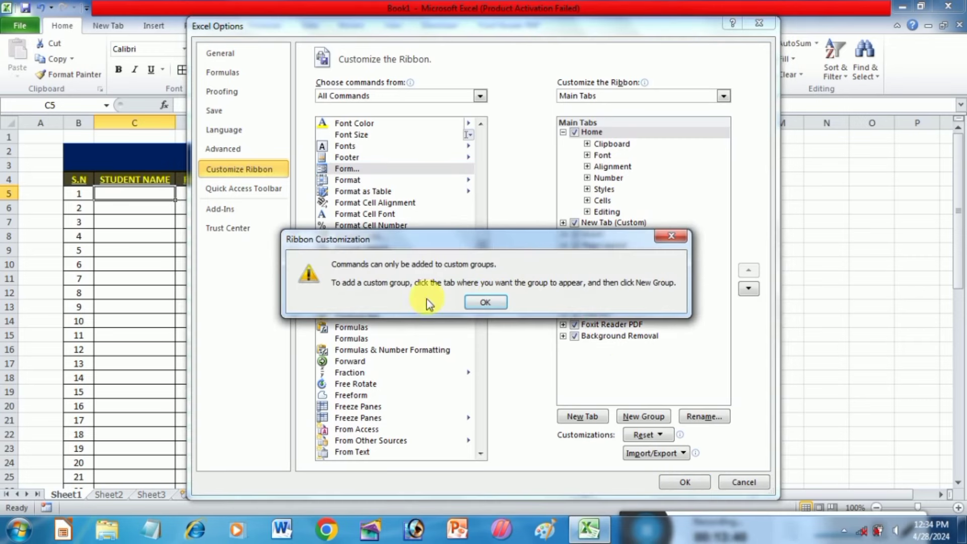
left_click(487, 302)
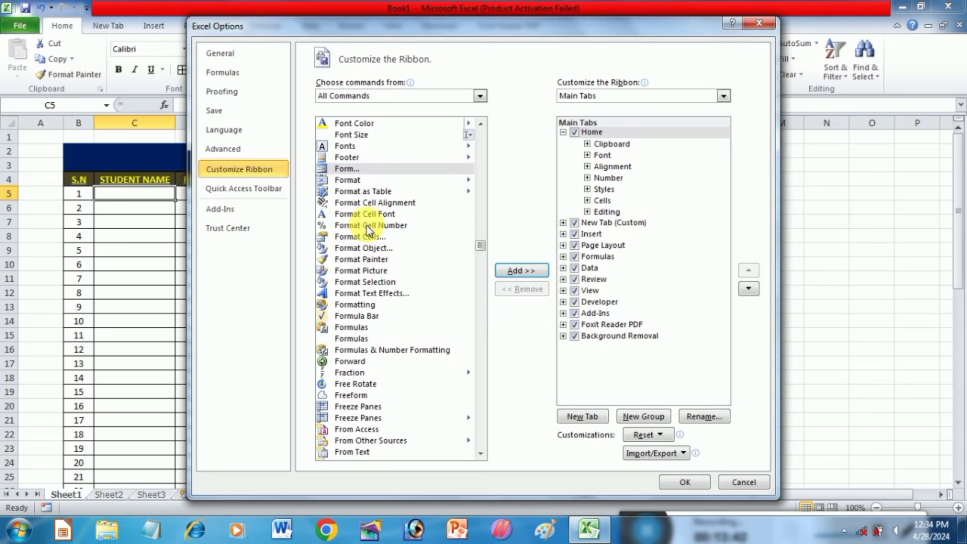
left_click(374, 168)
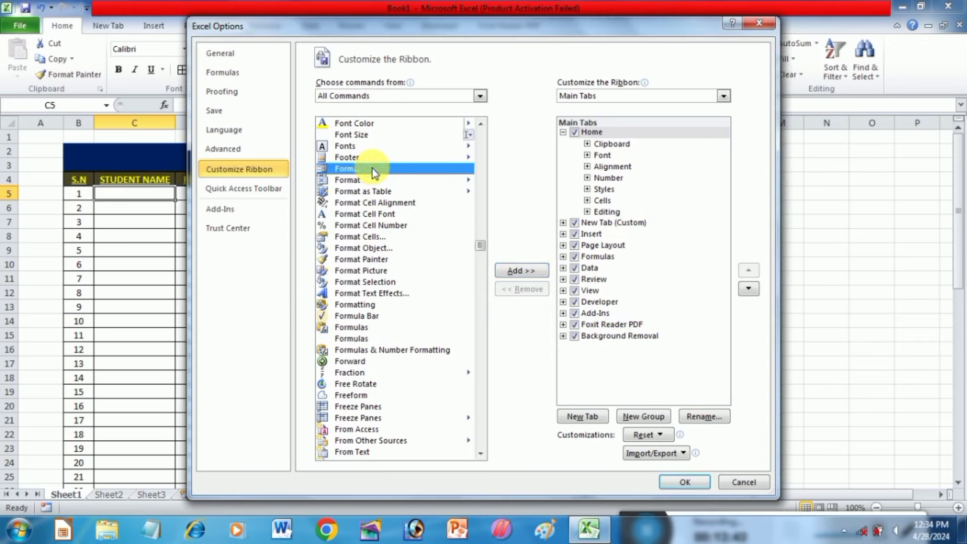
left_click(587, 417)
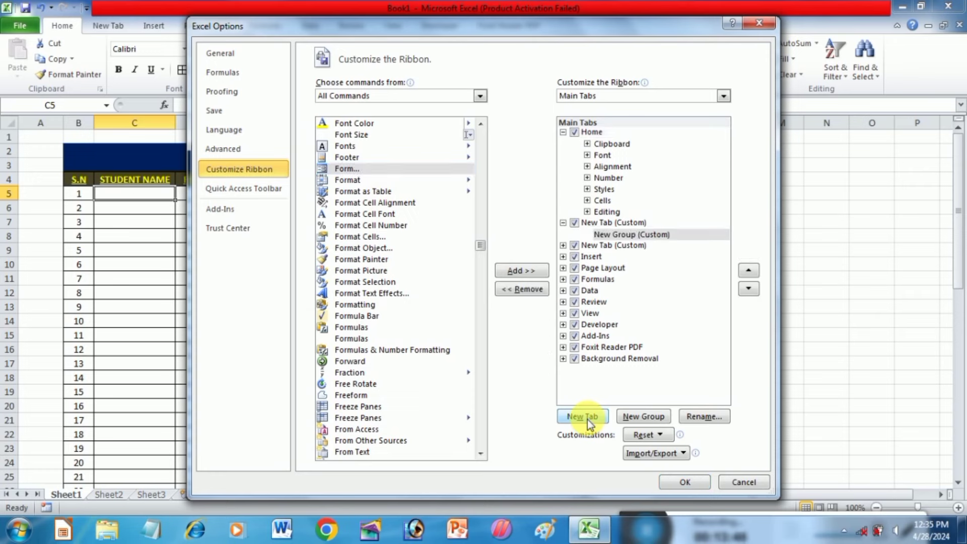
left_click(376, 170)
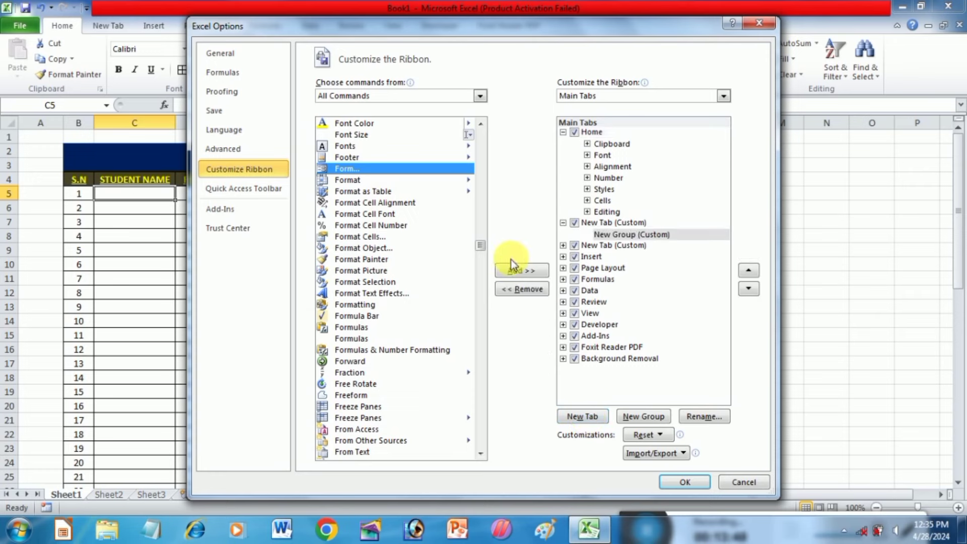
left_click(520, 272)
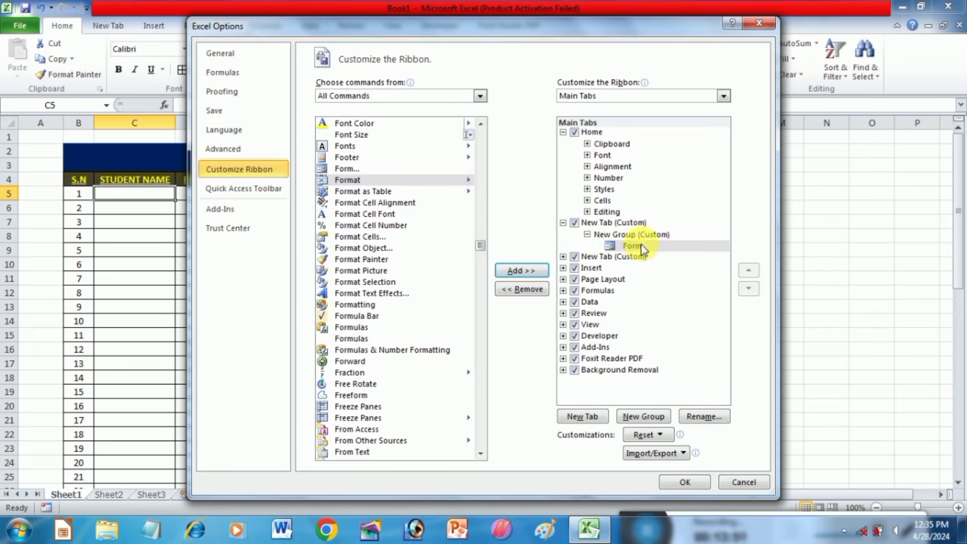
left_click(685, 482)
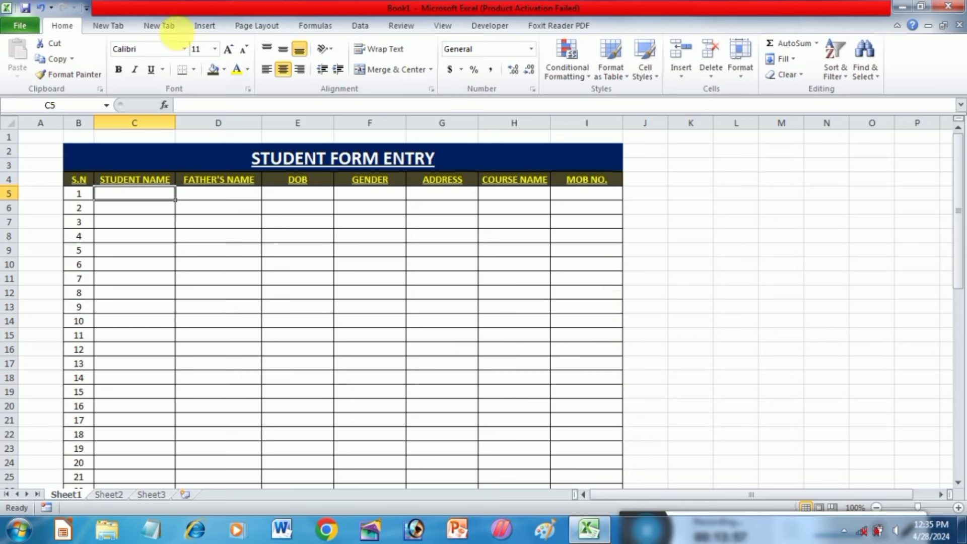
Step: Compare the two custom tabs and leave the first New Tab with Form showing
left_click(161, 25)
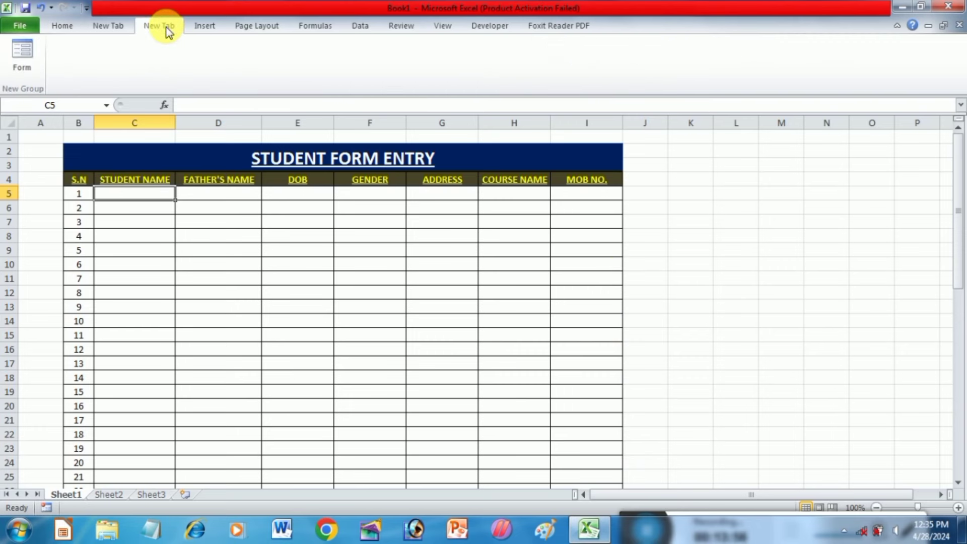
left_click(113, 28)
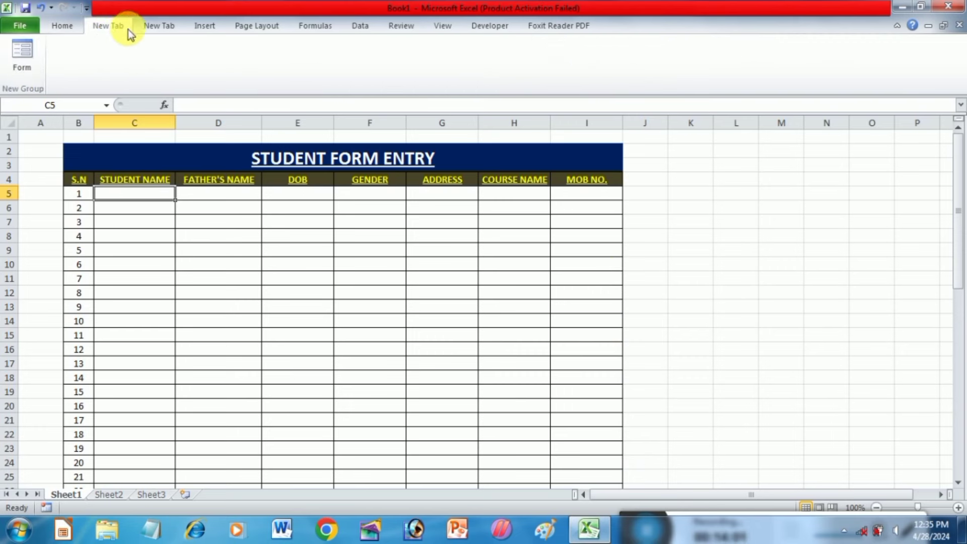
left_click(157, 30)
left_click(107, 27)
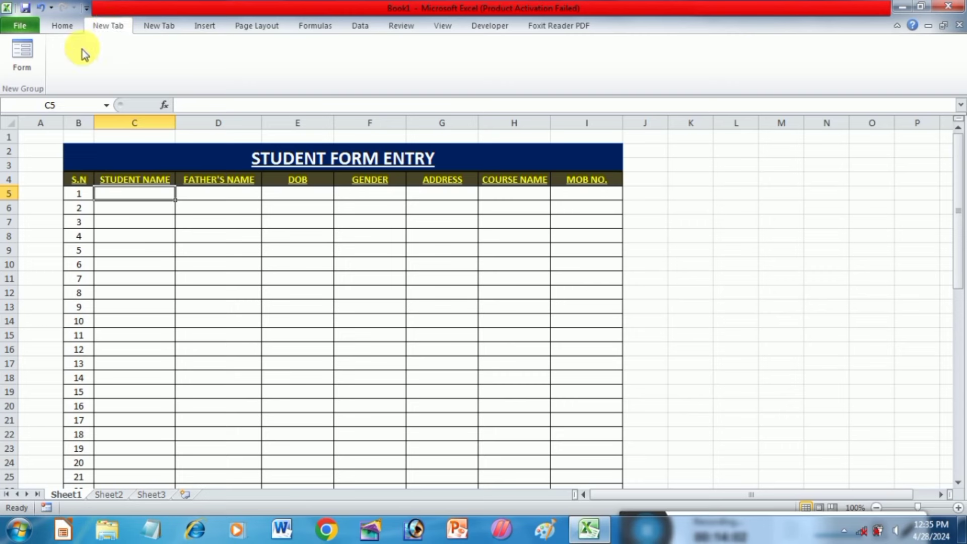
right_click(158, 31)
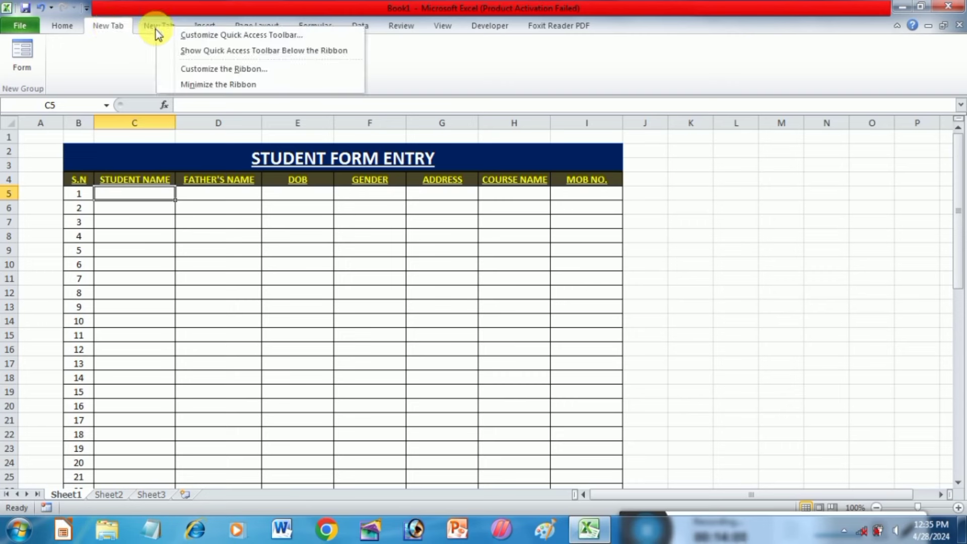
left_click(109, 31)
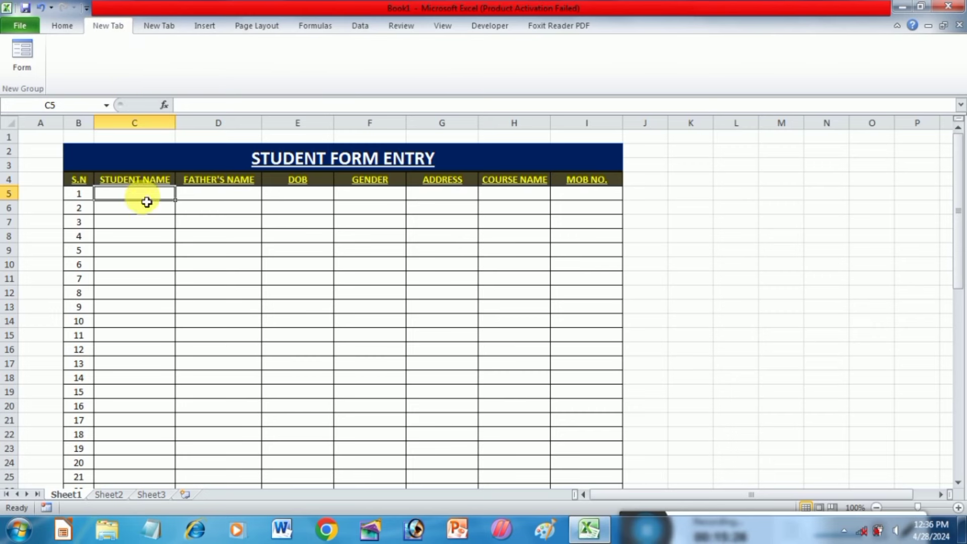
Step: Select the table's header row from C4 to I4
left_click(134, 180)
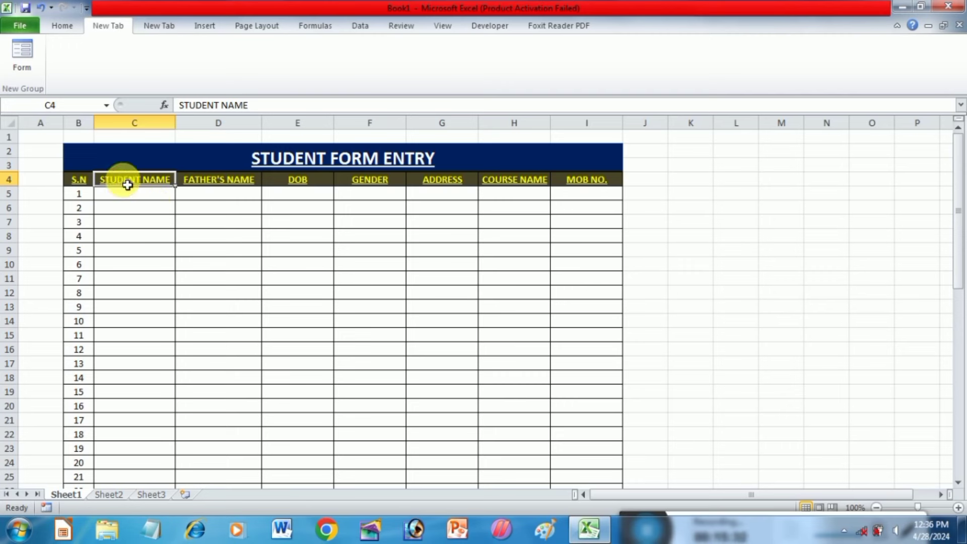
left_click_drag(127, 185, 588, 193)
left_click(131, 186)
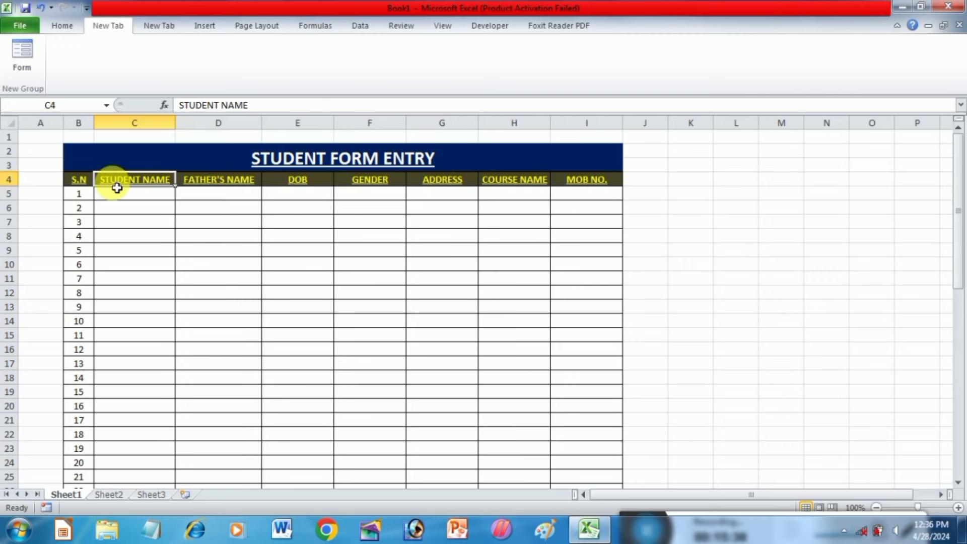
left_click_drag(117, 187, 580, 186)
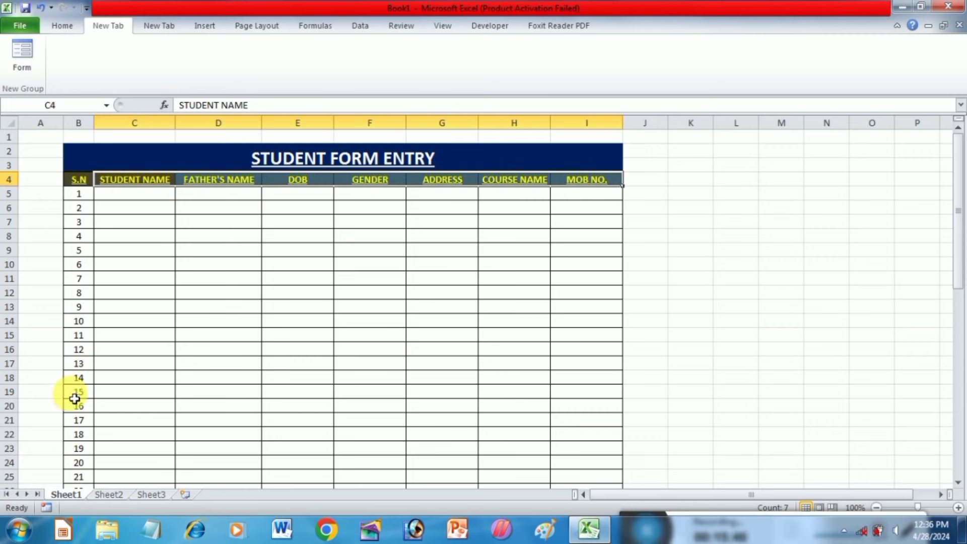
Step: Open the data form for the table, accepting the top row as labels, and enter the student's name
left_click(28, 63)
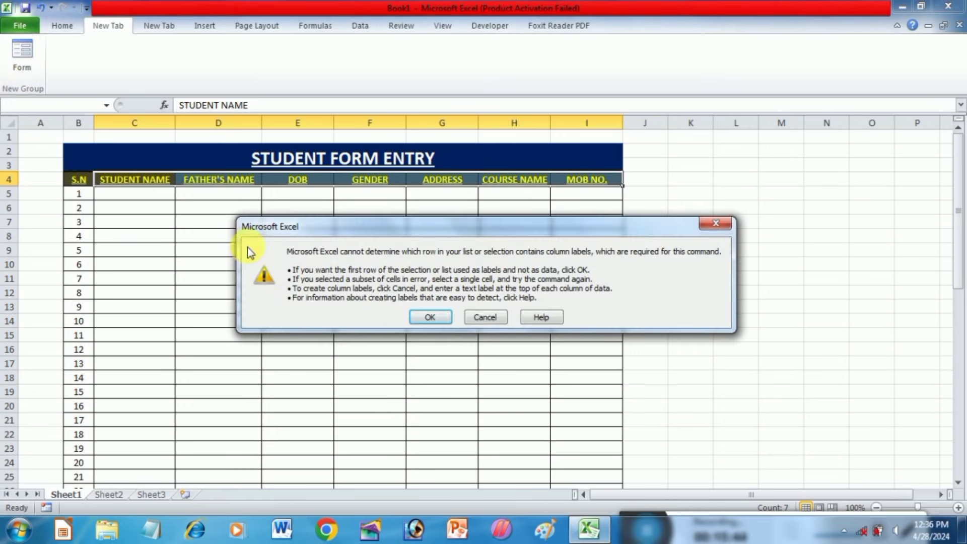
left_click(428, 318)
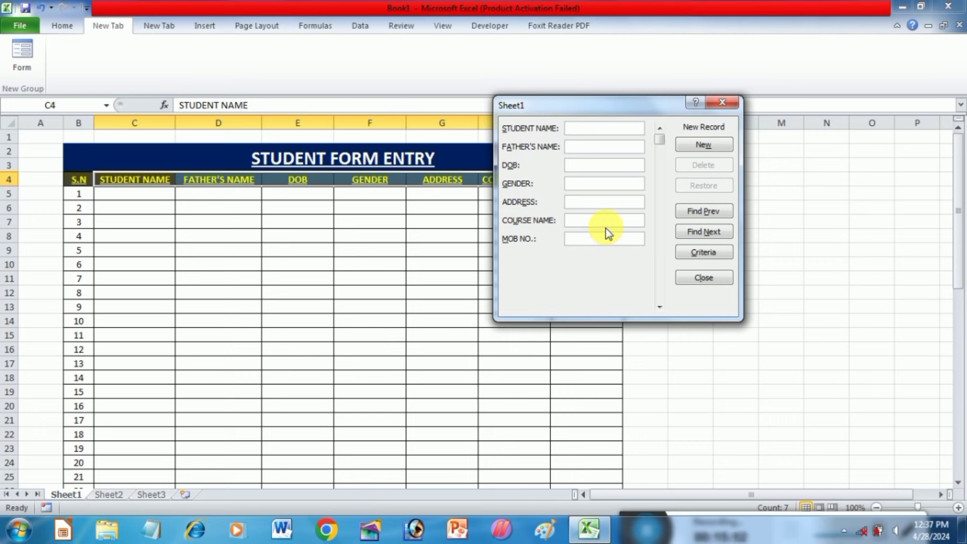
type("Alk")
key("BackSpace")
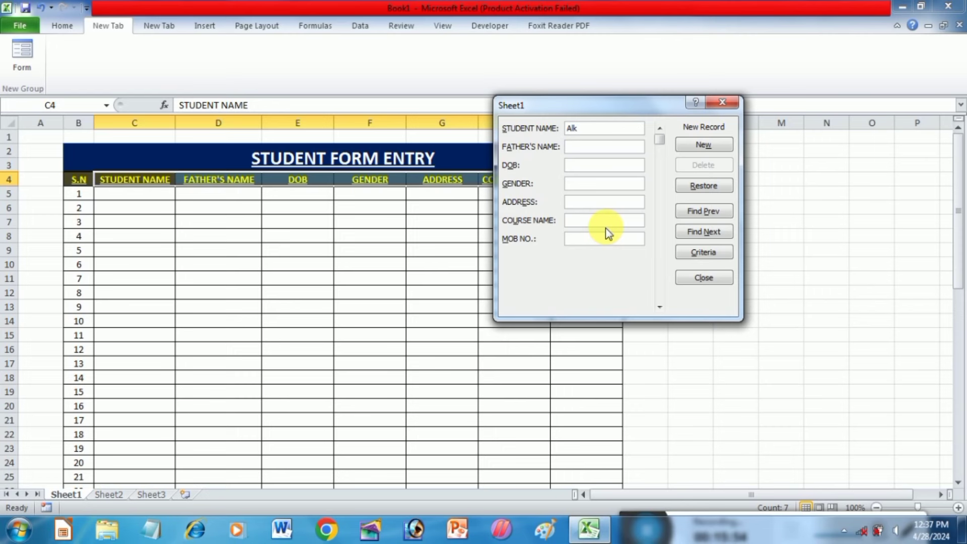
key("BackSpace")
type("lo")
type("k")
type("Ma")
type("hes")
type("h")
key("Tab")
Step: Fill in DOB 12-06-2001, Male, the address, course ADCA and mobile number, then add the record to row 5
type("12")
type("-06-")
type("2001")
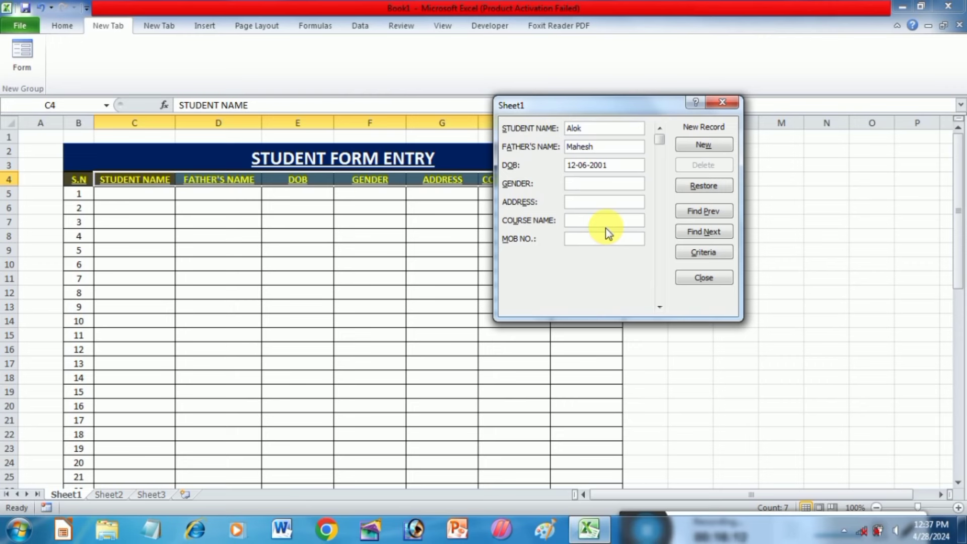
type("Male")
type("Az")
type("mgarh")
key("Tab")
type("ADC")
type("A")
key("Tab")
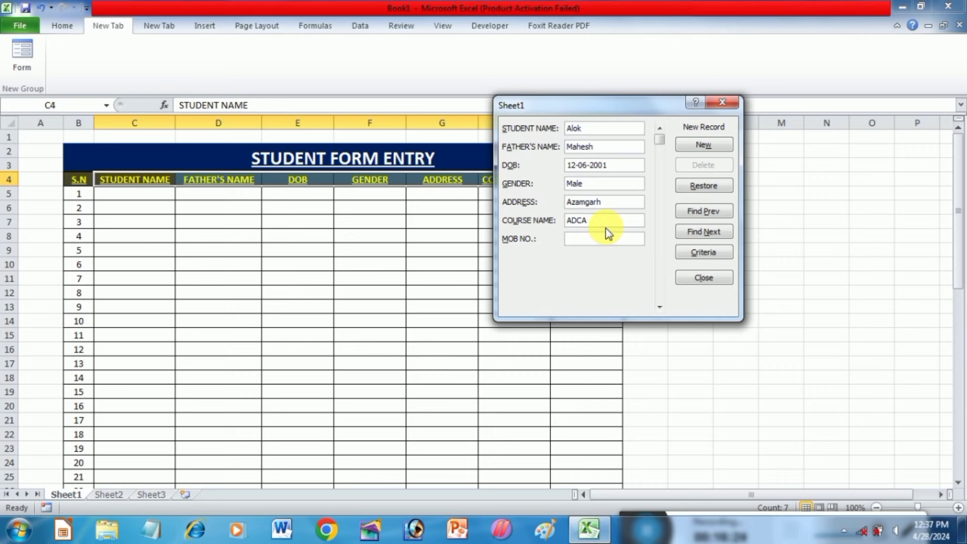
key("Return")
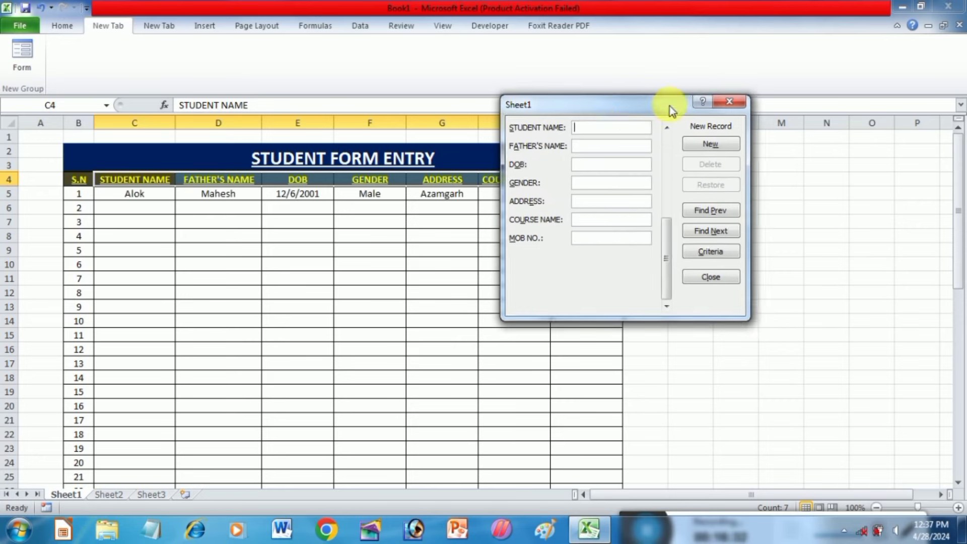
left_click_drag(605, 107, 796, 121)
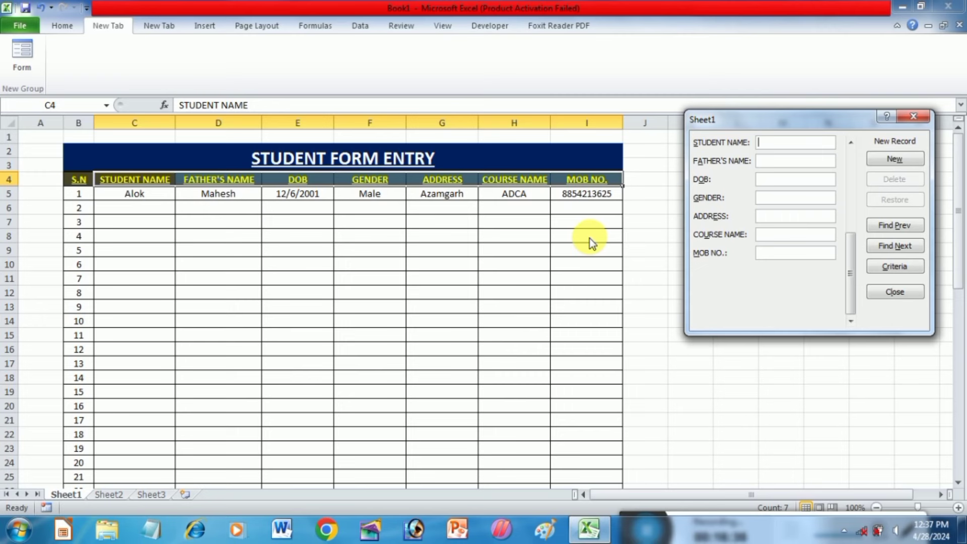
Step: Enter the second student's name and father's name in the data form
type("Mans")
key("BackSpace")
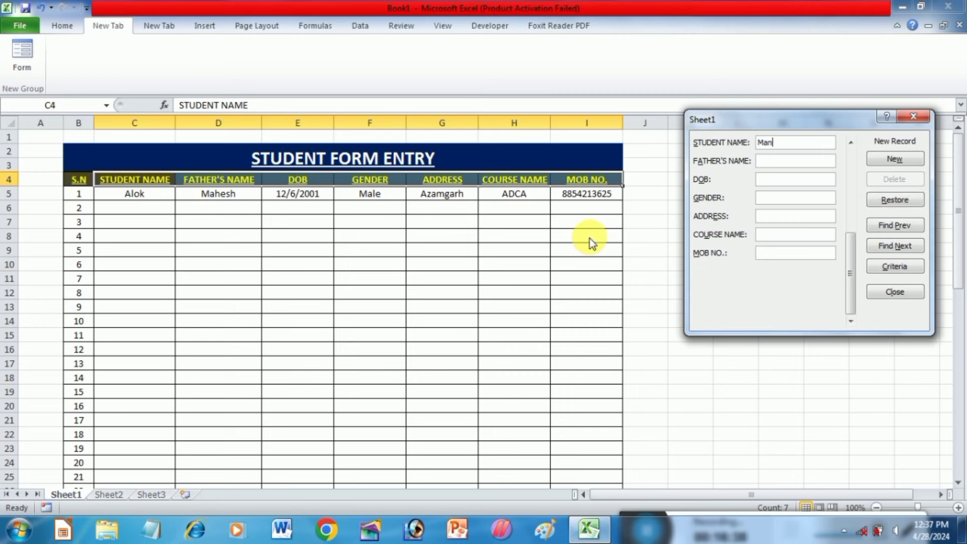
type("ish")
key("Tab")
type("Rajan")
key("Tab")
Step: Fill in DOB 20-08-2006, Male, the address, course CCC and mobile number, then add the record to row 6
type("20-")
type("08-")
type("200")
type("6")
type("Mal")
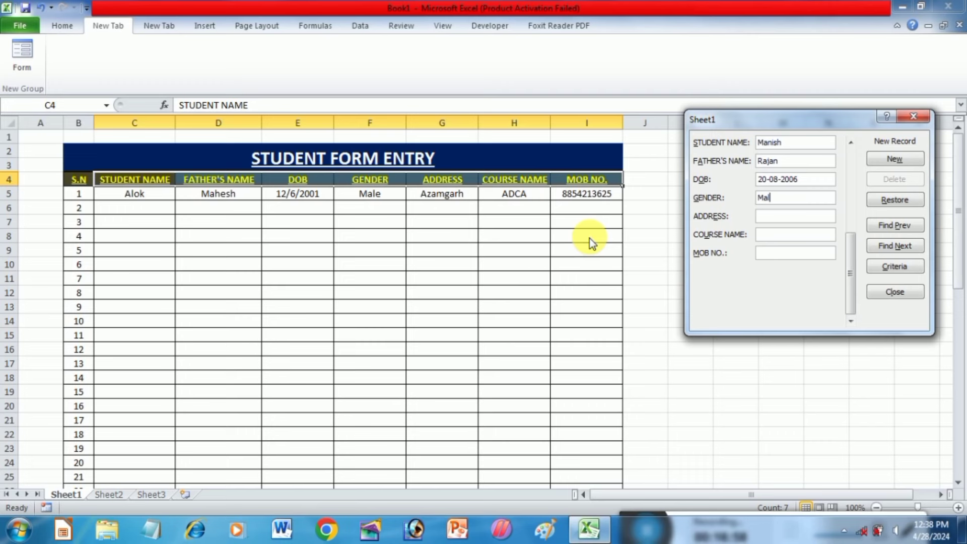
type("e")
key("Tab")
type("Aza")
type("m")
type("g")
type("arh")
type("CCCC")
key("BackSpace")
key("Tab")
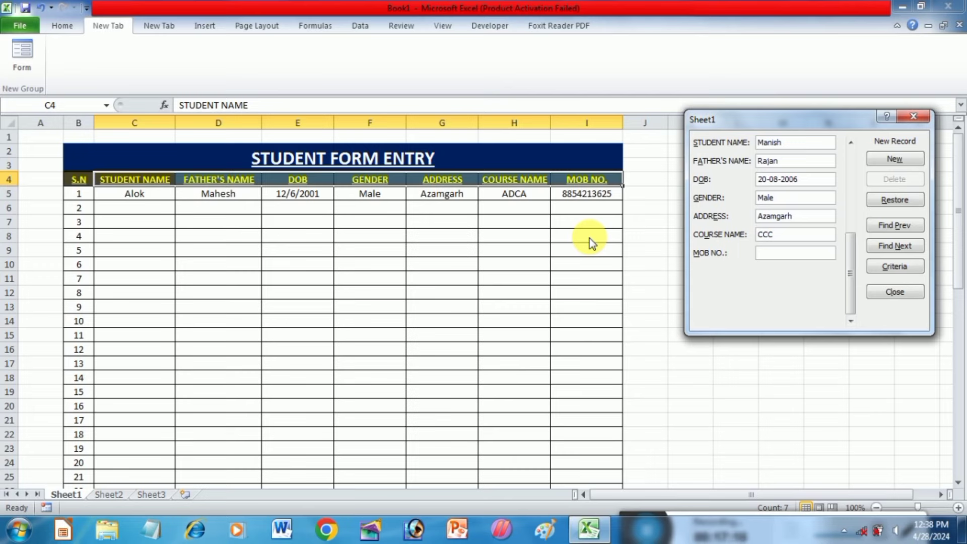
key("Return")
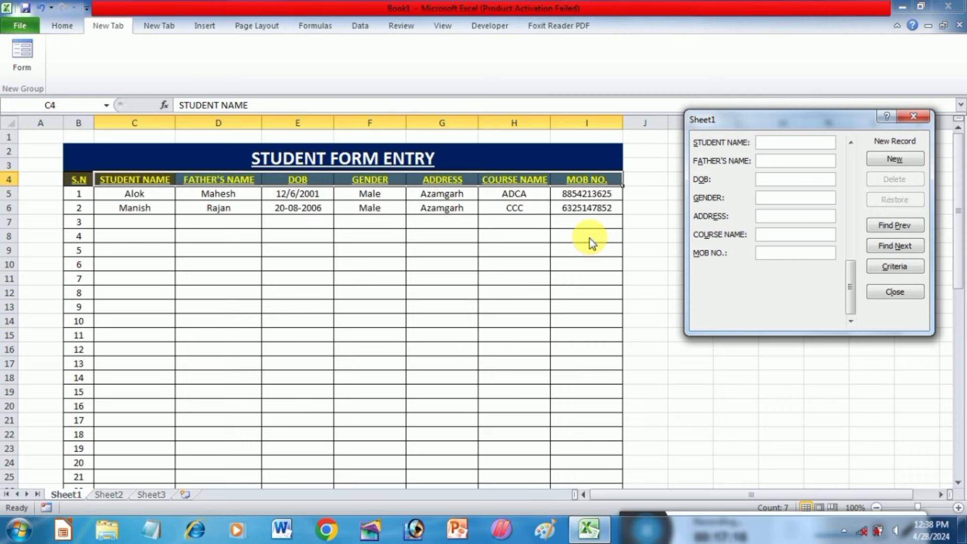
Step: Enter the third student's names, DOB 21-04-1997, Female and the address in the data form
type("Gee")
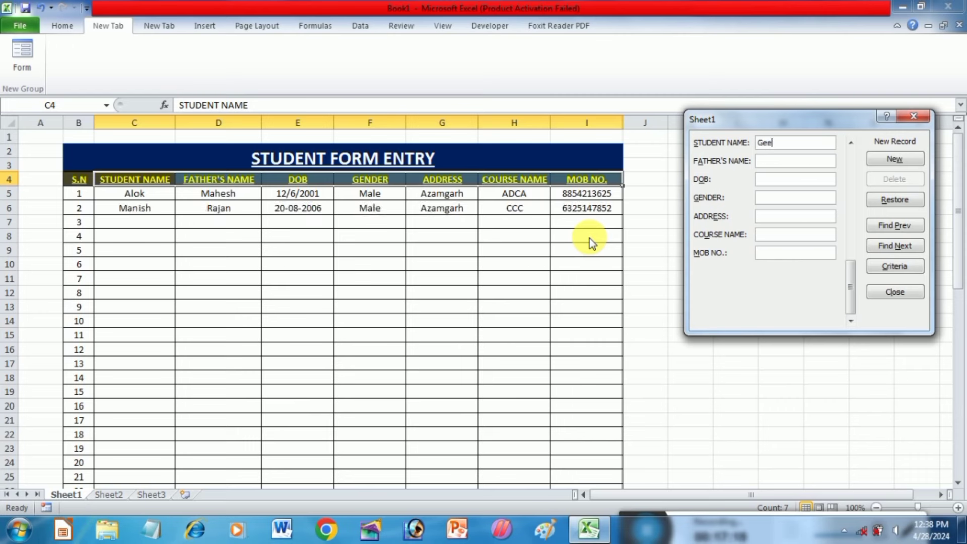
type("ta")
type("M")
type("ano")
type("j")
key("Tab")
type("21-0")
type("4-")
type("1997")
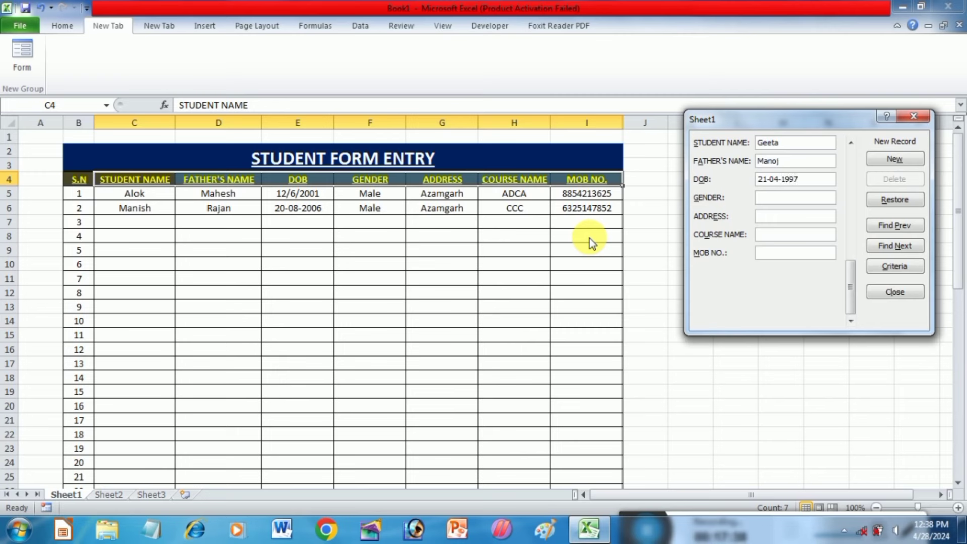
type("Fem")
type("ale")
key("Tab")
type("Bi")
type("lariya")
type("gab")
key("BackSpace")
type("n")
type("j")
Step: Fill in course O 'Level and the mobile number, then add the record to row 7
key("Tab")
type("O '")
type("evel")
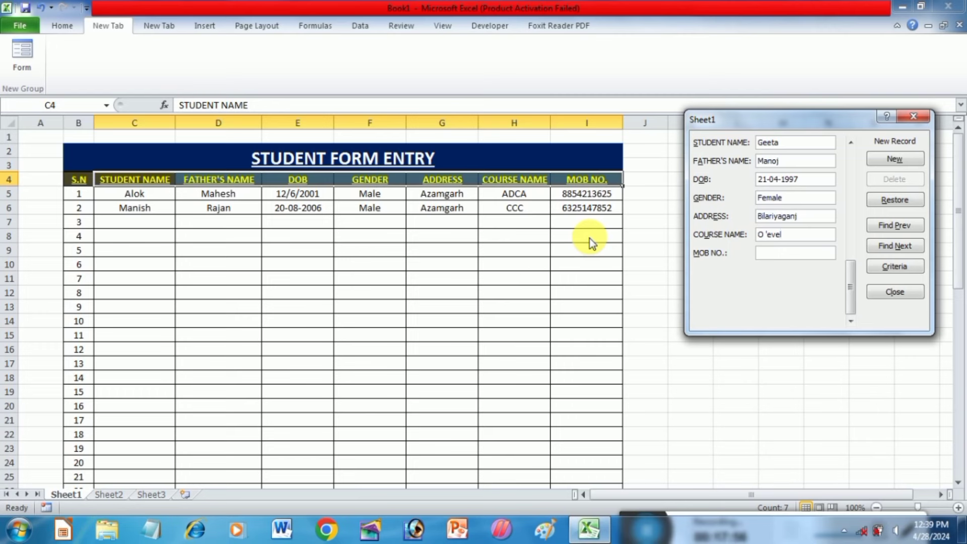
key("BackSpace")
key("BackSpace")
key("BackSpace")
key("BackSpace")
type("Level")
key("Tab")
key("Return")
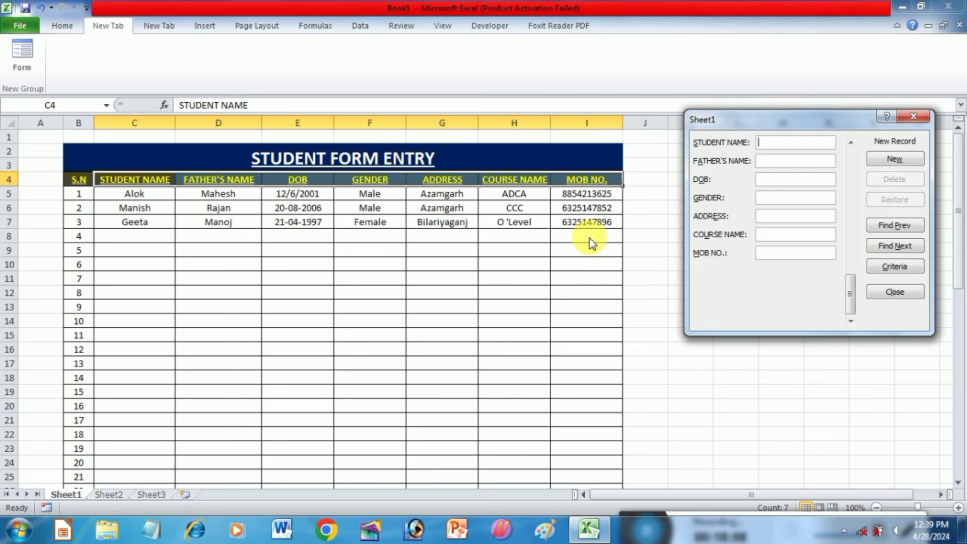
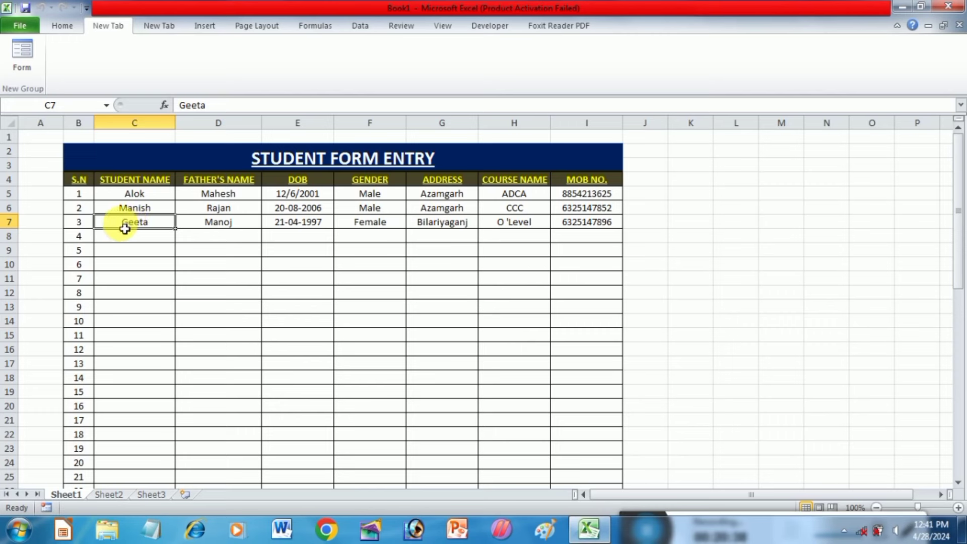
Step: Open the Data Form on the third student's record in C7:I7, answering No to the header prompt
left_click_drag(121, 224, 578, 230)
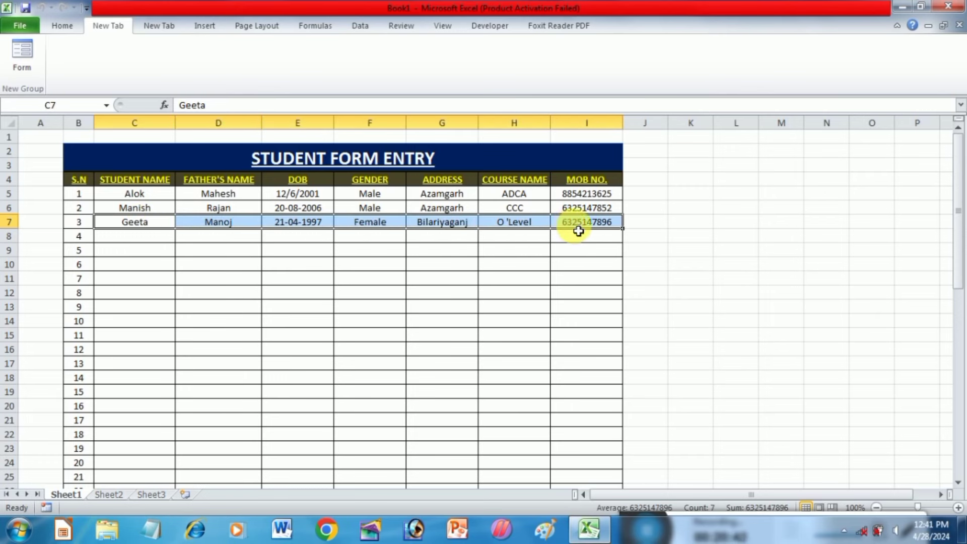
key("alt+d")
key("o")
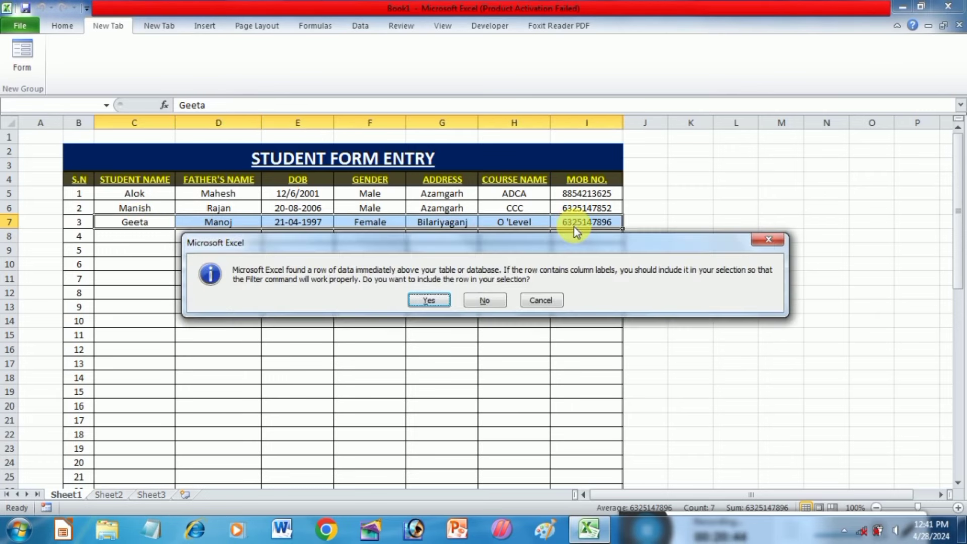
left_click(429, 300)
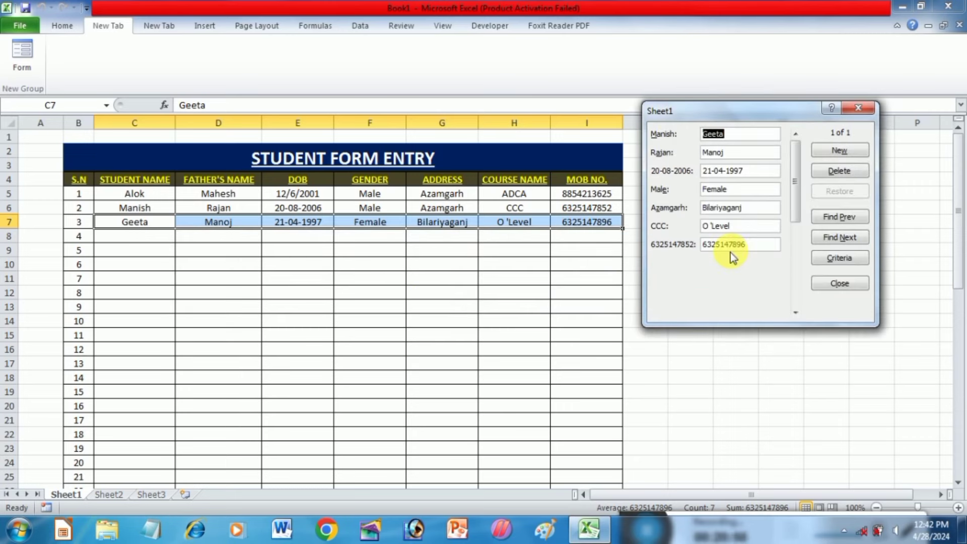
Step: Add a new student record with the student's name, 16-05-2006, Female, Azamgarh, ADCA and a mobile number, then close the form
key("Return")
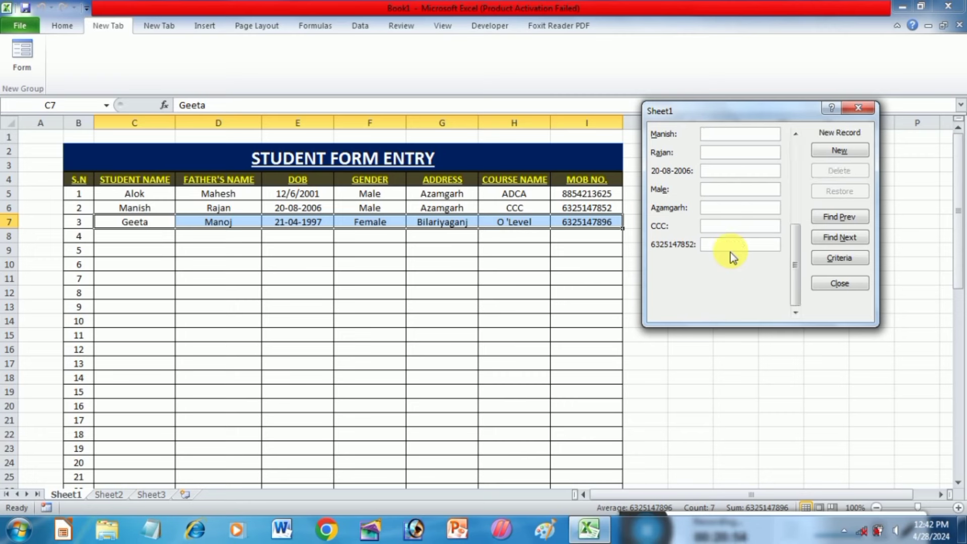
type("Vim")
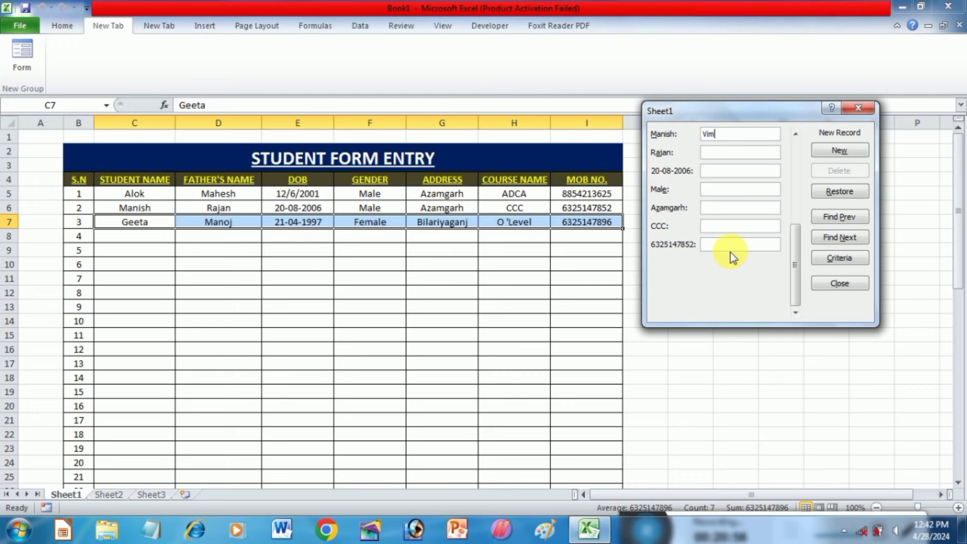
type("a")
type("Mahes")
type("16-")
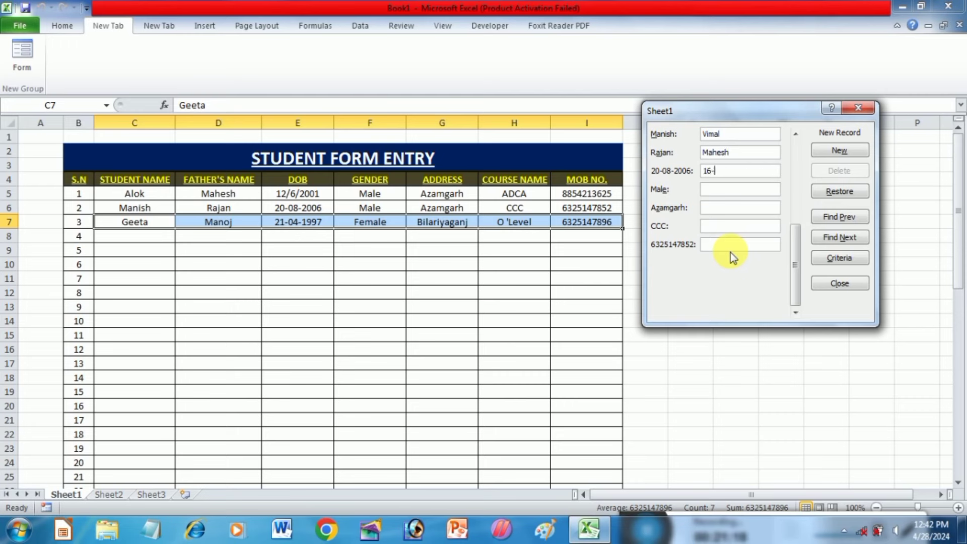
type("05-2")
type("006")
type("Fe")
type("mal")
type("Azam")
type("ga")
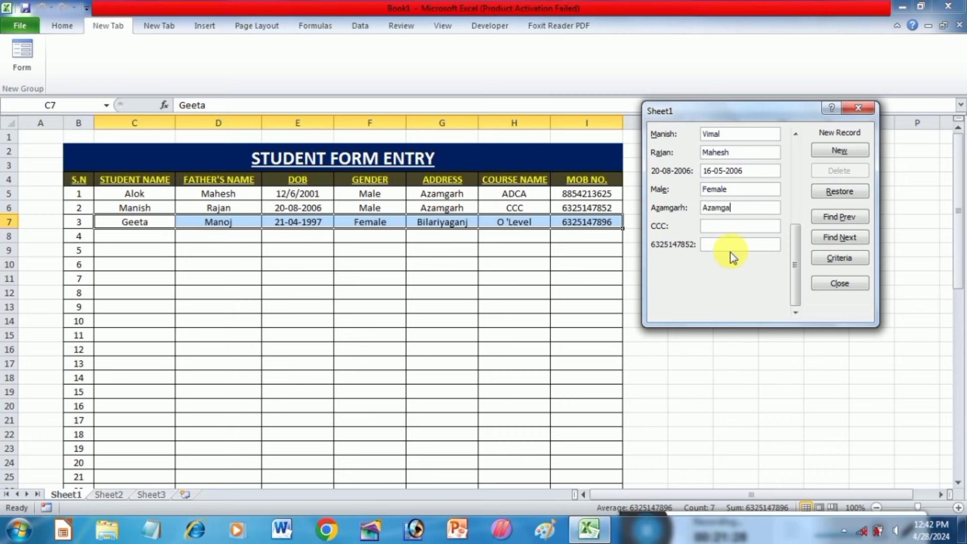
type("rh")
type("AD")
type("CA")
type("63251")
type("96")
key("Return")
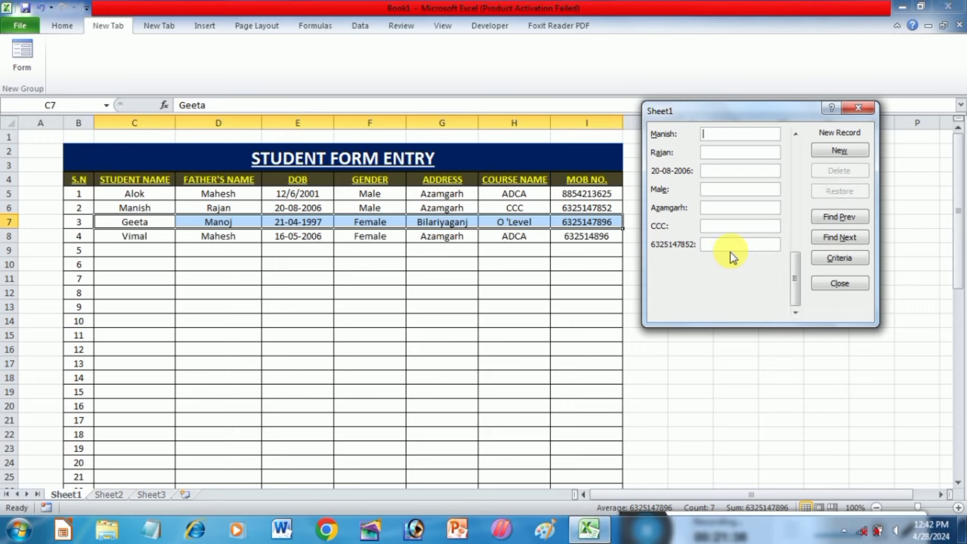
left_click(858, 108)
left_click(559, 295)
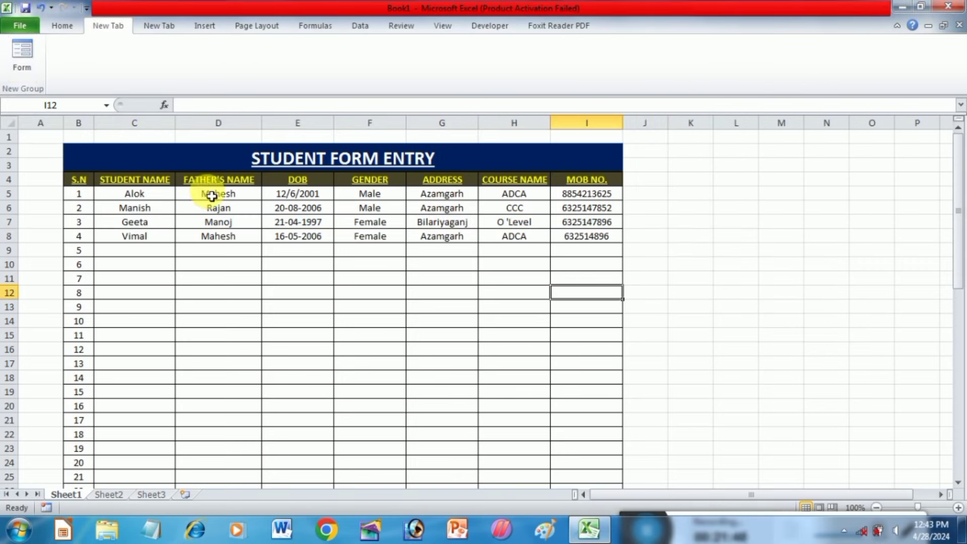
left_click(268, 297)
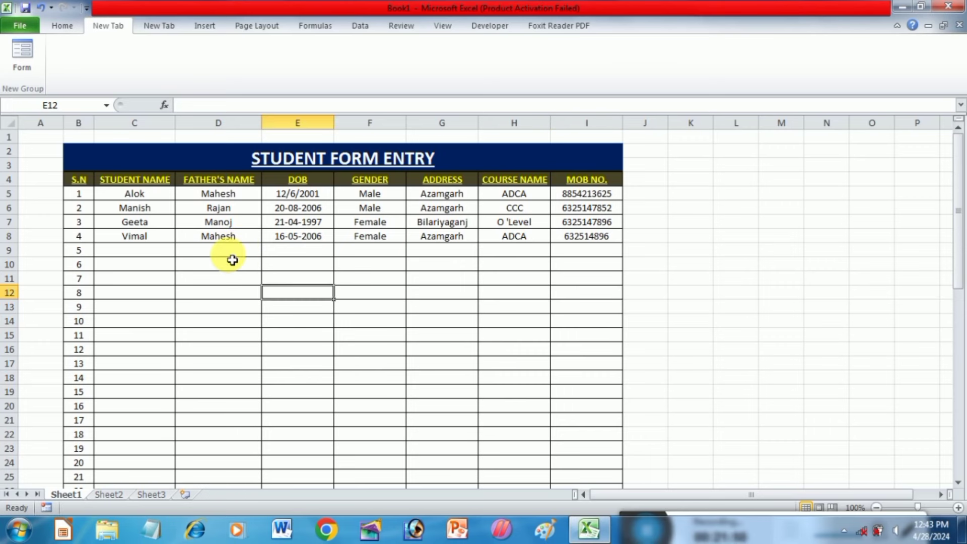
left_click(64, 28)
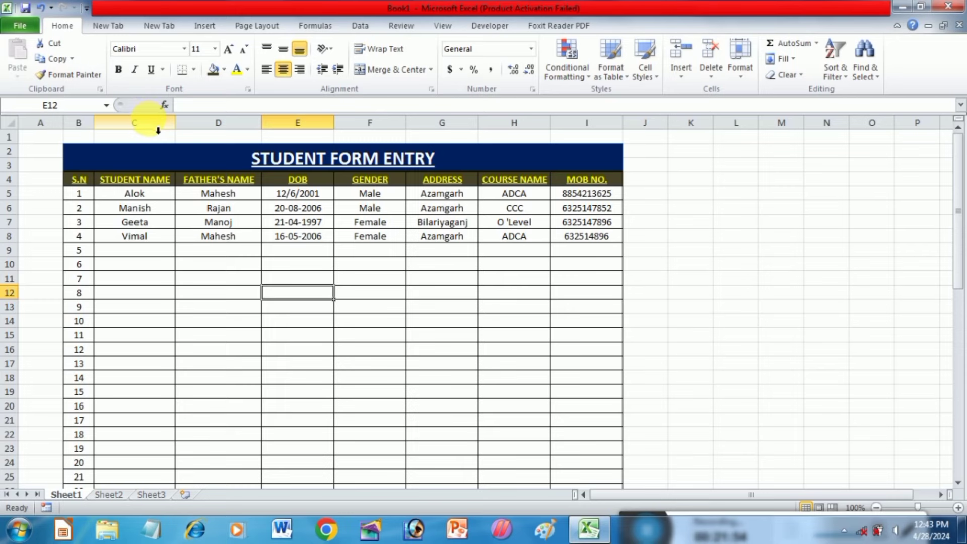
left_click(114, 166)
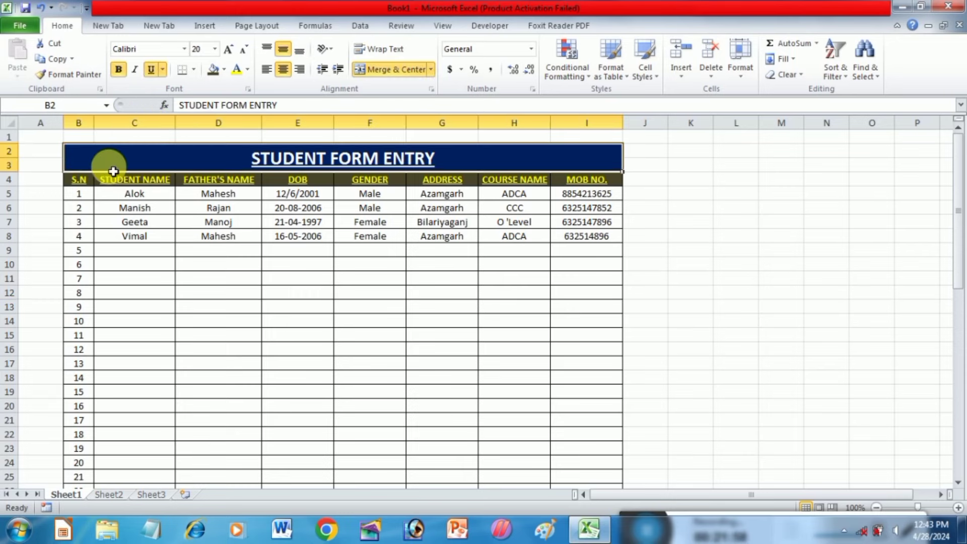
key("ctrl+p")
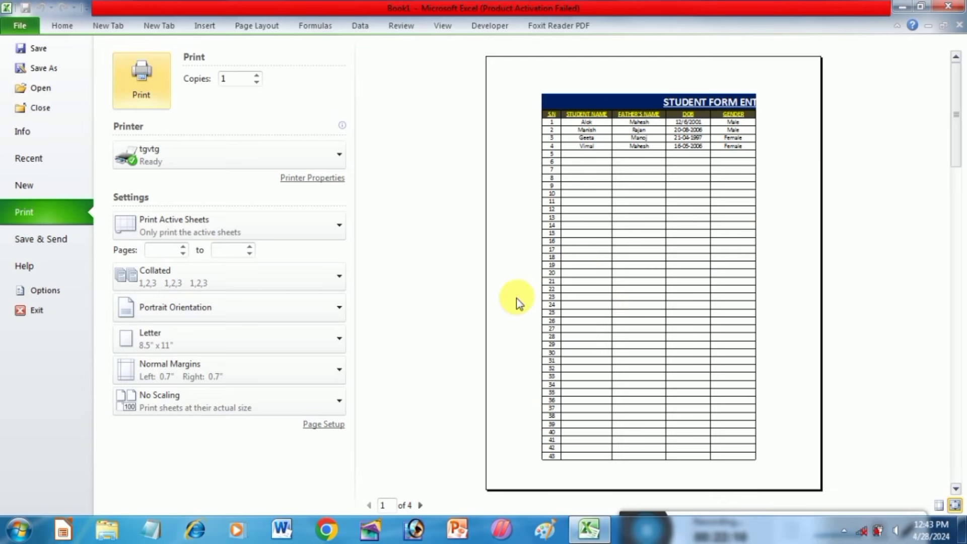
key("Escape")
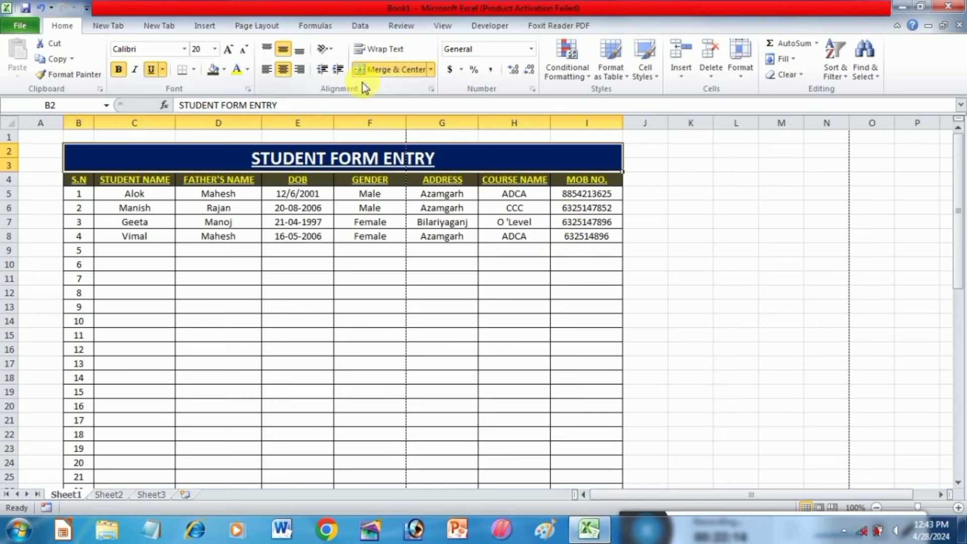
Step: Switch the worksheet to Page Break Preview and dismiss its welcome message
left_click(444, 29)
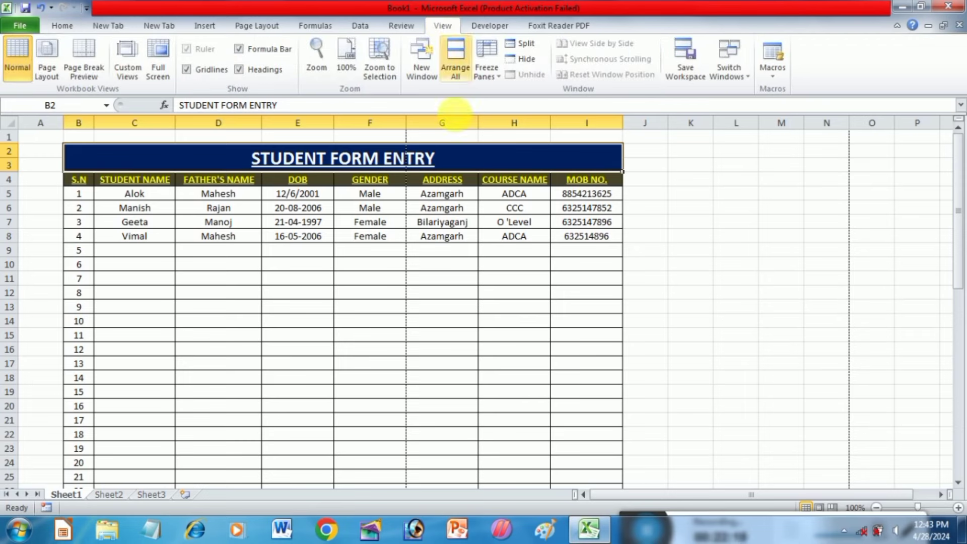
left_click(92, 72)
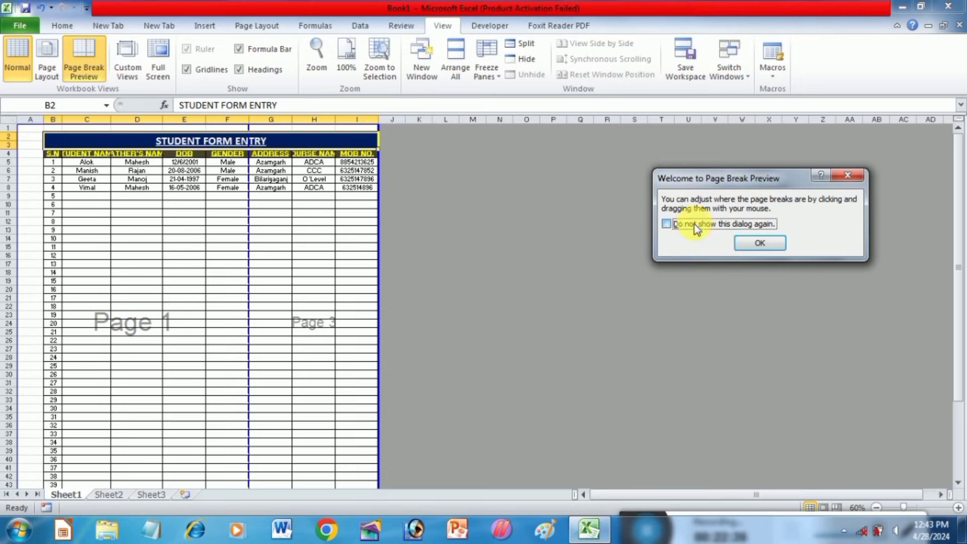
left_click(756, 244)
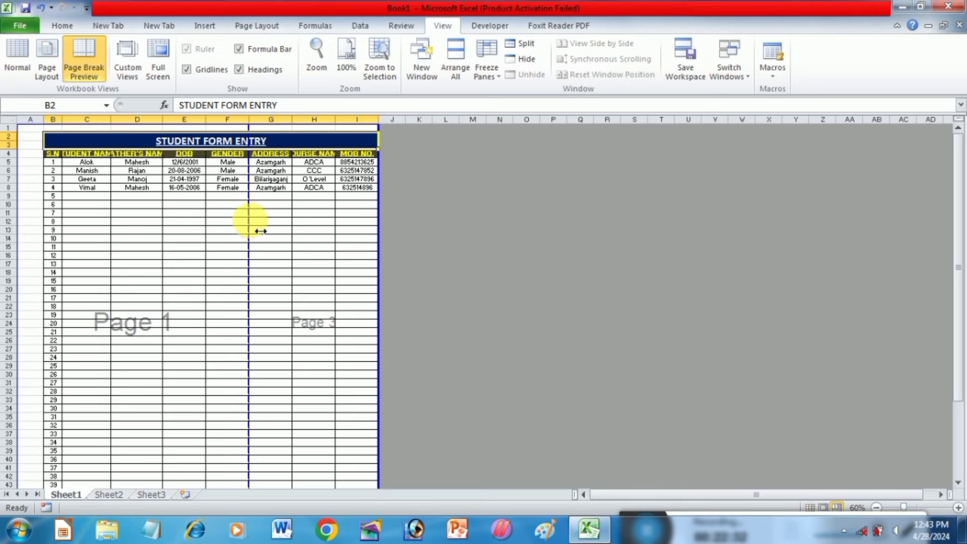
Step: Drag the vertical page break past column I and confirm in print preview that the table fits page 1 of 1
left_click_drag(261, 231, 383, 227)
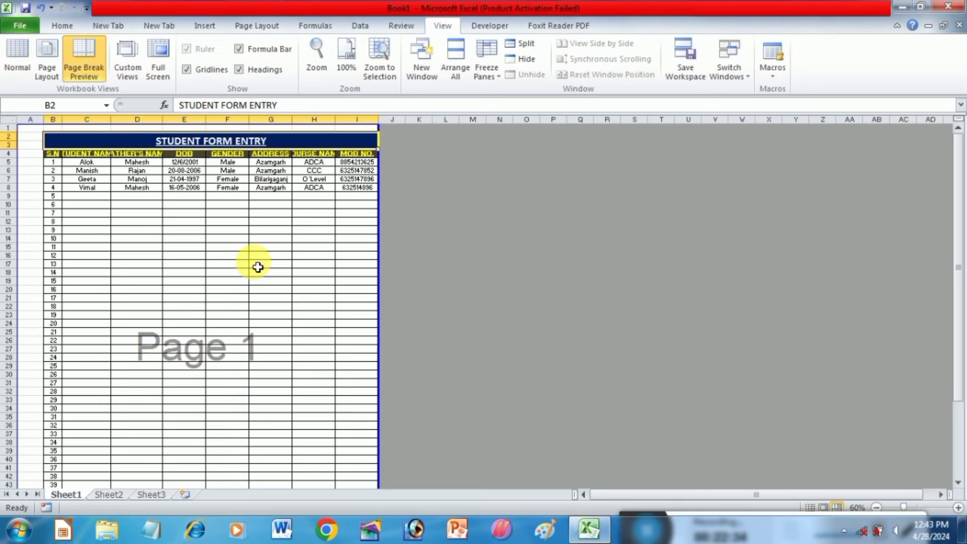
scroll(258, 282, "down", 7)
scroll(212, 339, "down", 1)
scroll(206, 326, "up", 5)
scroll(257, 250, "up", 3)
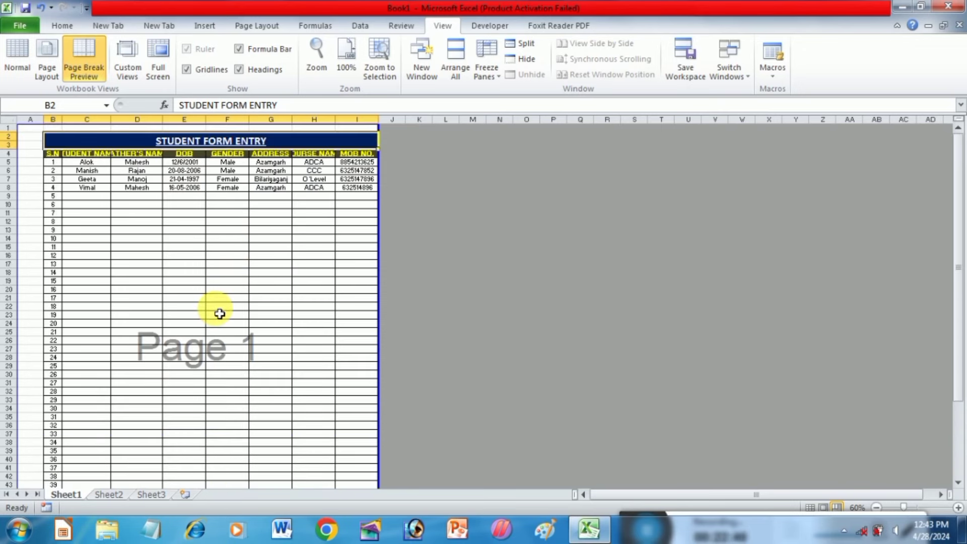
key("ctrl+p")
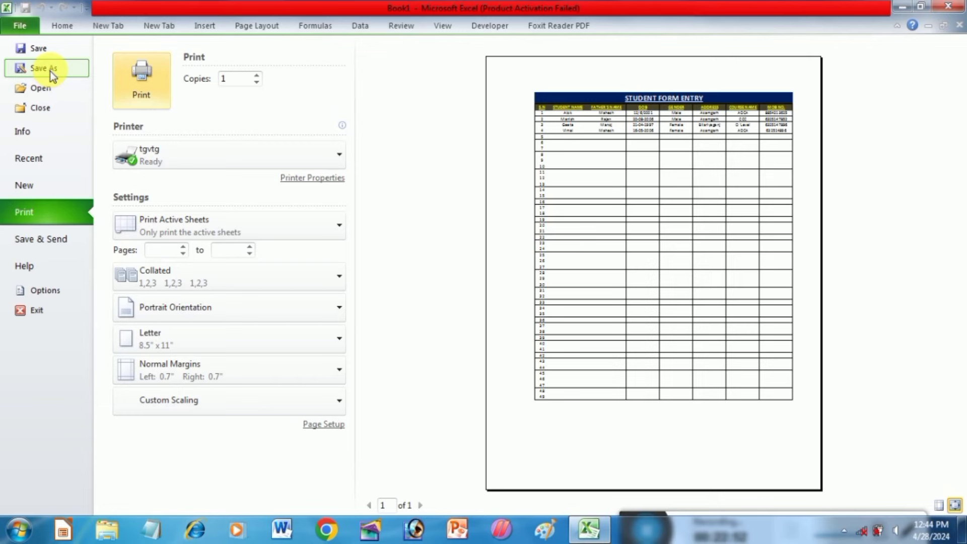
Step: Export the workbook as a PDF named Book1 to the Desktop
key("Escape")
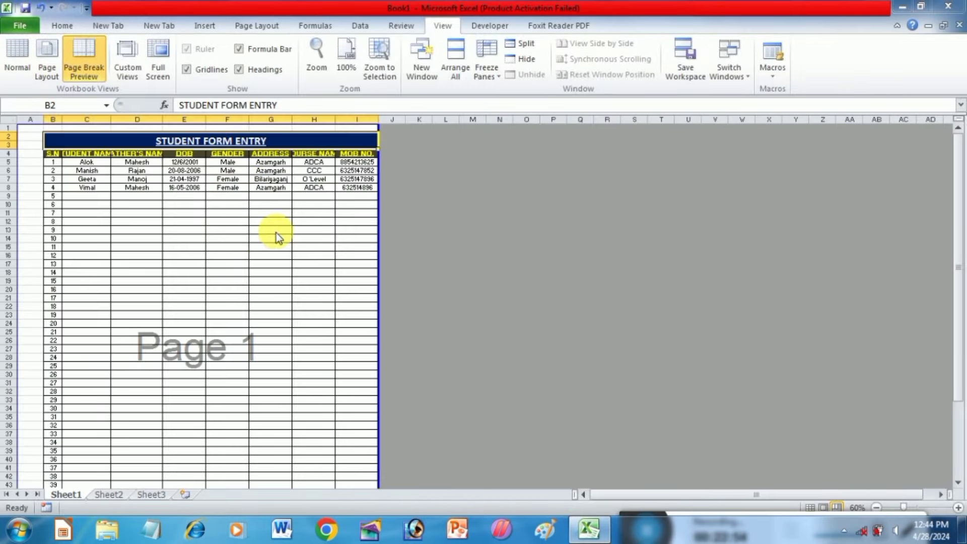
key("ctrl+s")
left_click(120, 262)
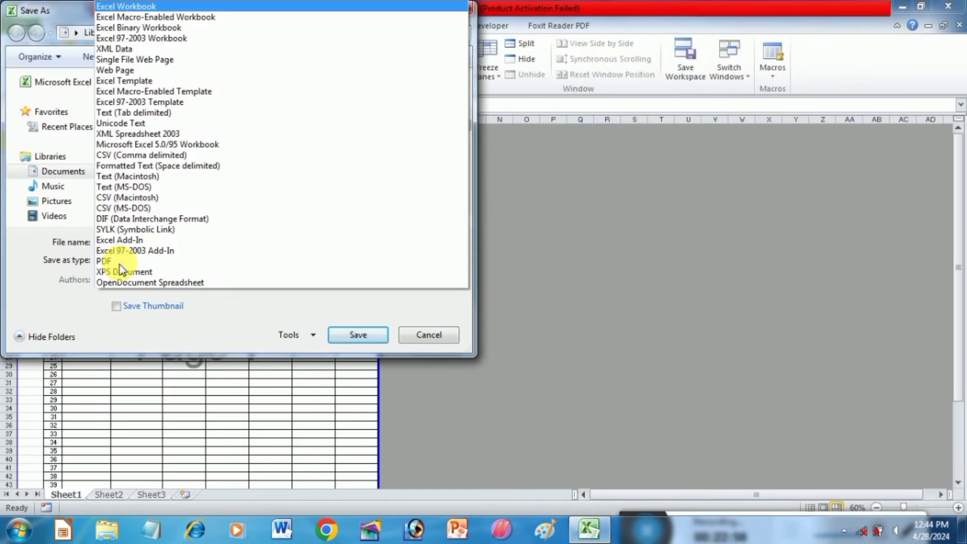
left_click(104, 262)
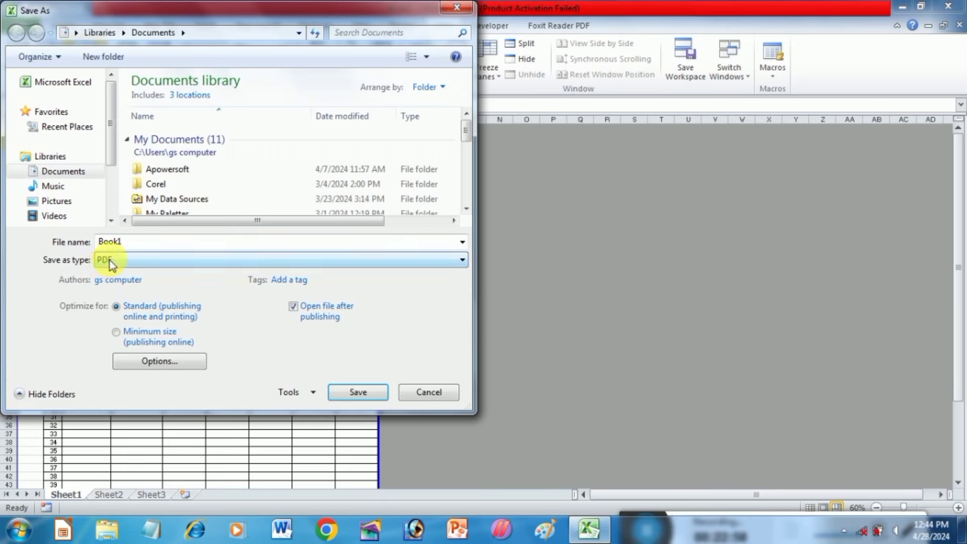
left_click(76, 33)
left_click(98, 50)
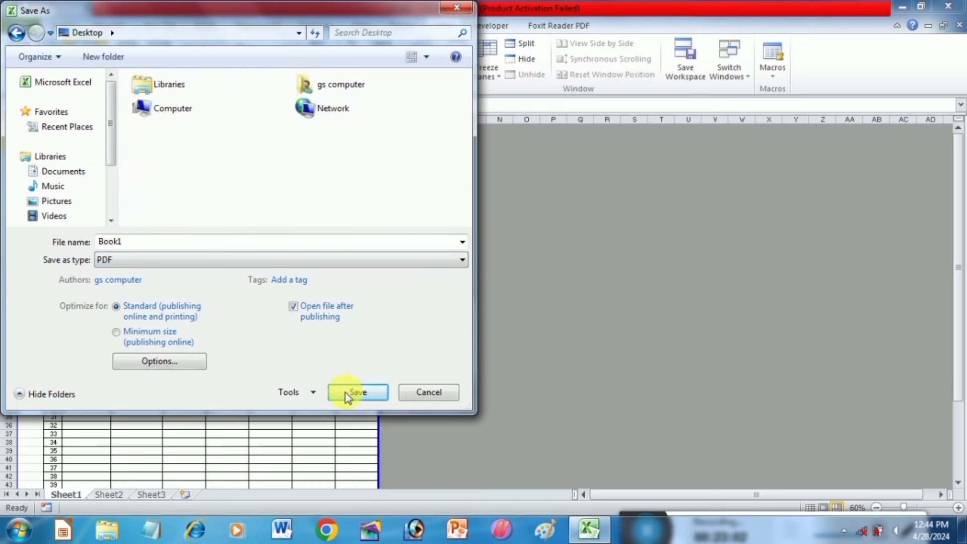
left_click(359, 398)
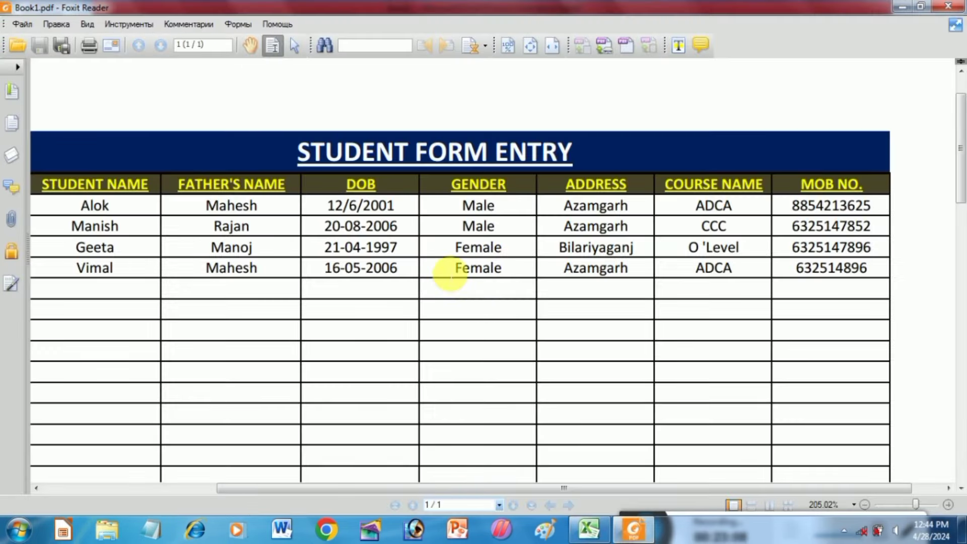
Step: Check the four student rows in Book1.pdf with the whole page fitted in view, then close Foxit Reader
scroll(446, 275, "down", 1)
scroll(454, 267, "down", 1)
scroll(473, 262, "down", 1)
scroll(475, 259, "down", 5)
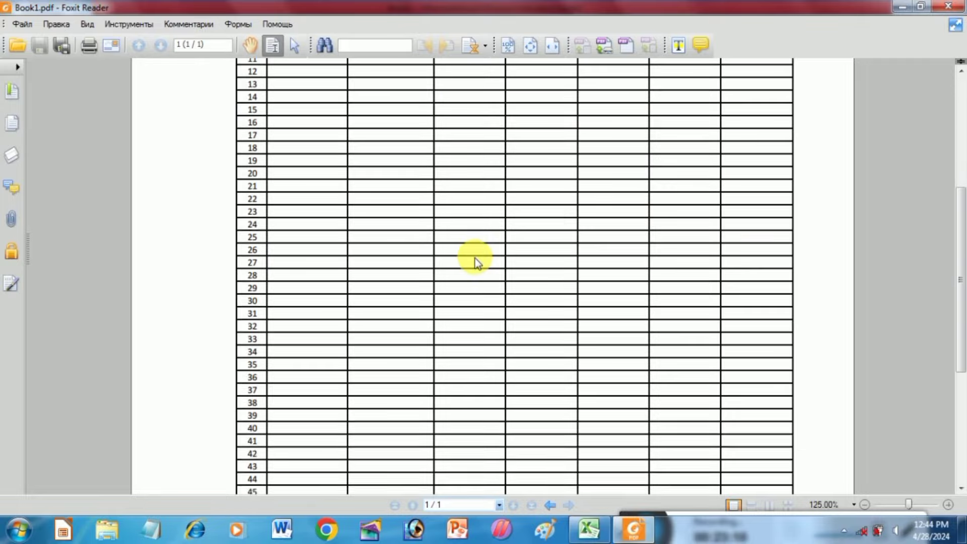
scroll(476, 259, "down", 3)
key("ctrl+0")
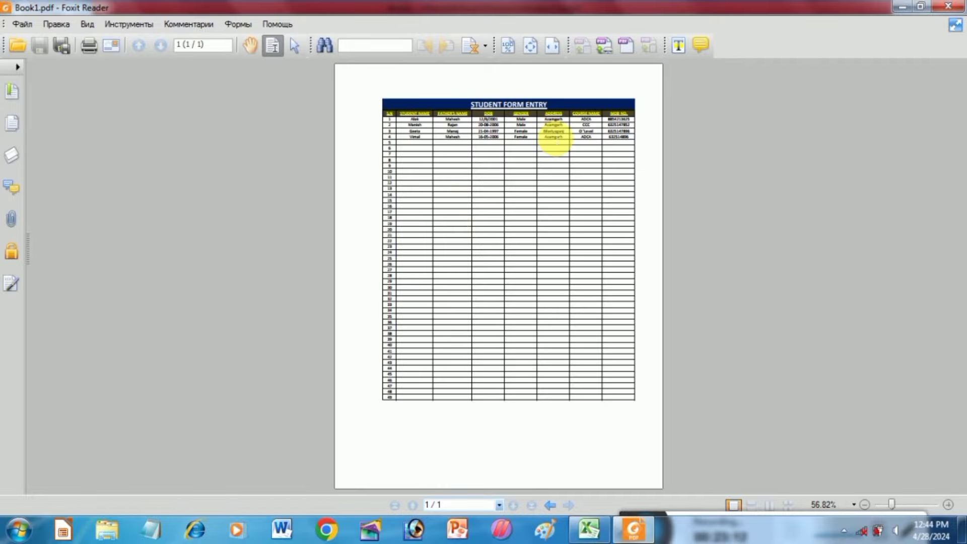
scroll(557, 134, "up", 3)
scroll(561, 138, "up", 2)
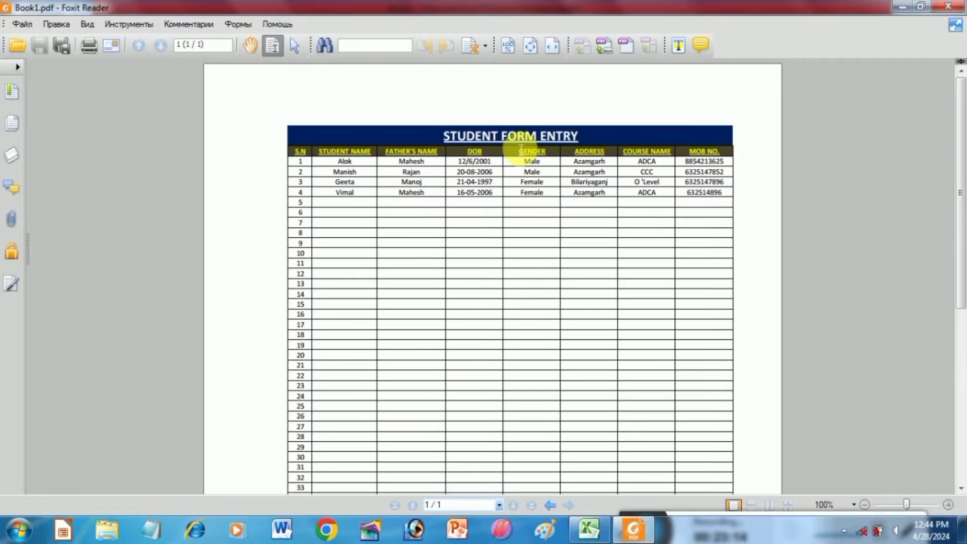
scroll(524, 138, "up", 1)
scroll(534, 151, "up", 1)
scroll(585, 178, "down", 2)
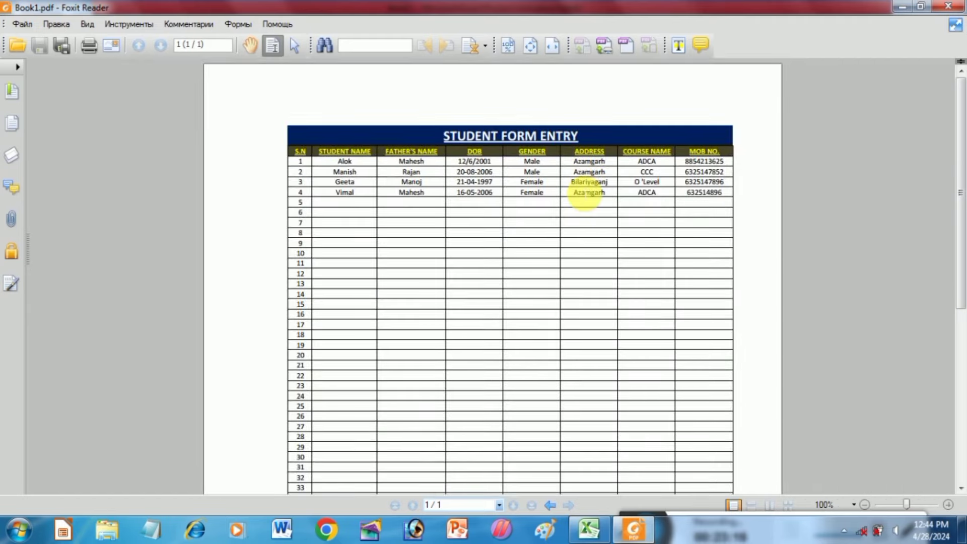
scroll(583, 194, "down", 1)
scroll(579, 195, "down", 2)
scroll(582, 196, "up", 3)
scroll(580, 194, "down", 2)
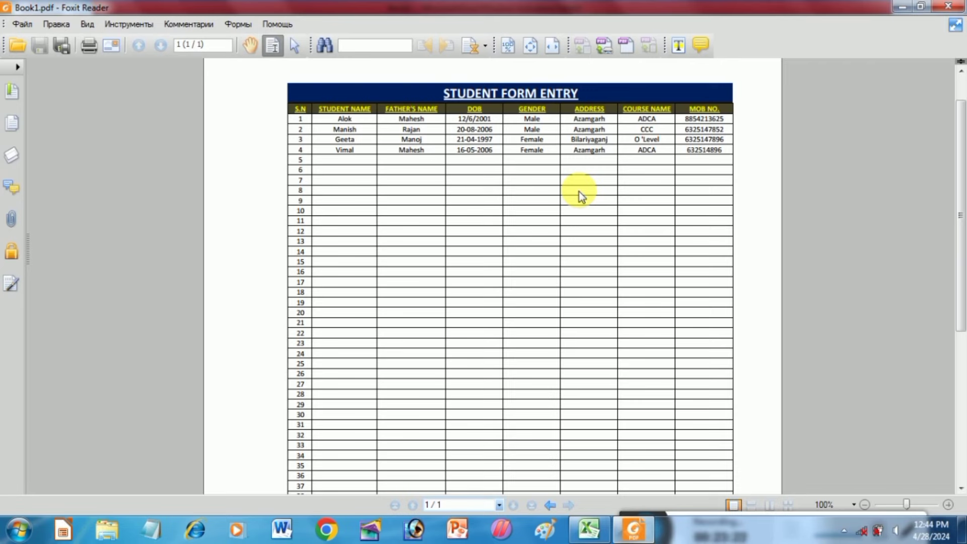
left_click(956, 6)
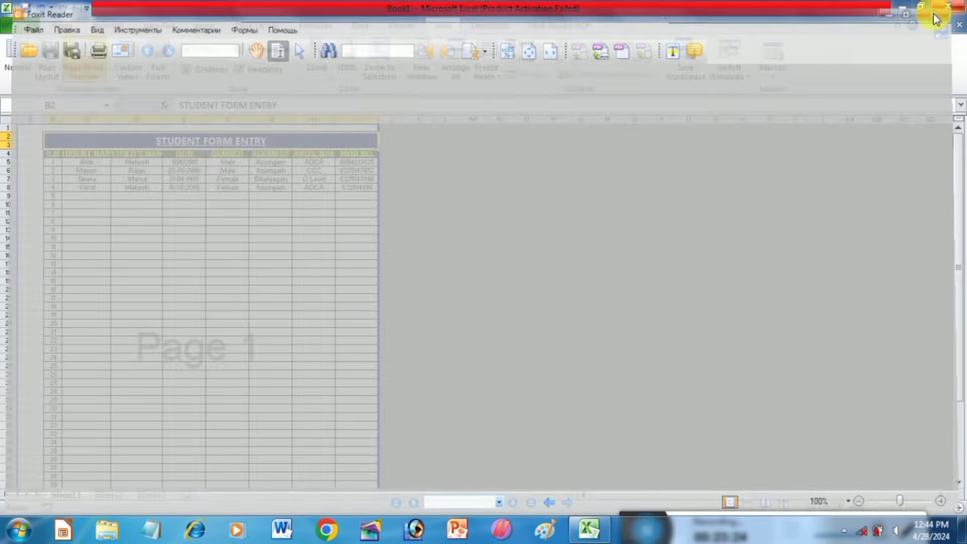